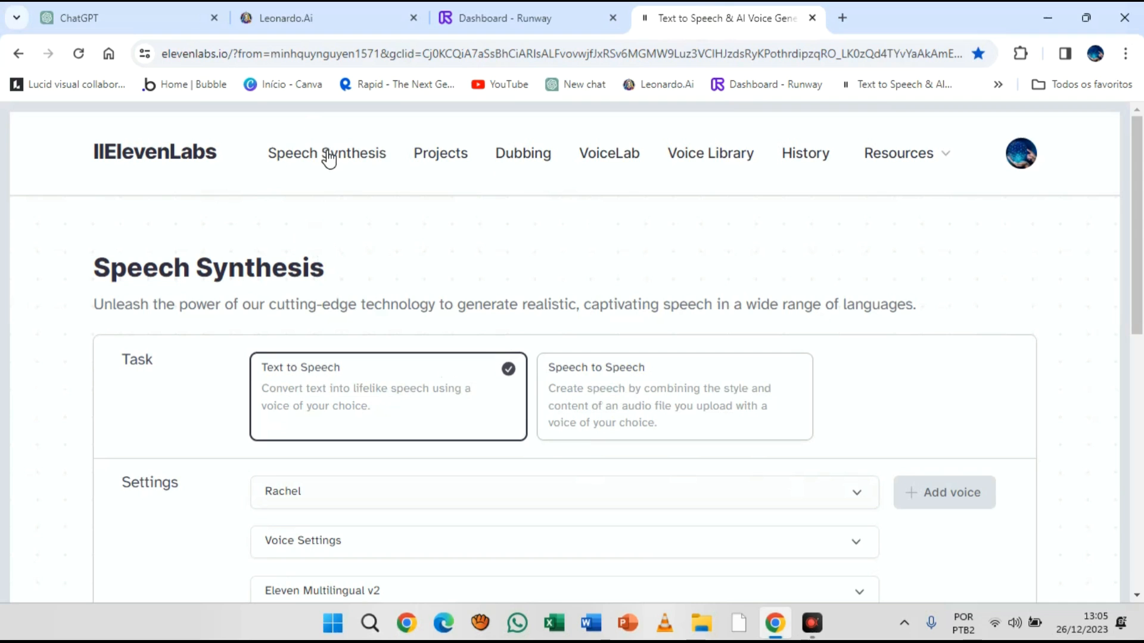
Switch to ChatGPT and send the prompt "Crie uma breve história dos milagres de Jesus".
left_click(162, 21)
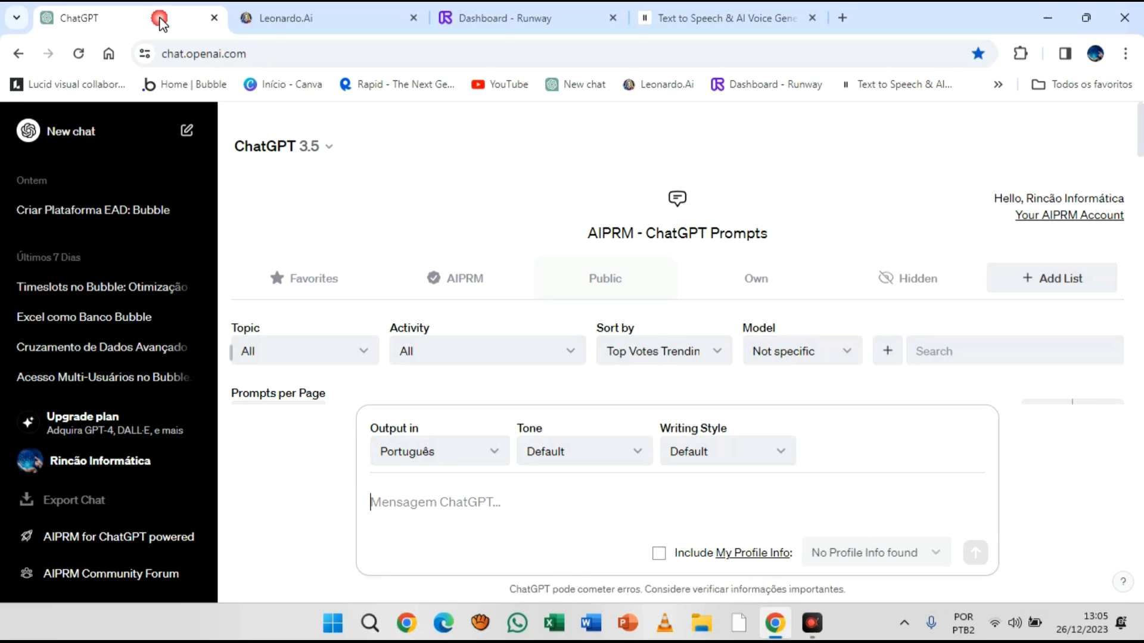
left_click(431, 508)
type("Crie")
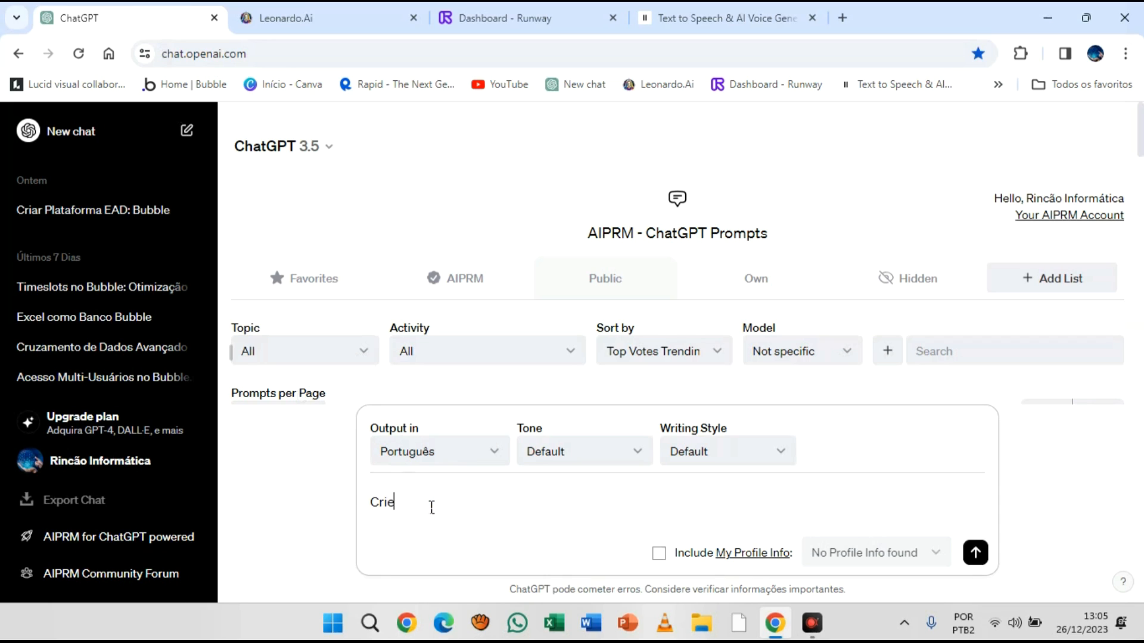
type(" uma breve história dos milagres de Jesus")
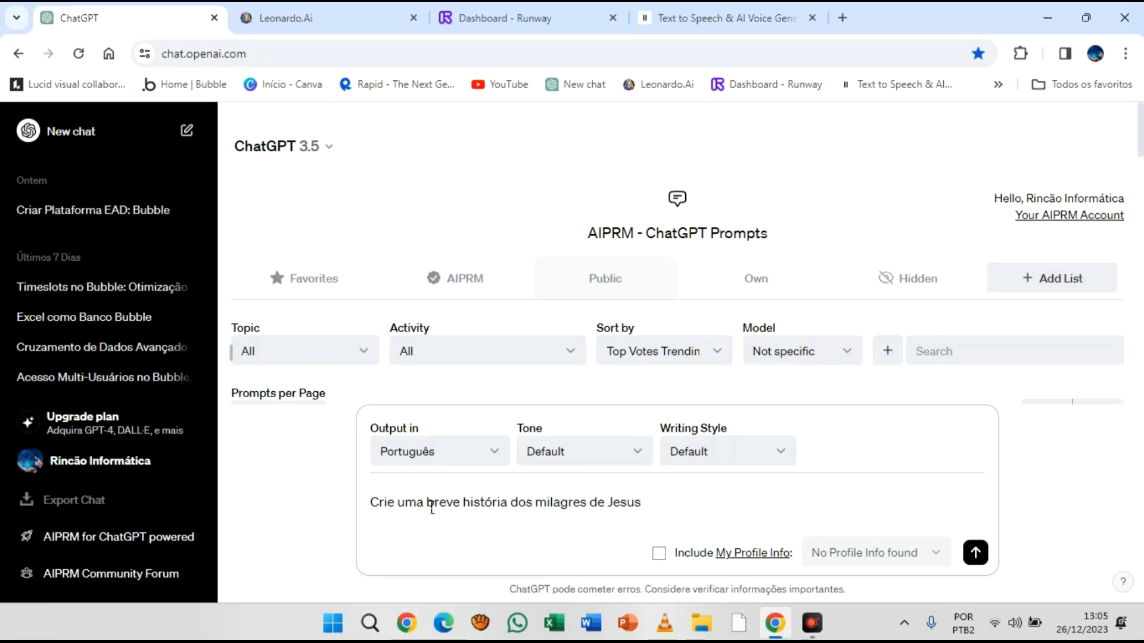
key("Return")
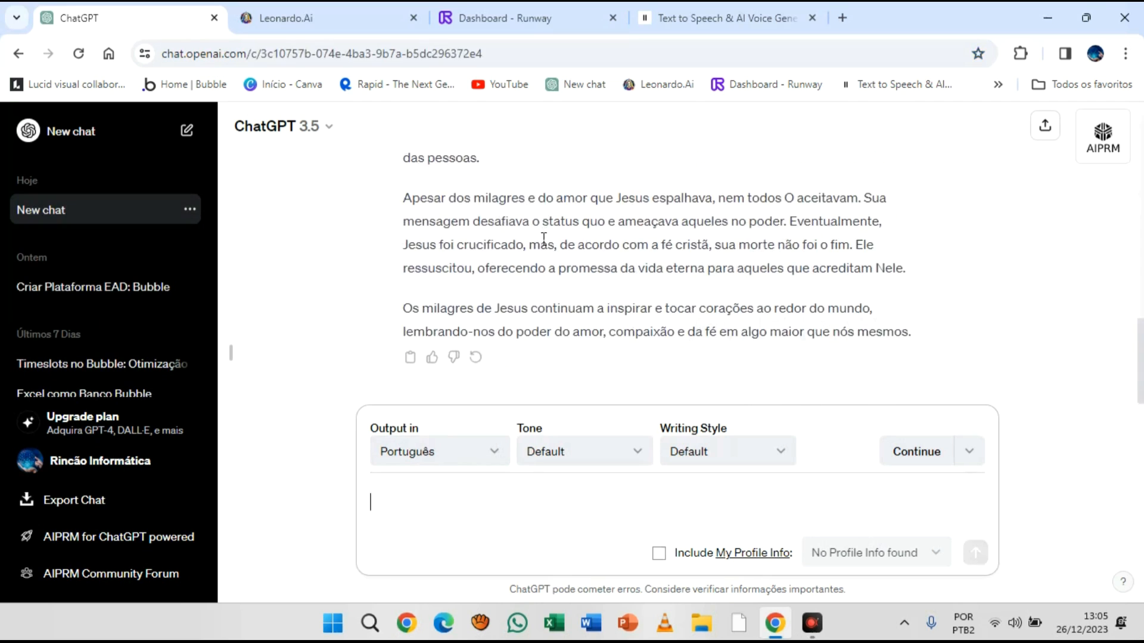
Copy the full story in ChatGPT's reply, from "Há muitos anos" through the final paragraph.
scroll(563, 301, "up", 15)
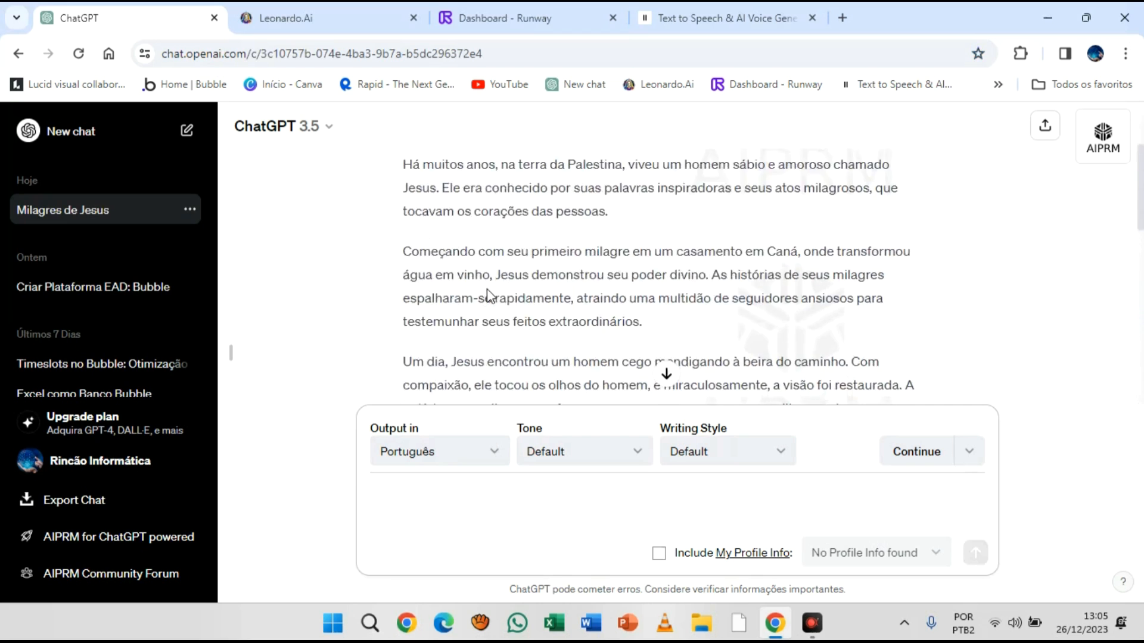
scroll(476, 296, "up", 3)
left_click_drag(409, 306, 940, 339)
scroll(595, 325, "down", 4)
scroll(671, 262, "down", 5)
scroll(695, 260, "down", 2)
right_click(777, 237)
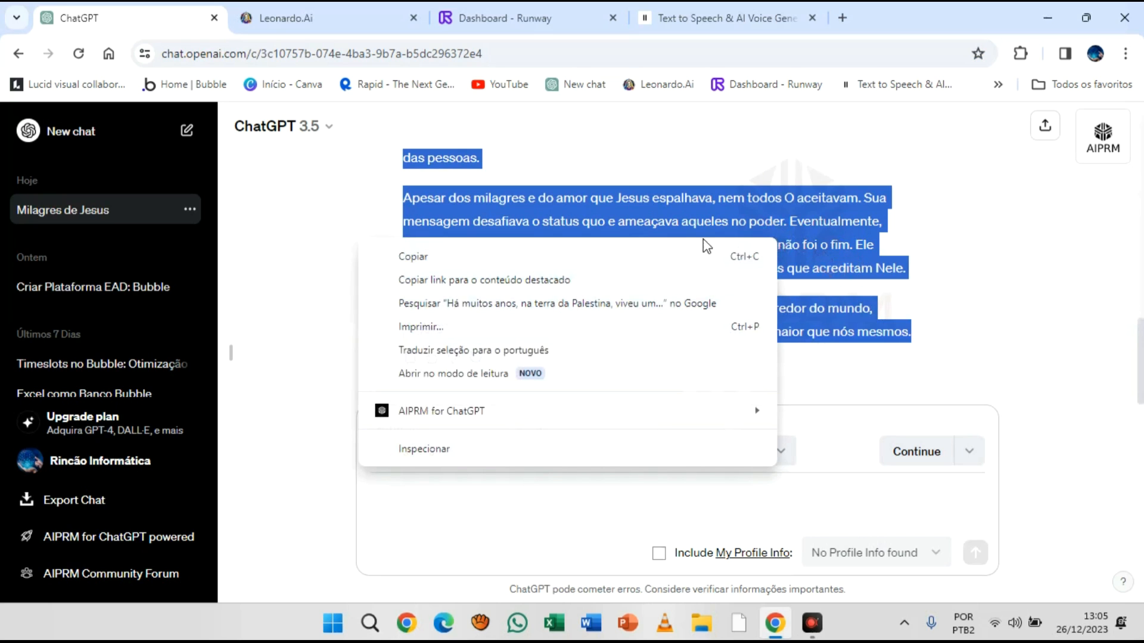
left_click(526, 255)
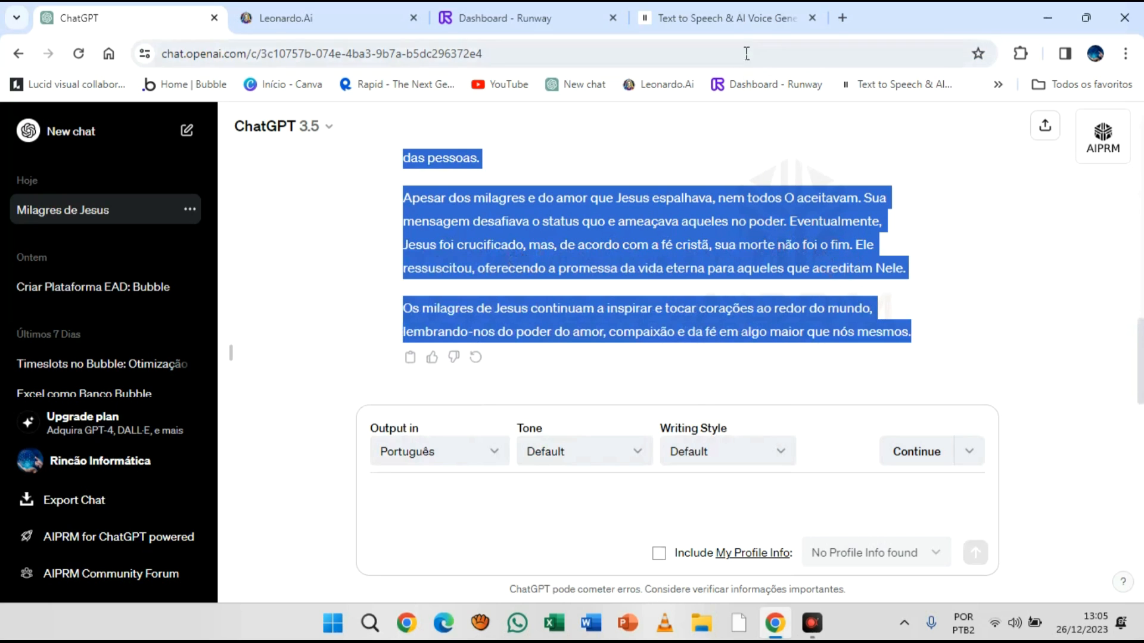
Switch to ElevenLabs and listen to the preview of the premade voice Adam without changing the selected voice.
left_click(676, 26)
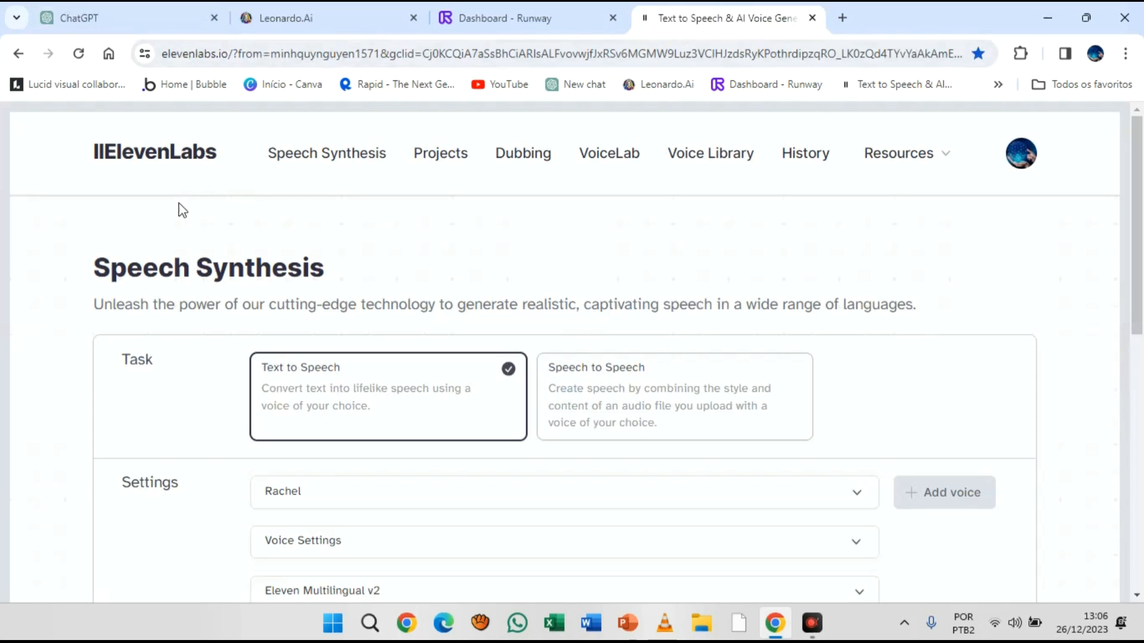
scroll(536, 465, "down", 3)
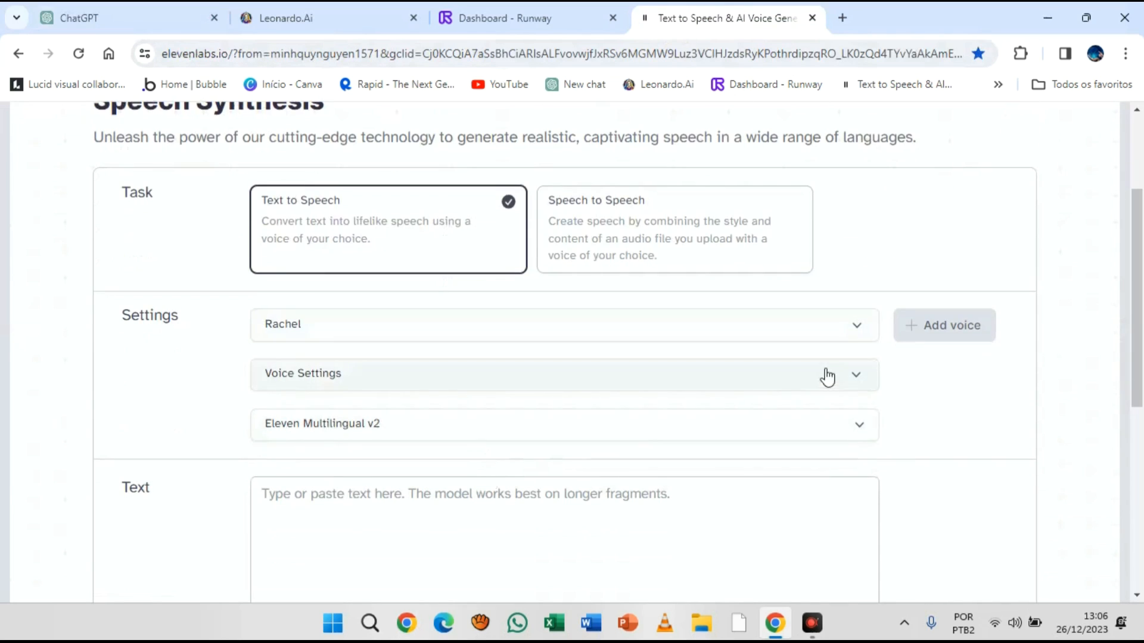
left_click(839, 333)
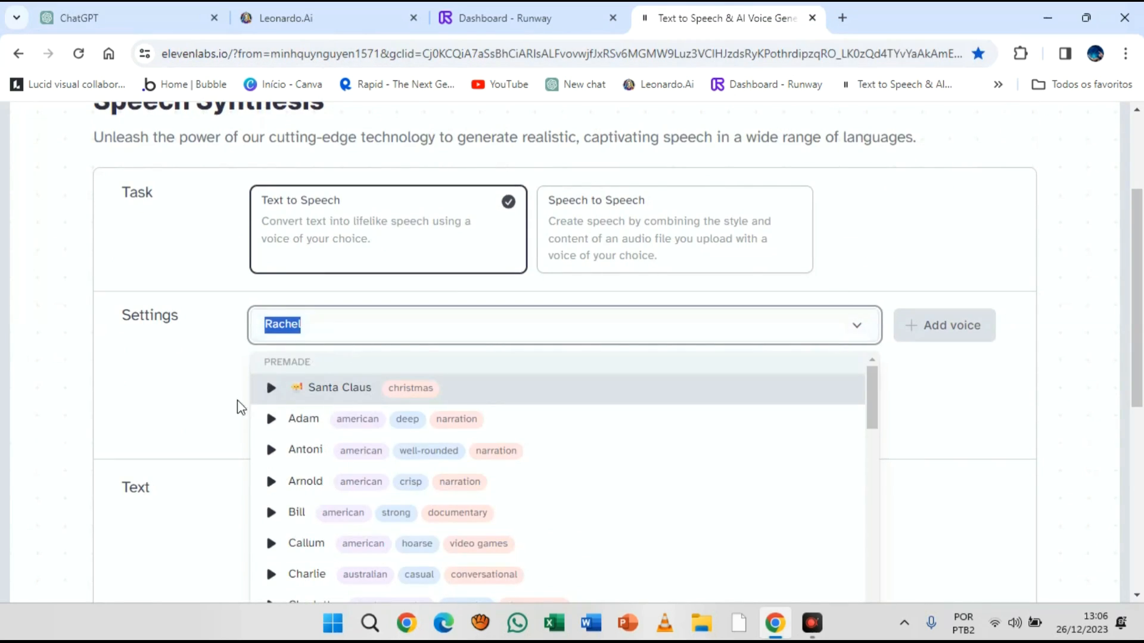
scroll(225, 408, "down", 1)
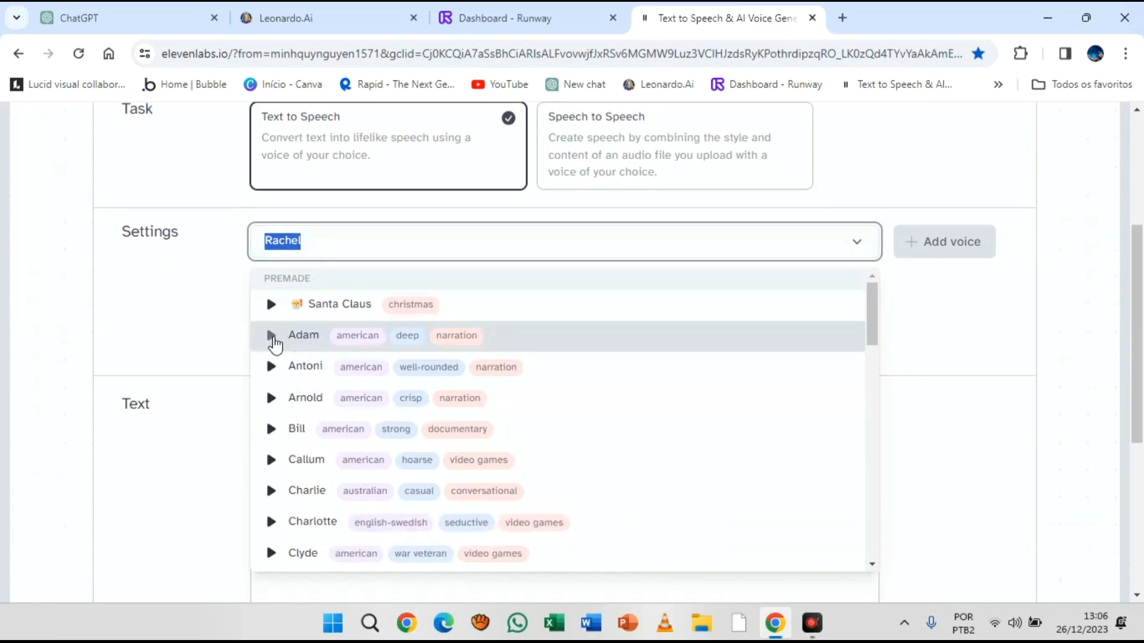
left_click(272, 336)
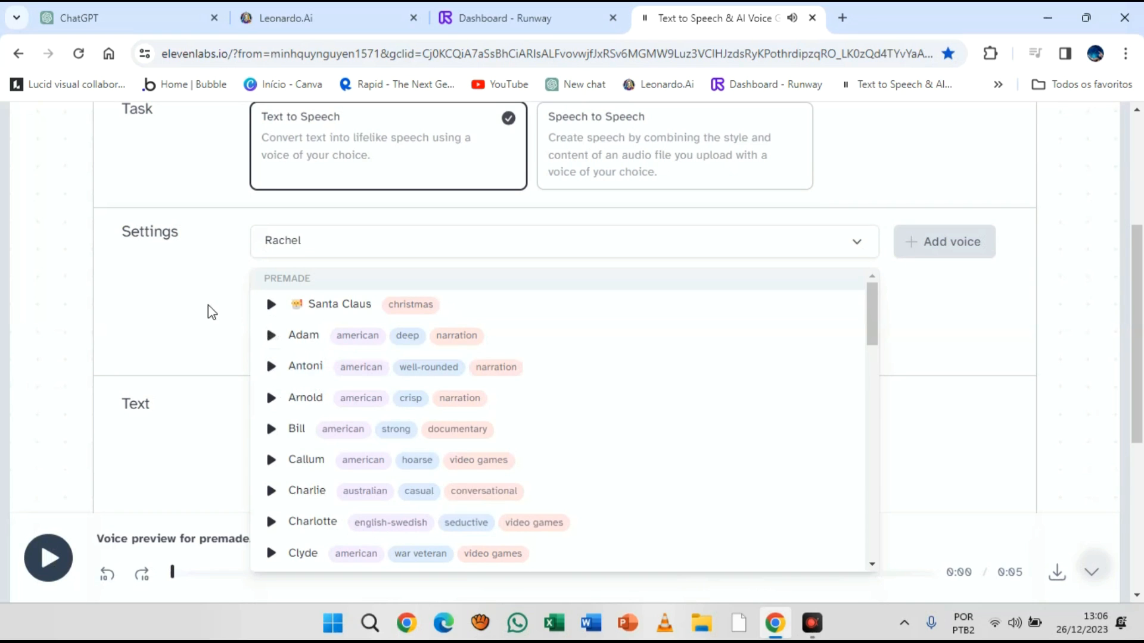
scroll(209, 305, "up", 4)
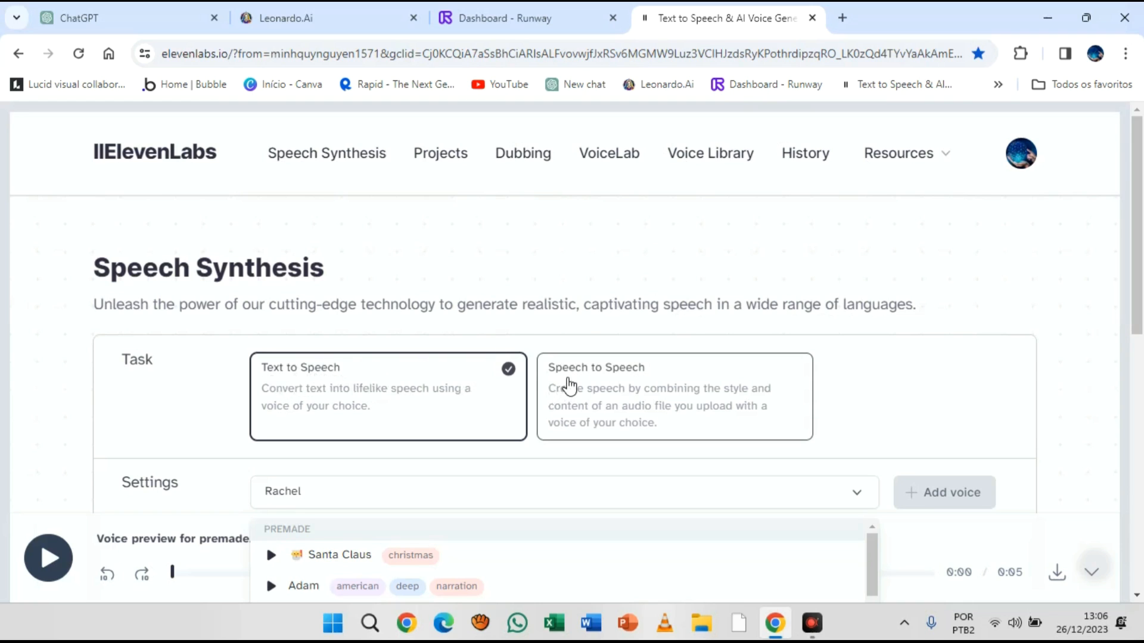
scroll(360, 324, "down", 3)
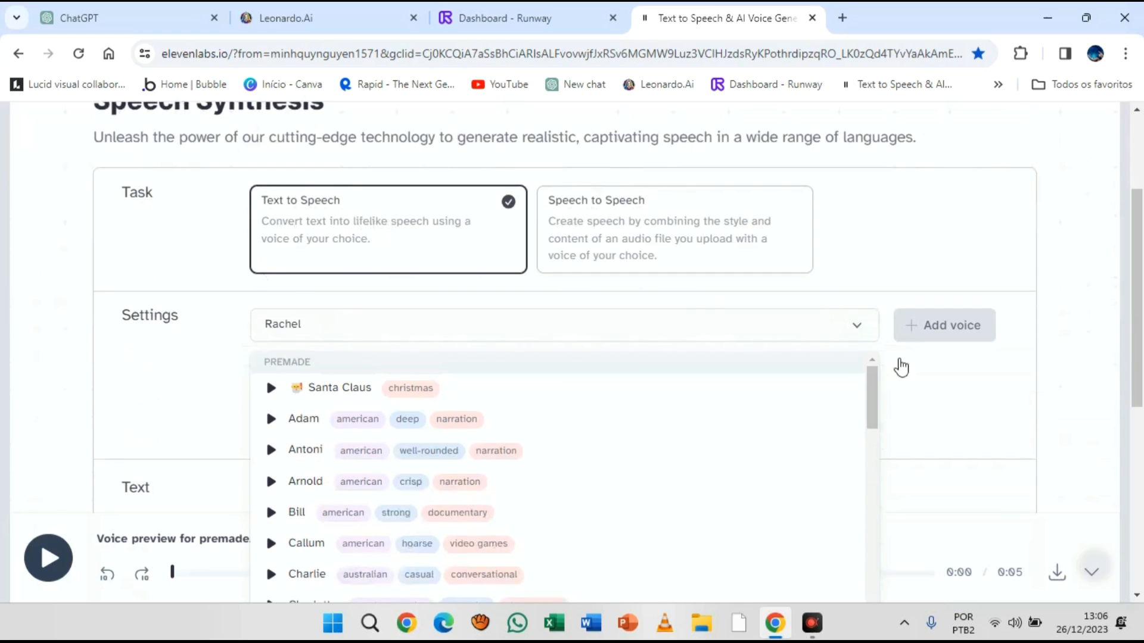
left_click(977, 401)
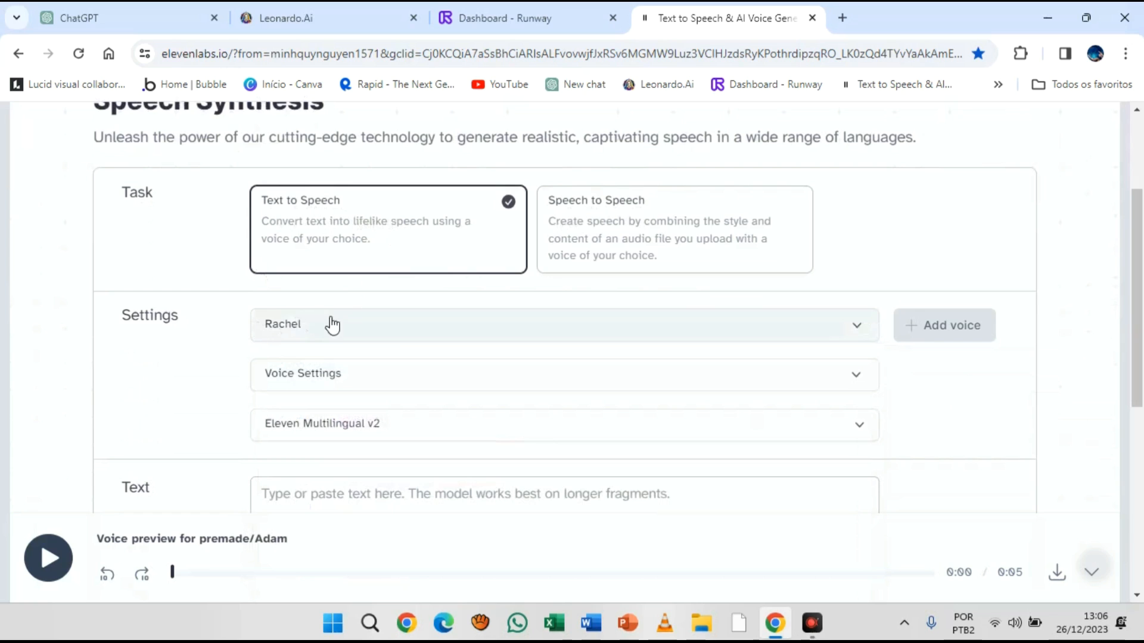
Look over the voice settings and choose Eleven Multilingual v2 as the speech model.
left_click(347, 374)
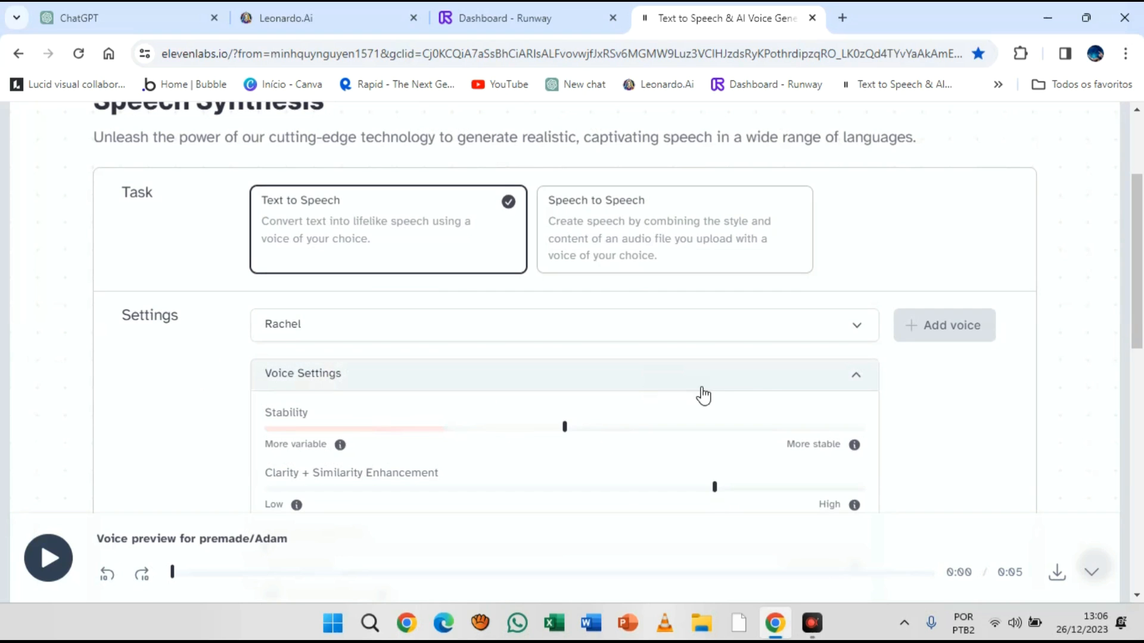
left_click(864, 380)
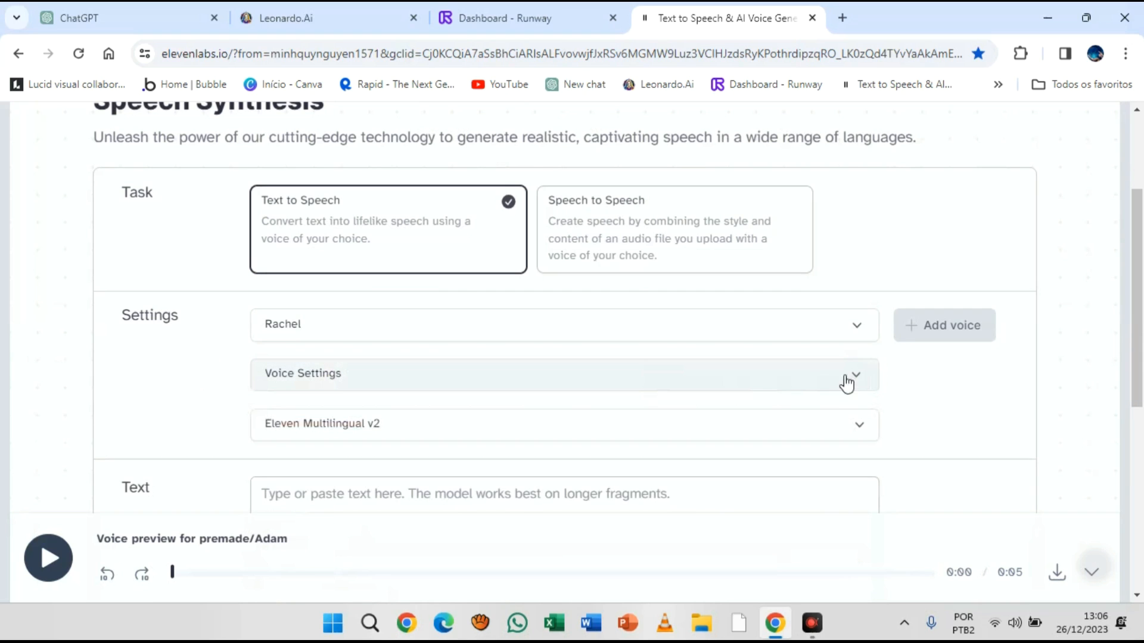
left_click(866, 423)
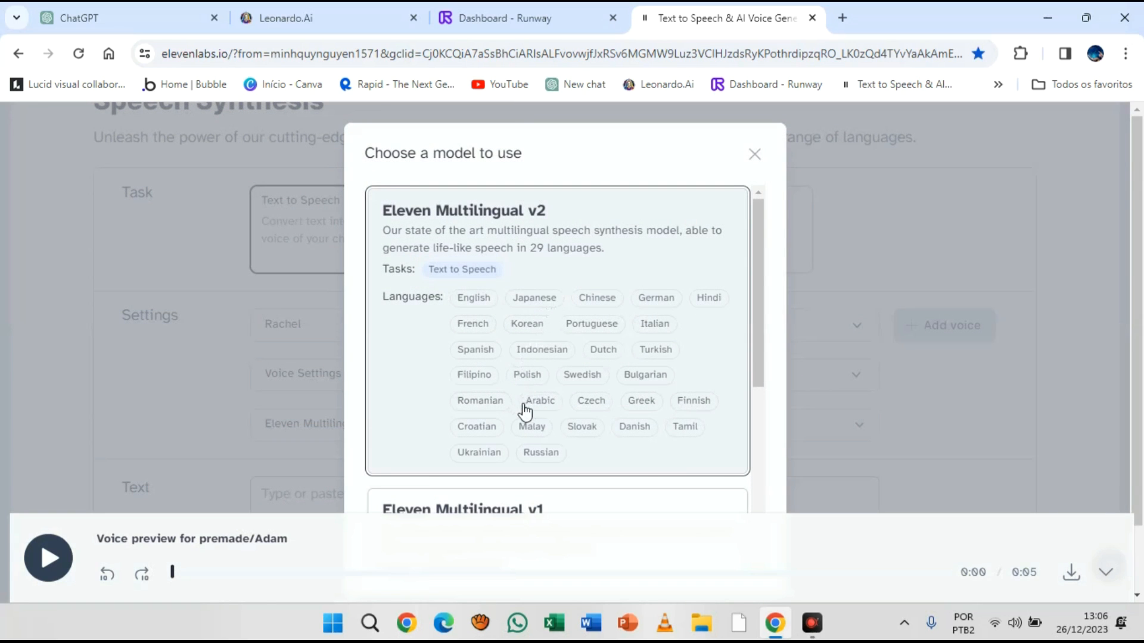
left_click(600, 334)
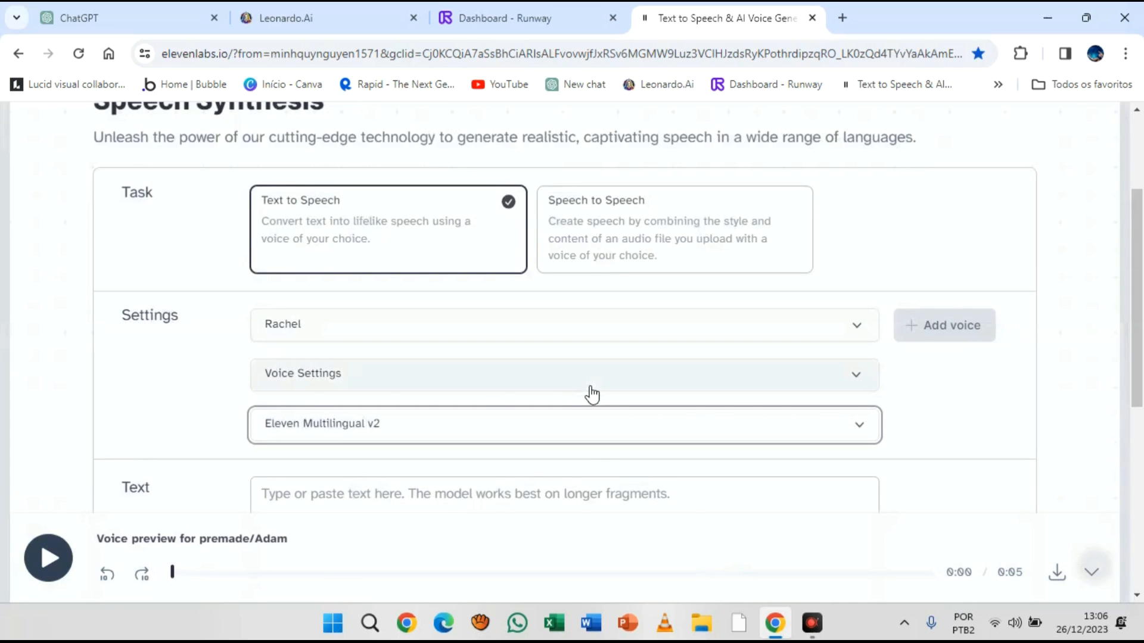
Paste the copied story into the speech text field and check it from its beginning.
scroll(203, 400, "down", 2)
left_click(274, 416)
right_click(271, 416)
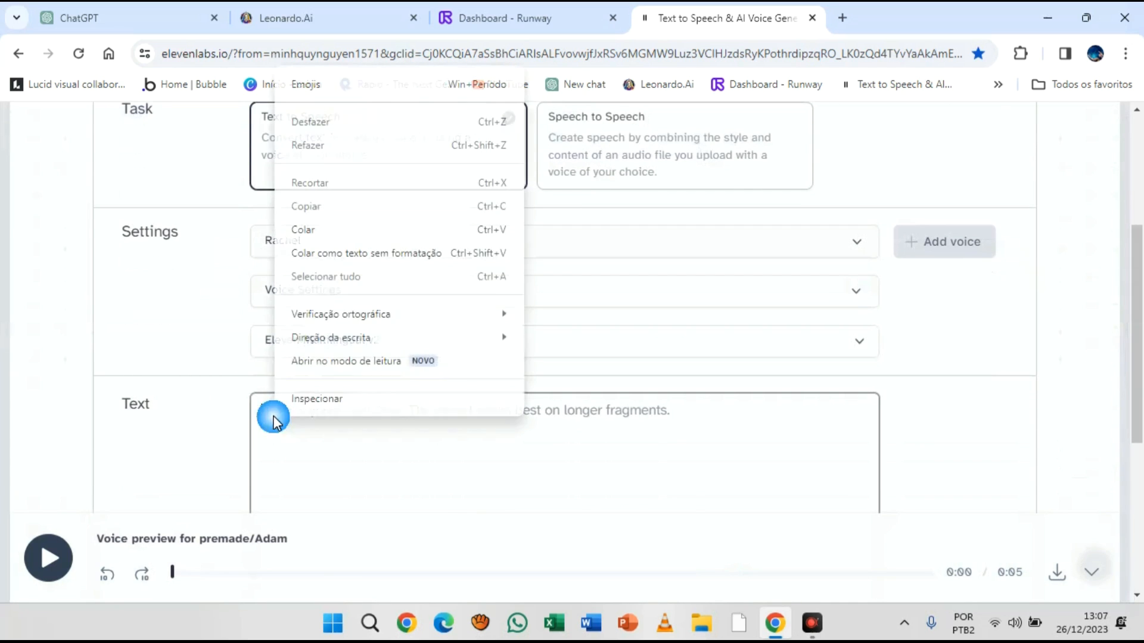
left_click(317, 231)
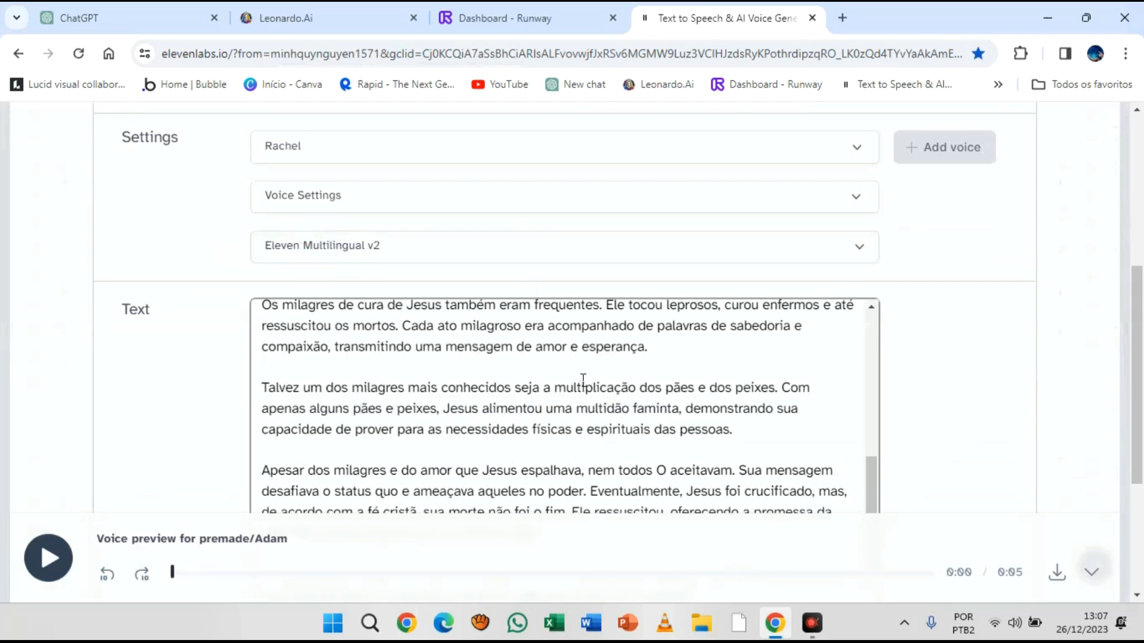
scroll(485, 400, "down", 1)
scroll(486, 400, "up", 5)
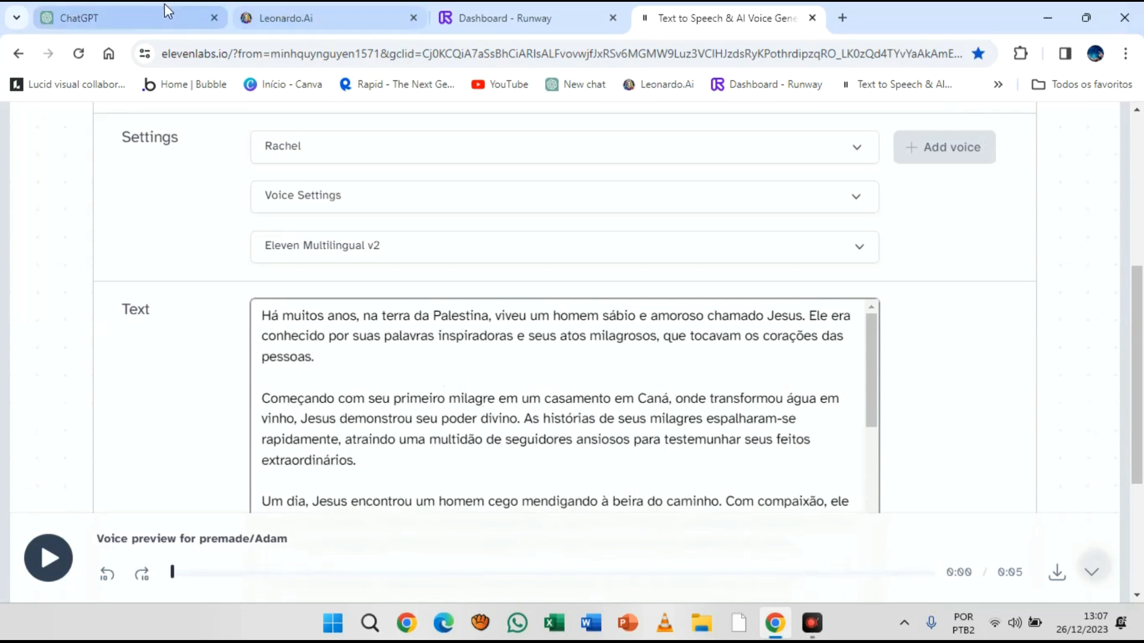
left_click(125, 9)
left_click(726, 18)
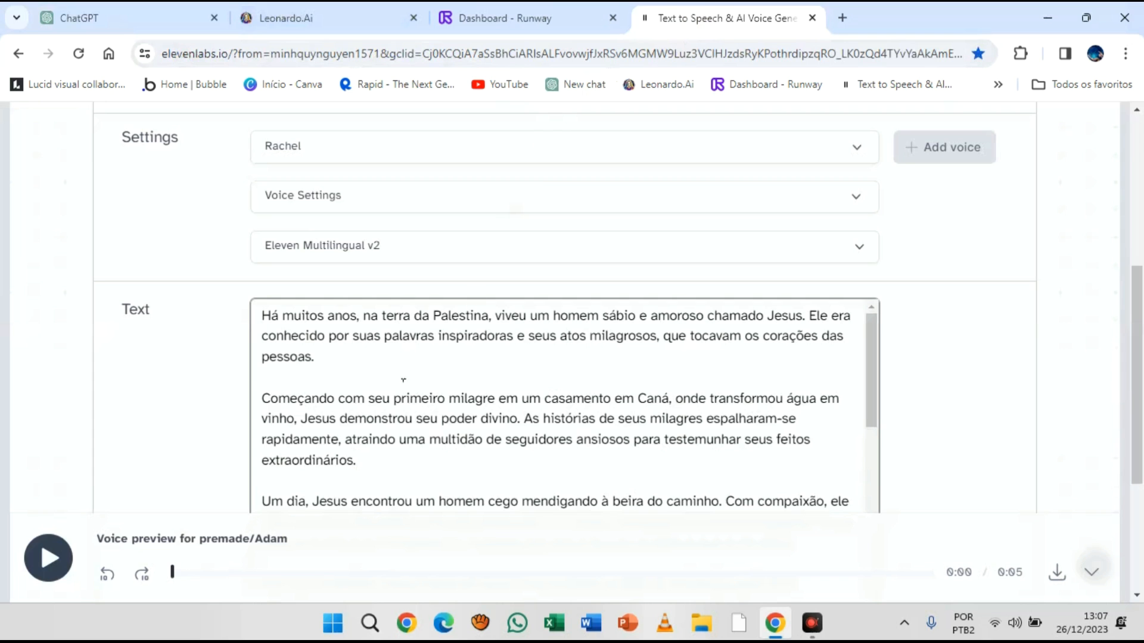
Listen to the previews of the premade voices Antoni, Arnold, Bill and Callum.
scroll(302, 371, "up", 5)
scroll(302, 371, "down", 3)
left_click(287, 314)
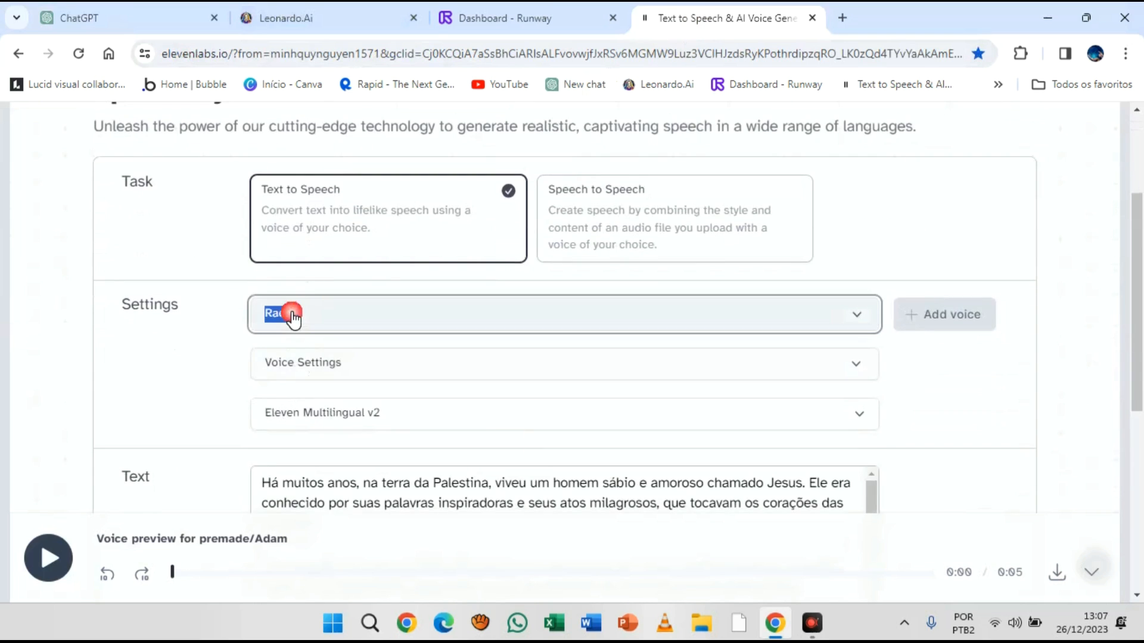
left_click(271, 439)
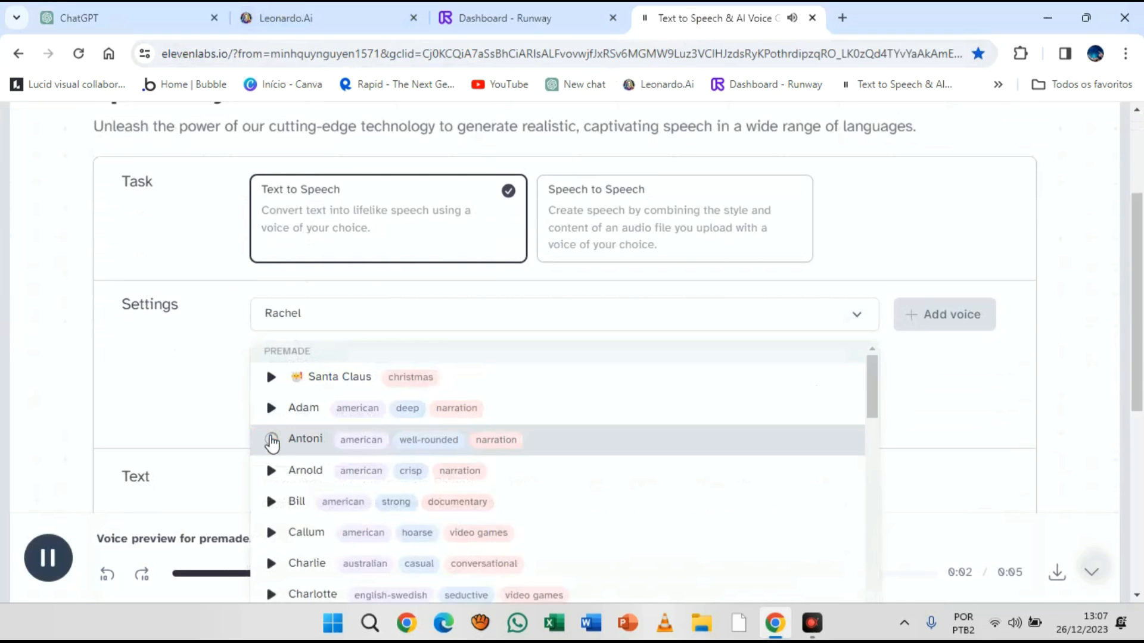
left_click(271, 471)
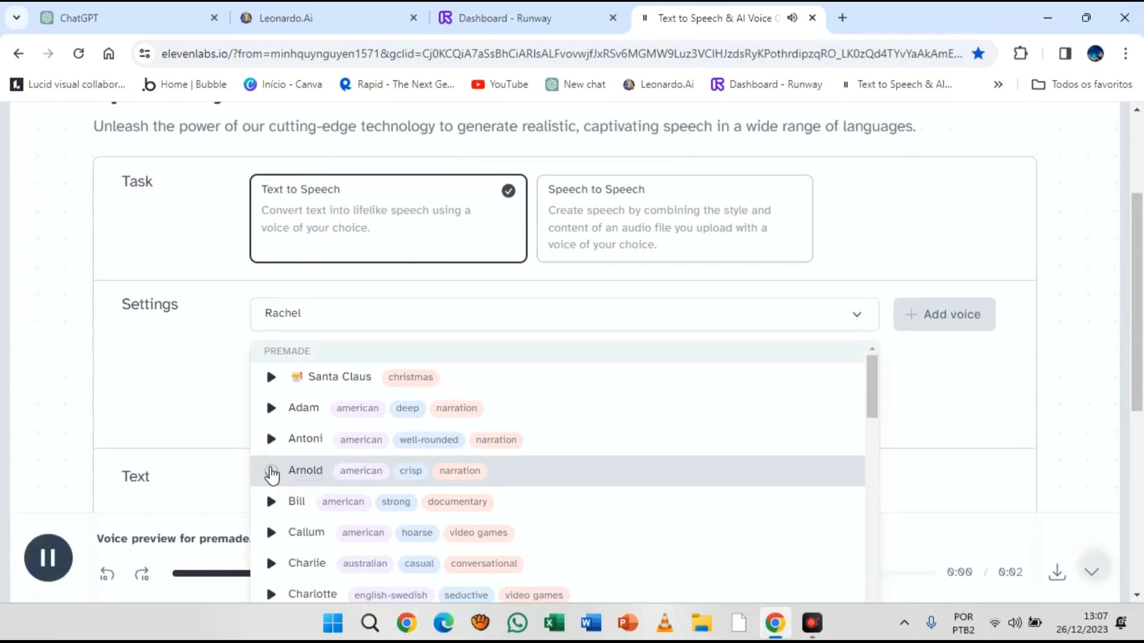
left_click(272, 504)
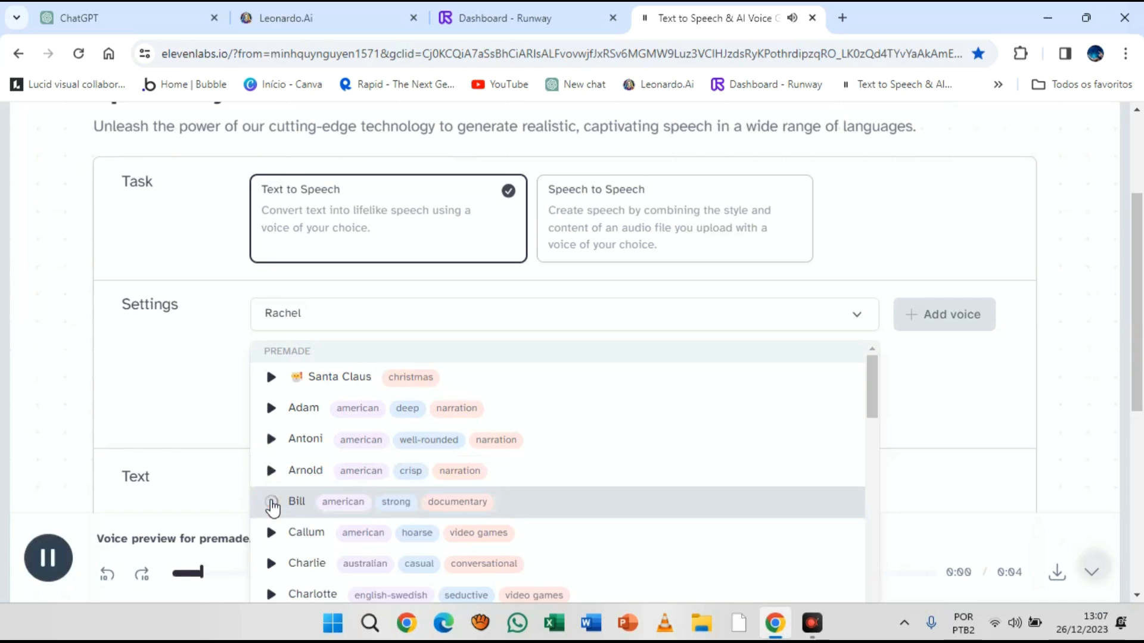
left_click(271, 536)
Listen to the previews of the premade voices Charlie, Clyde and Daniel.
scroll(357, 519, "down", 1)
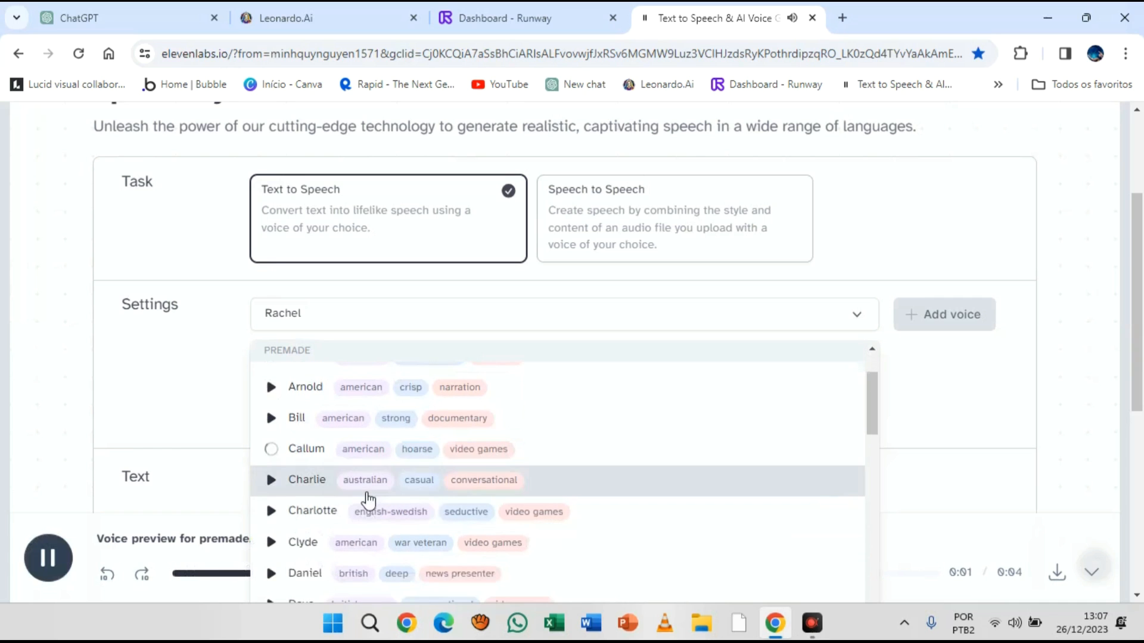
left_click(270, 484)
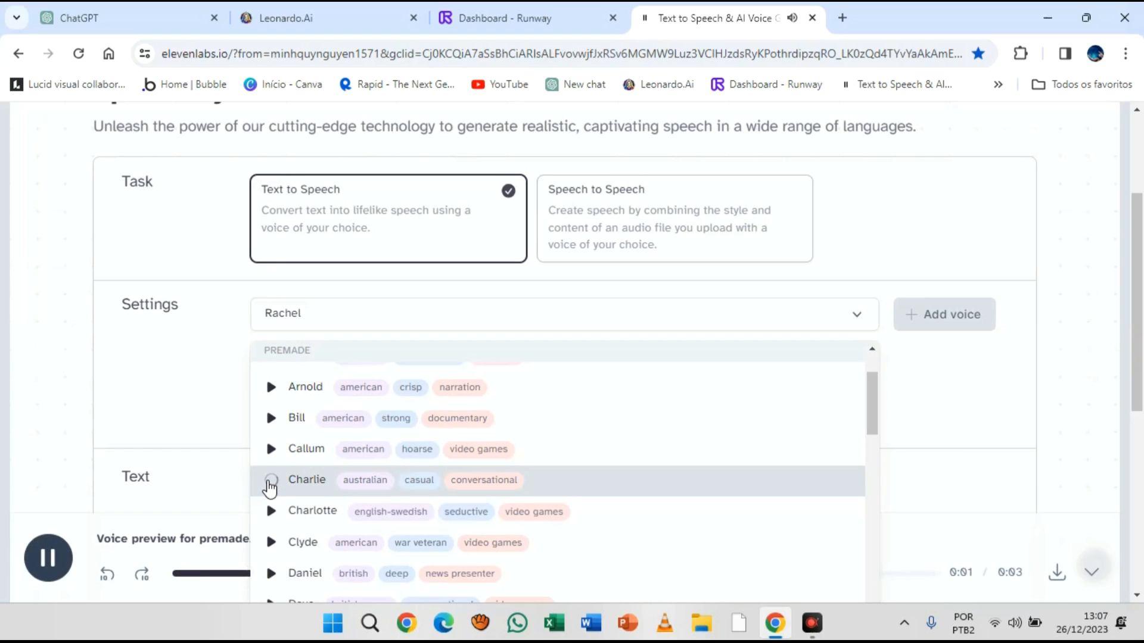
left_click(270, 543)
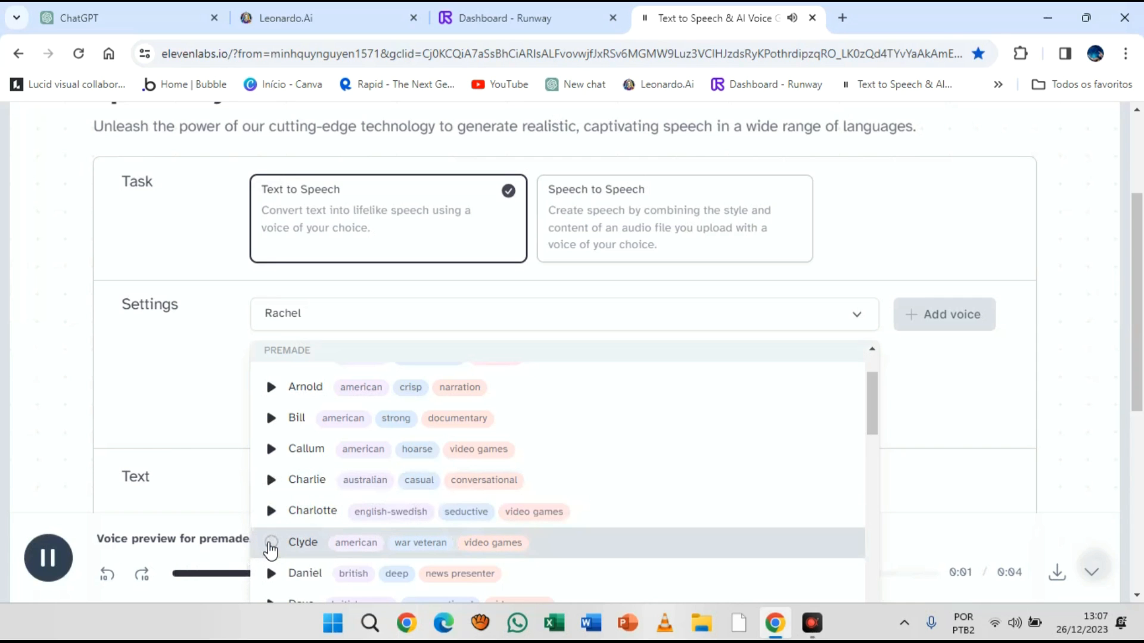
left_click(270, 573)
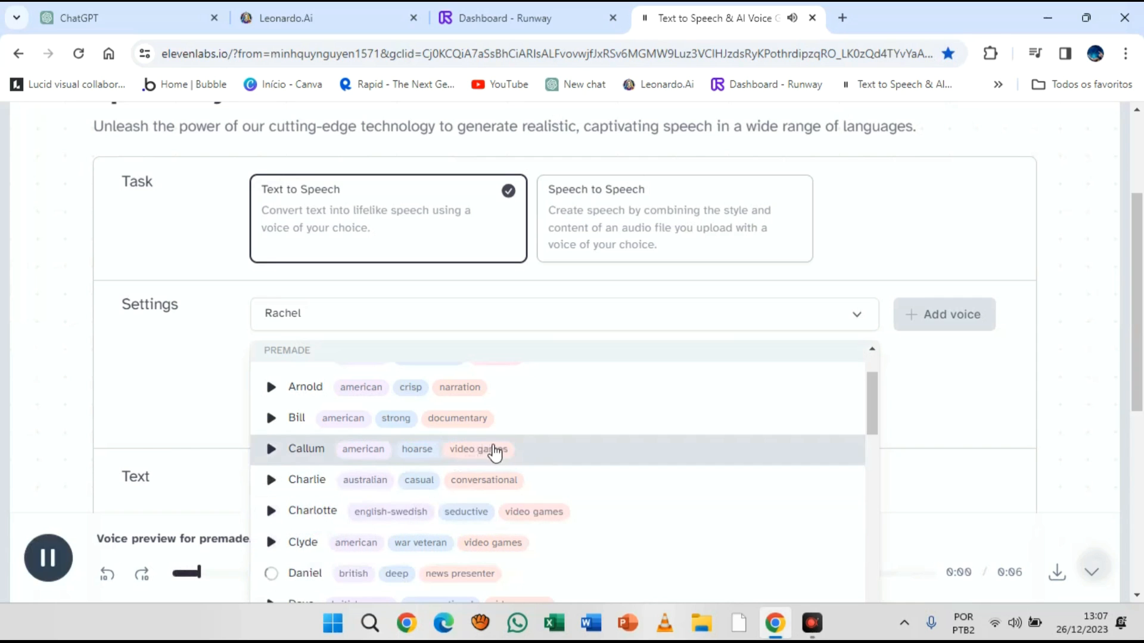
Listen to the previews of the premade voices Dave, Domi, Dorothy and Ethan.
scroll(495, 453, "down", 2)
left_click(268, 524)
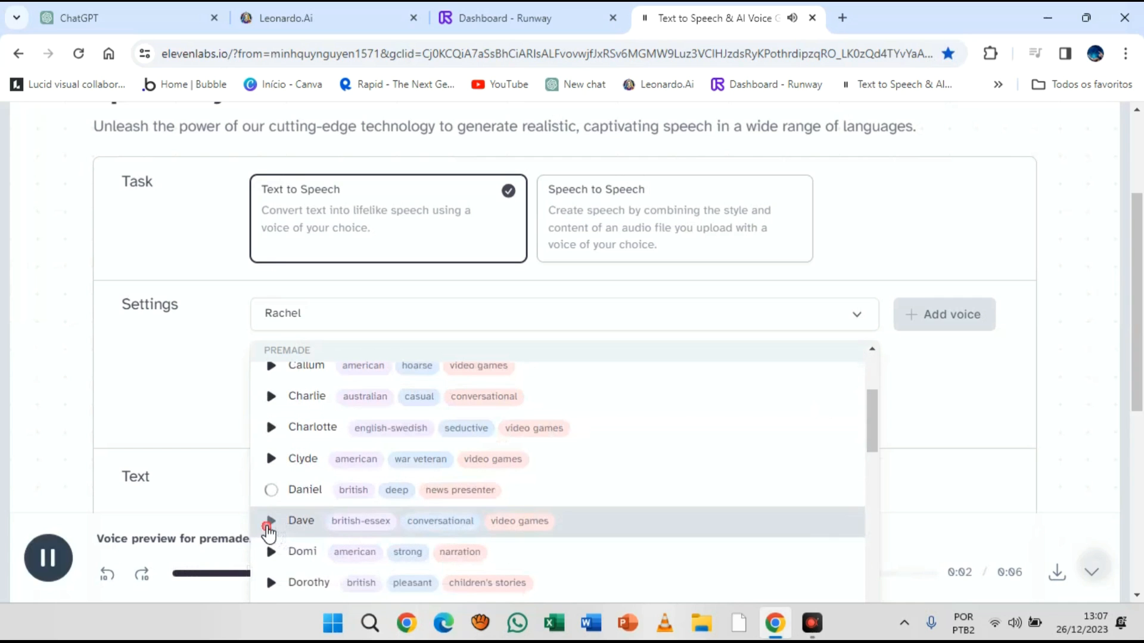
left_click(272, 553)
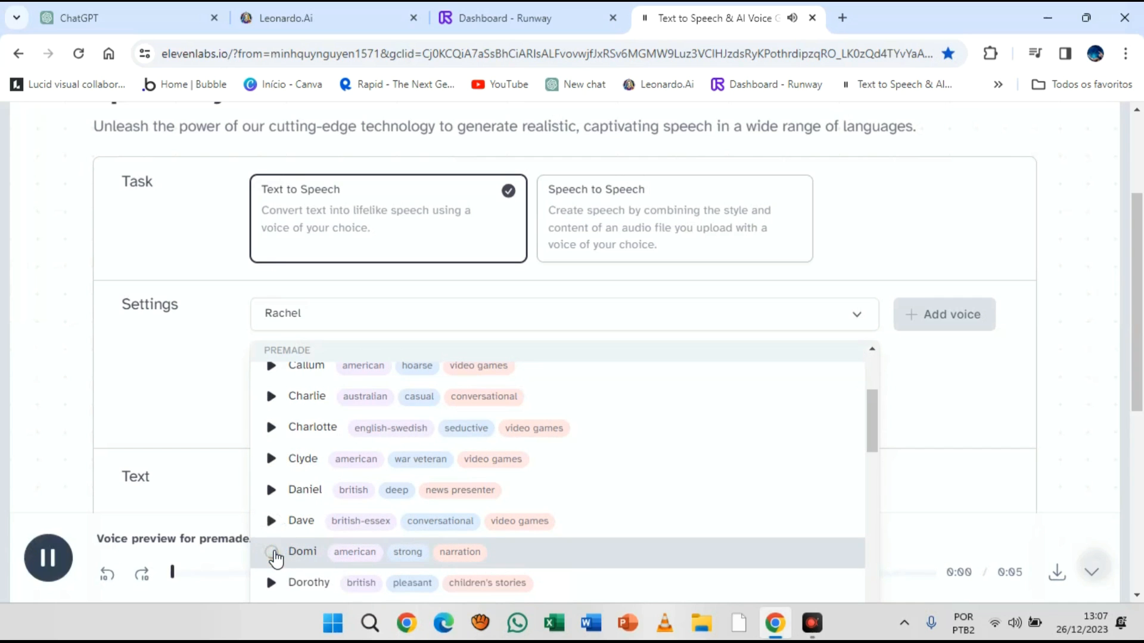
left_click(270, 583)
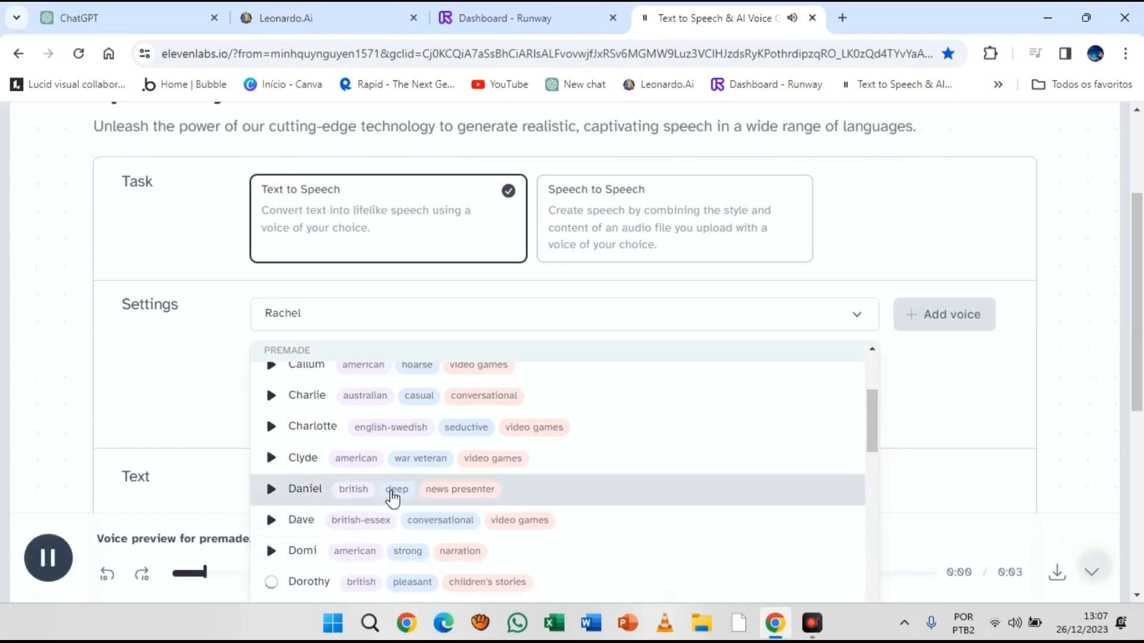
scroll(384, 495, "down", 4)
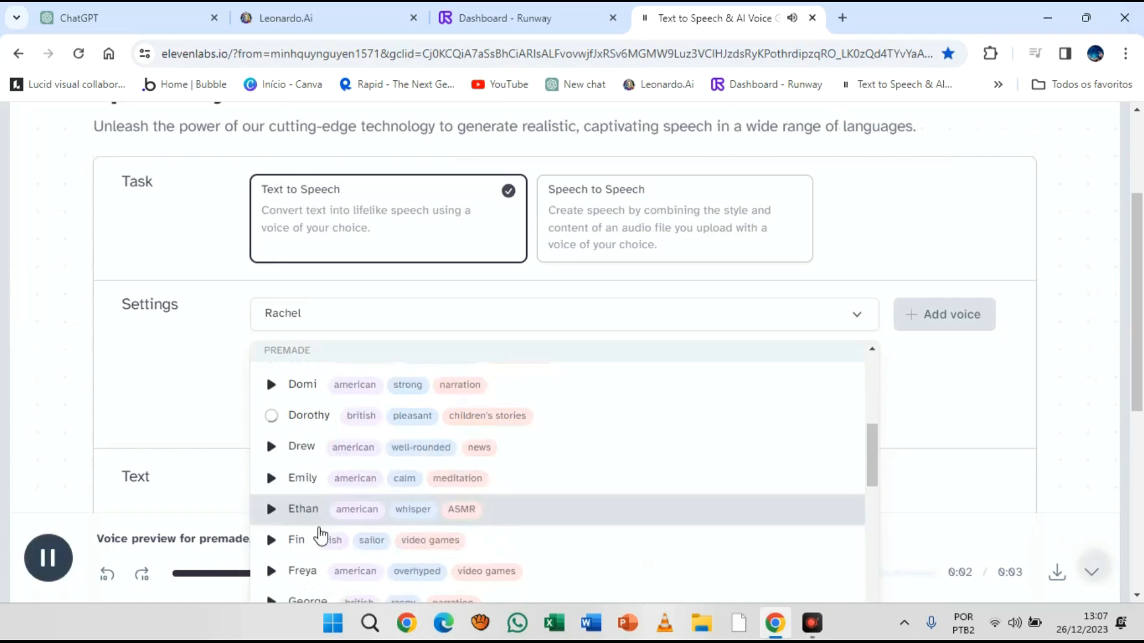
left_click(273, 511)
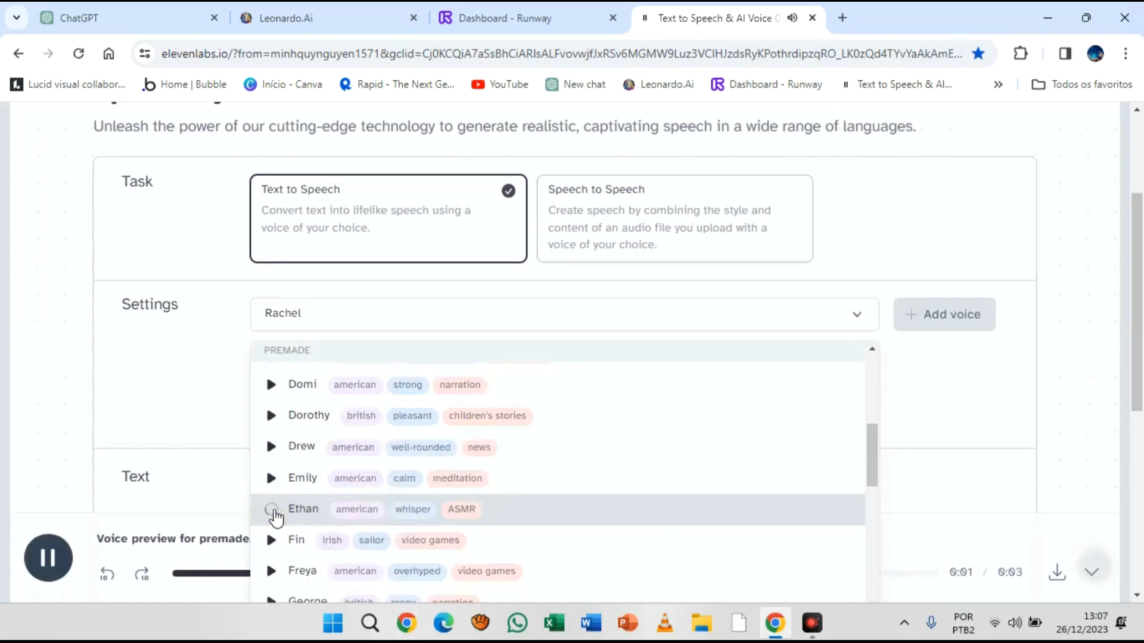
Compare the previews of the premade voices Adam and Antoni, and select Antoni as the narration voice.
scroll(434, 511, "up", 8)
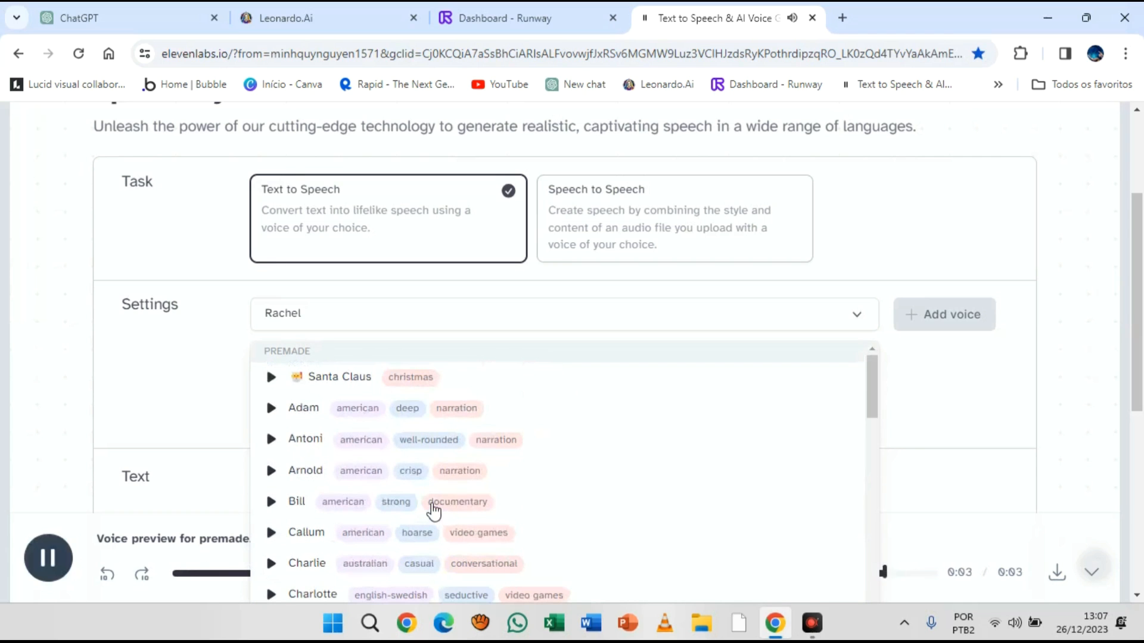
left_click(269, 414)
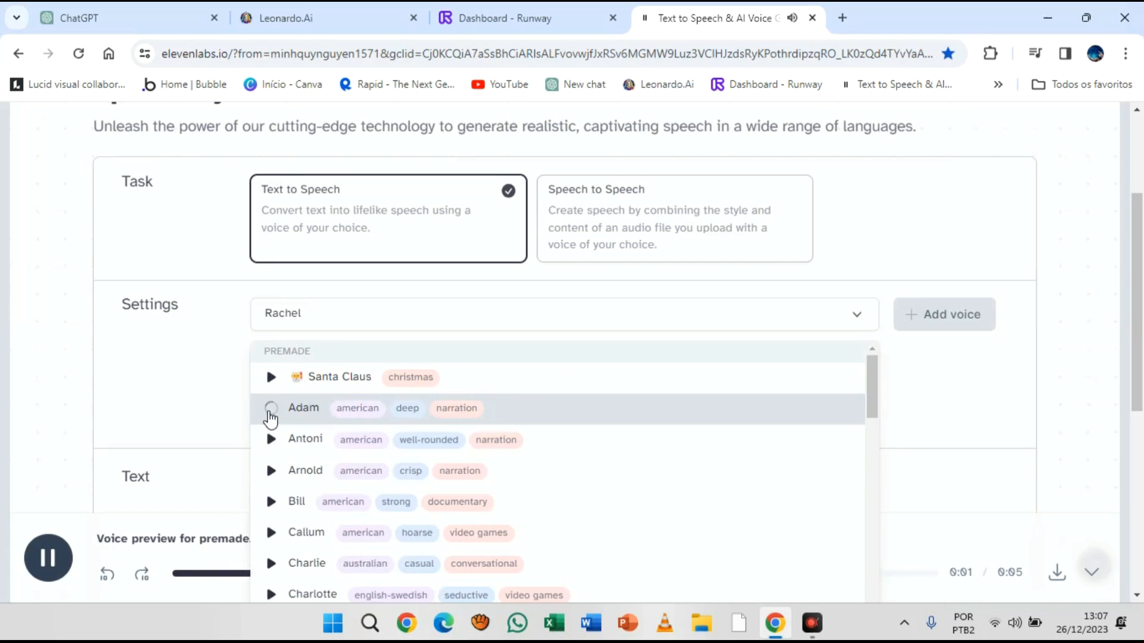
left_click(272, 441)
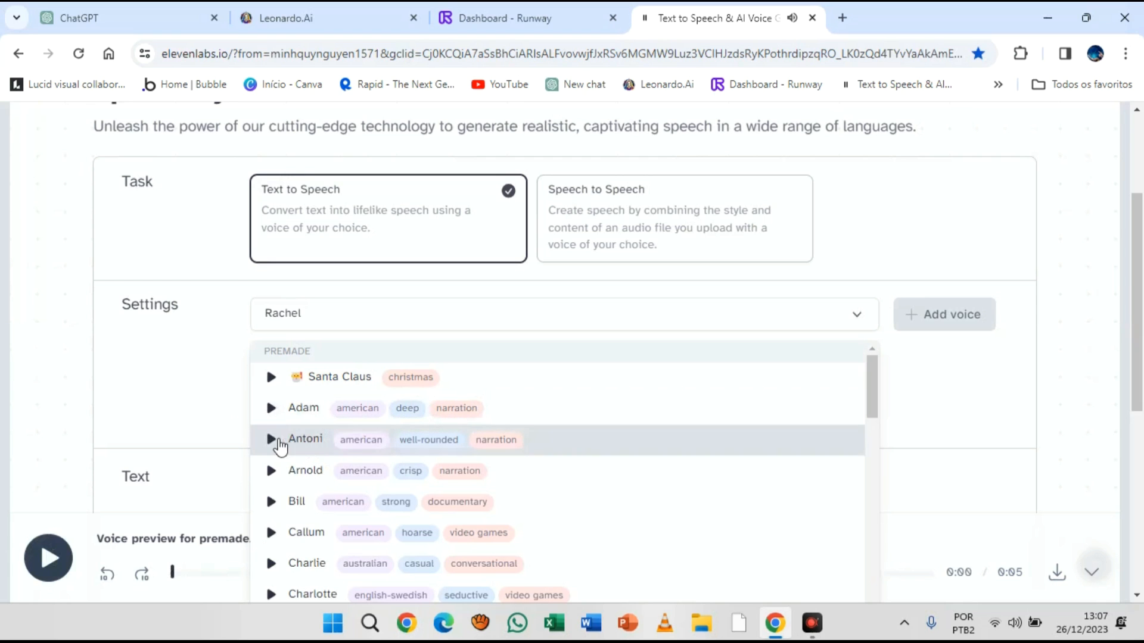
left_click(303, 439)
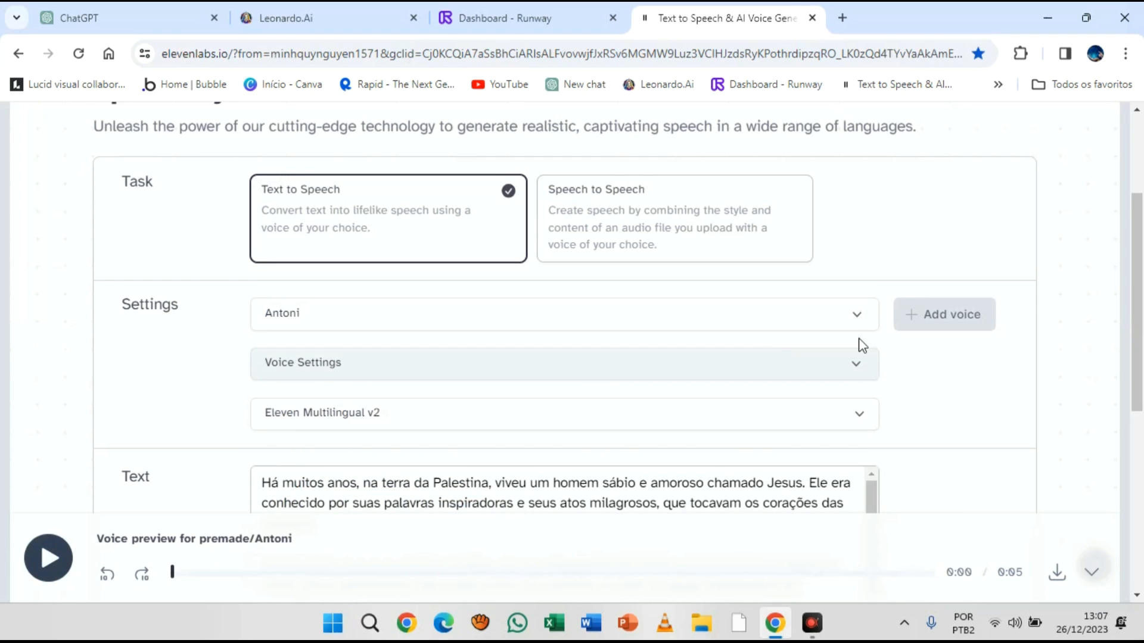
Review the speech setup and the Antoni voice preview, and generate the speech from the pasted story.
scroll(951, 396, "down", 5)
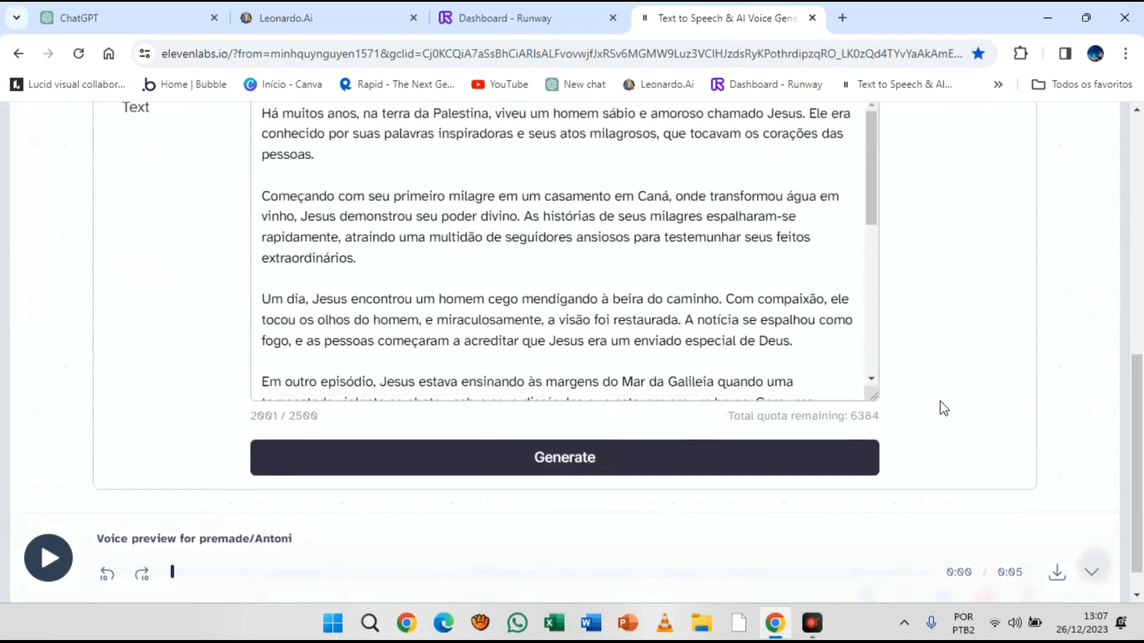
scroll(939, 404, "up", 6)
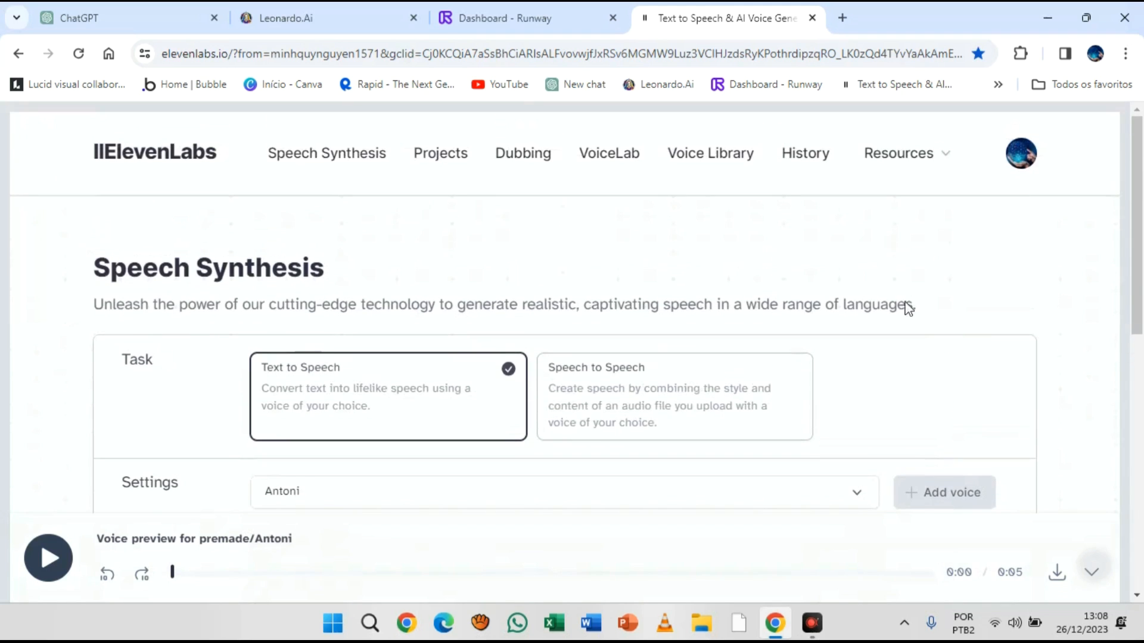
scroll(925, 331, "down", 7)
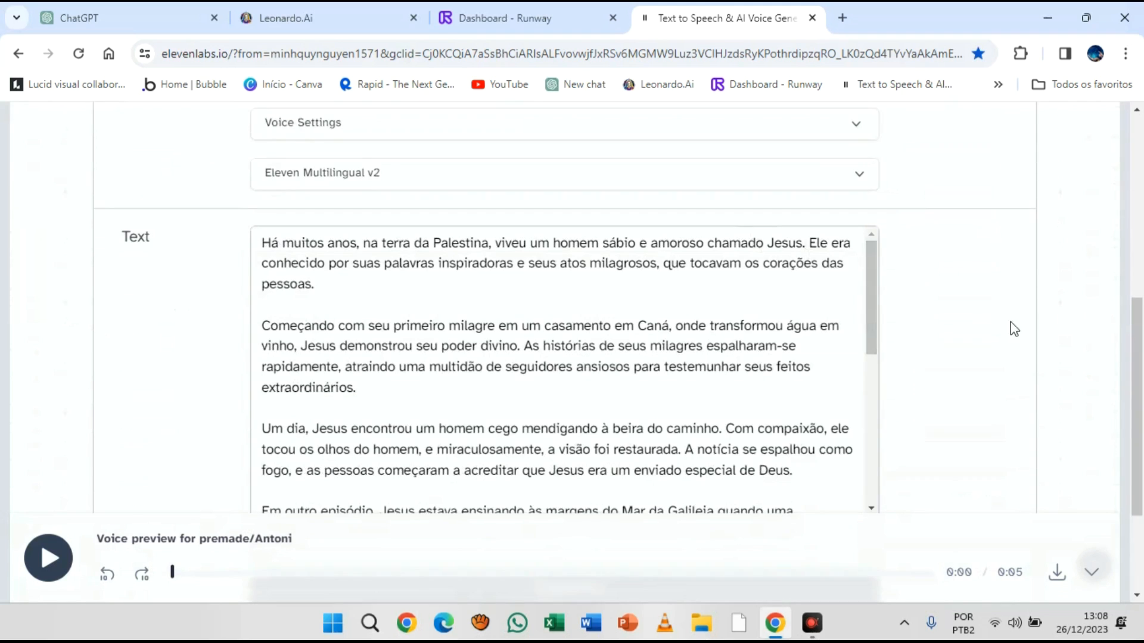
scroll(1011, 331, "down", 3)
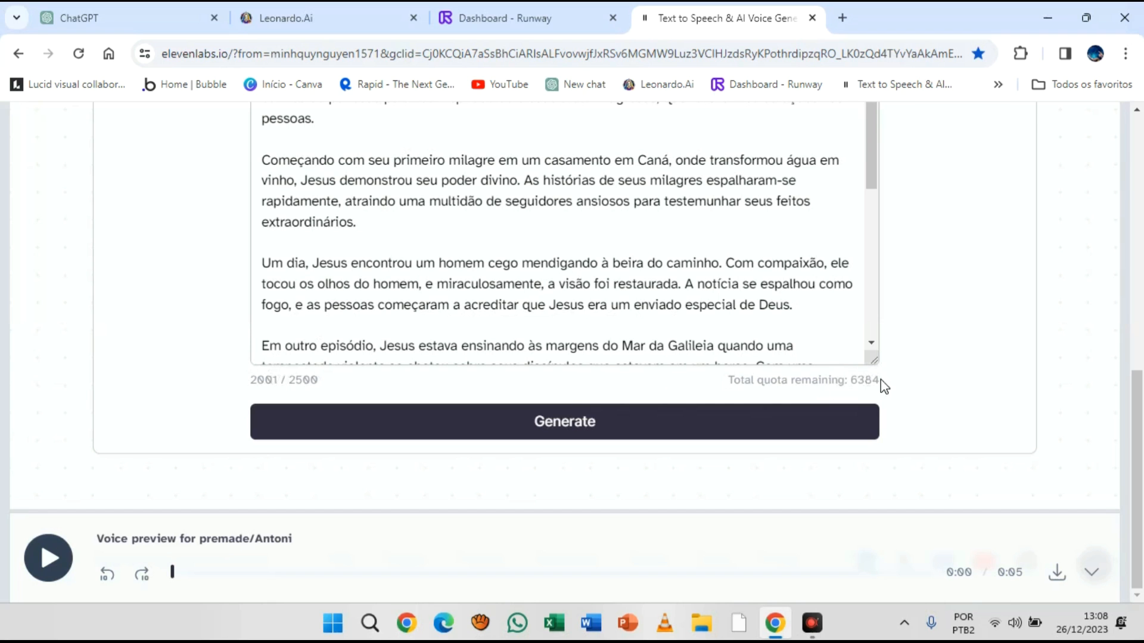
scroll(906, 373, "up", 10)
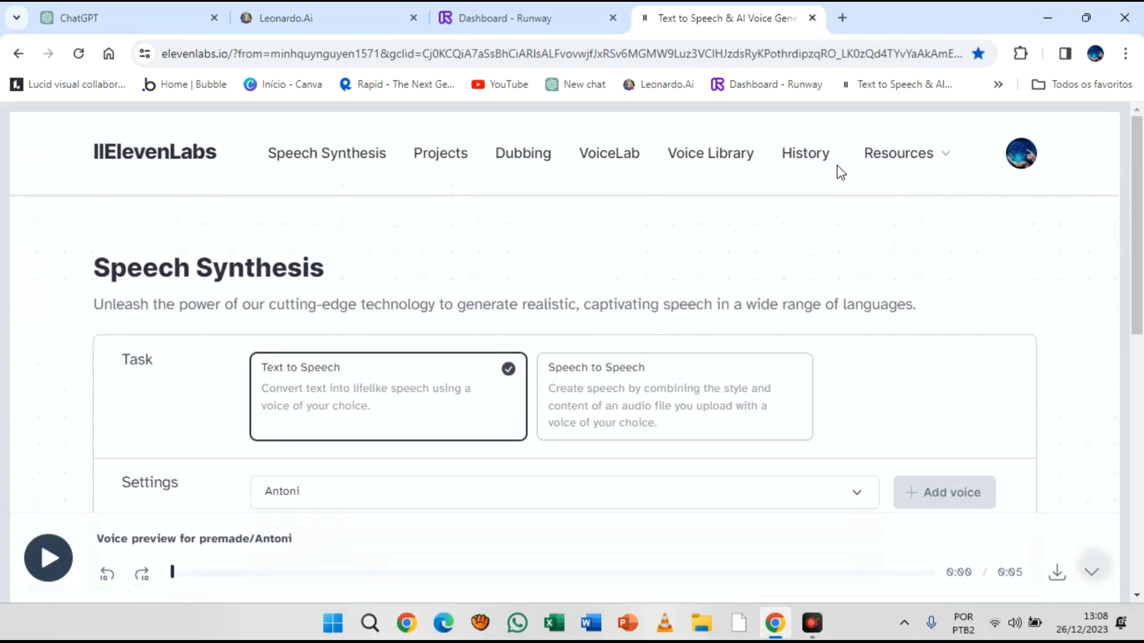
scroll(957, 220, "down", 10)
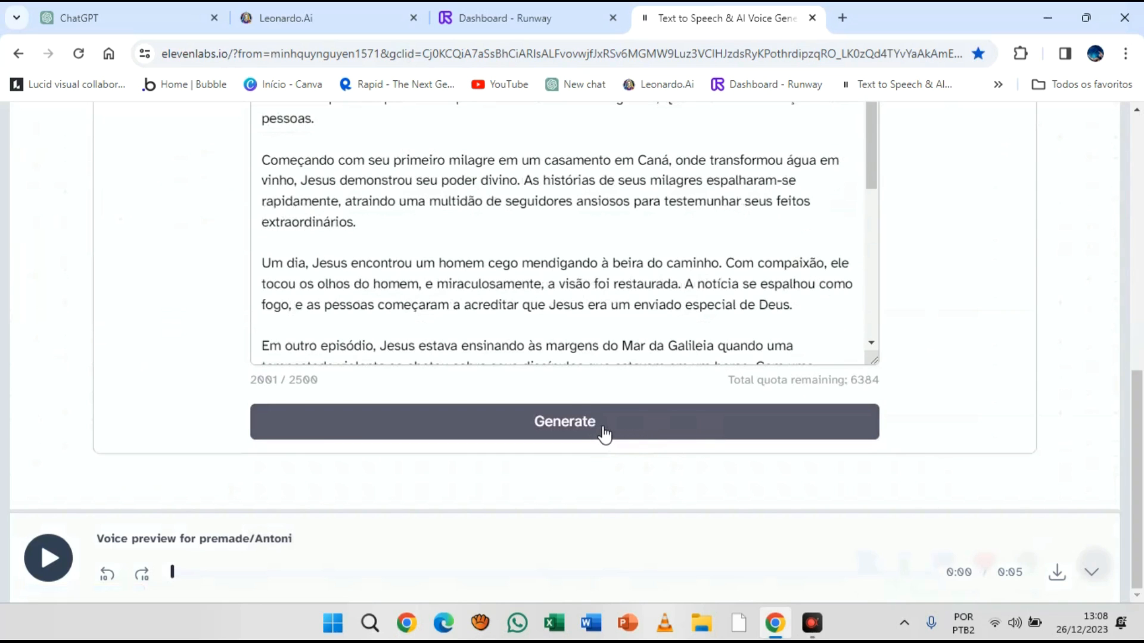
left_click(37, 568)
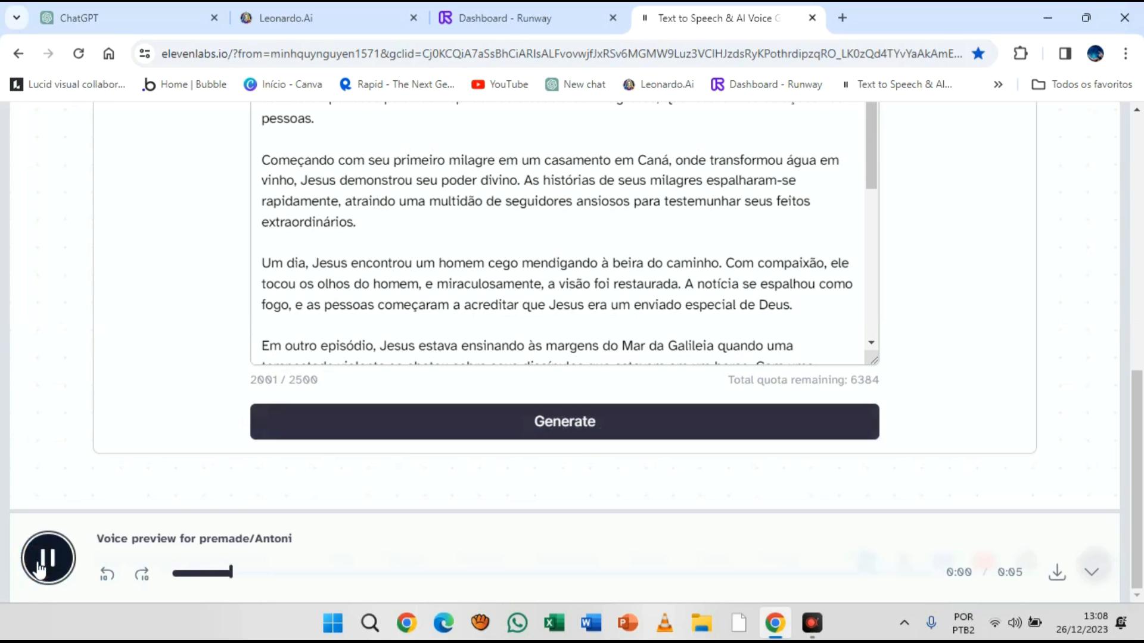
left_click(612, 430)
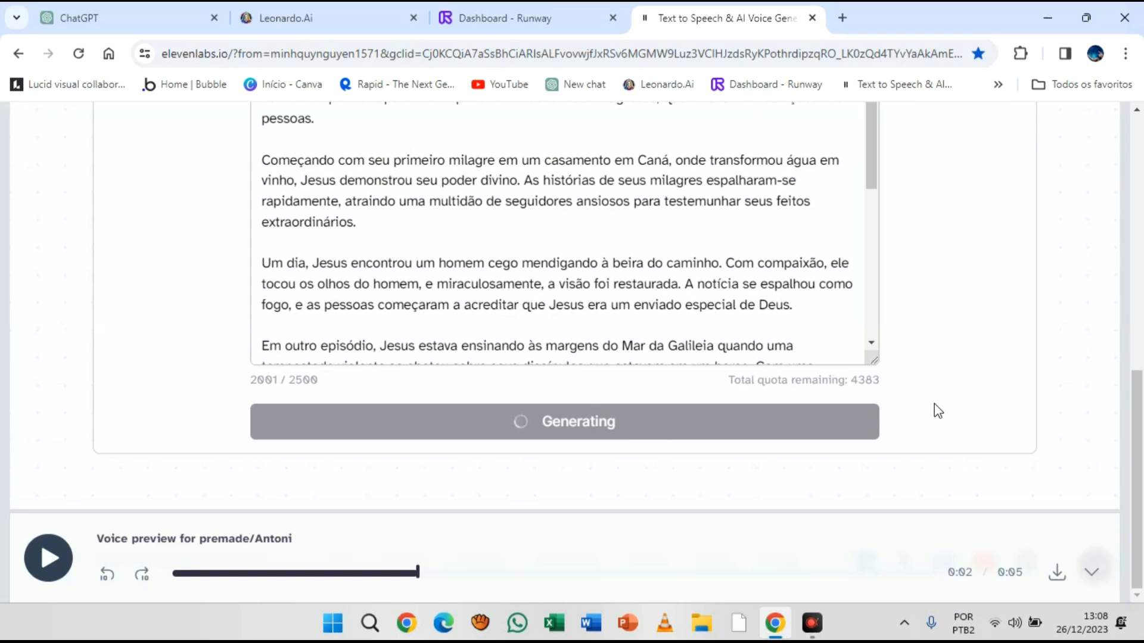
Listen to the generated Antoni narration while following along in the story text.
scroll(938, 411, "up", 10)
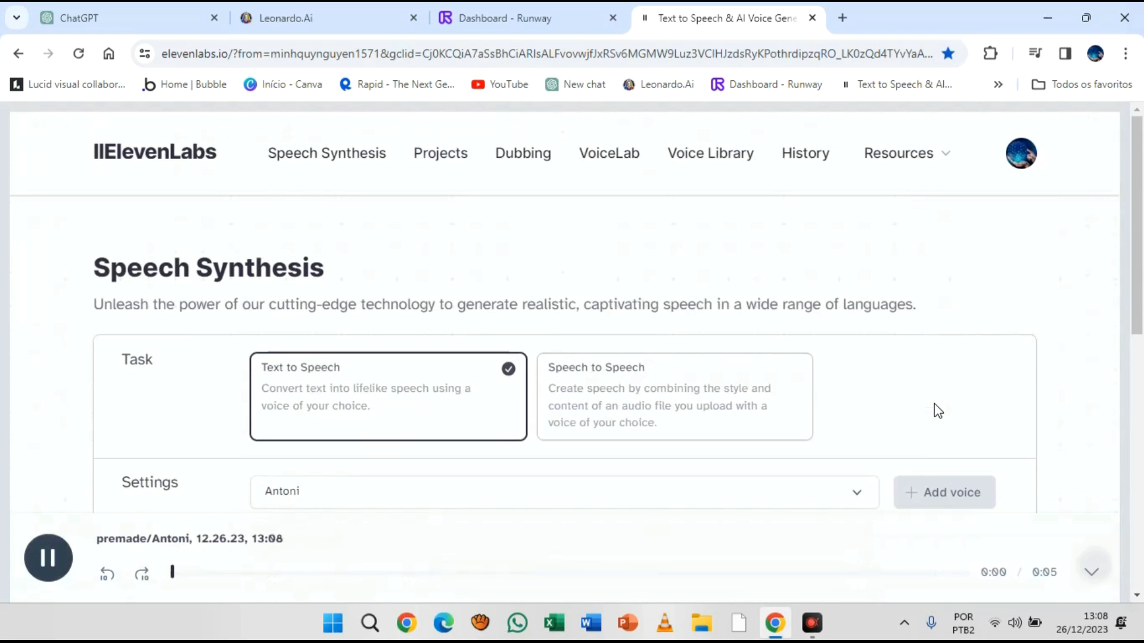
scroll(934, 405, "down", 3)
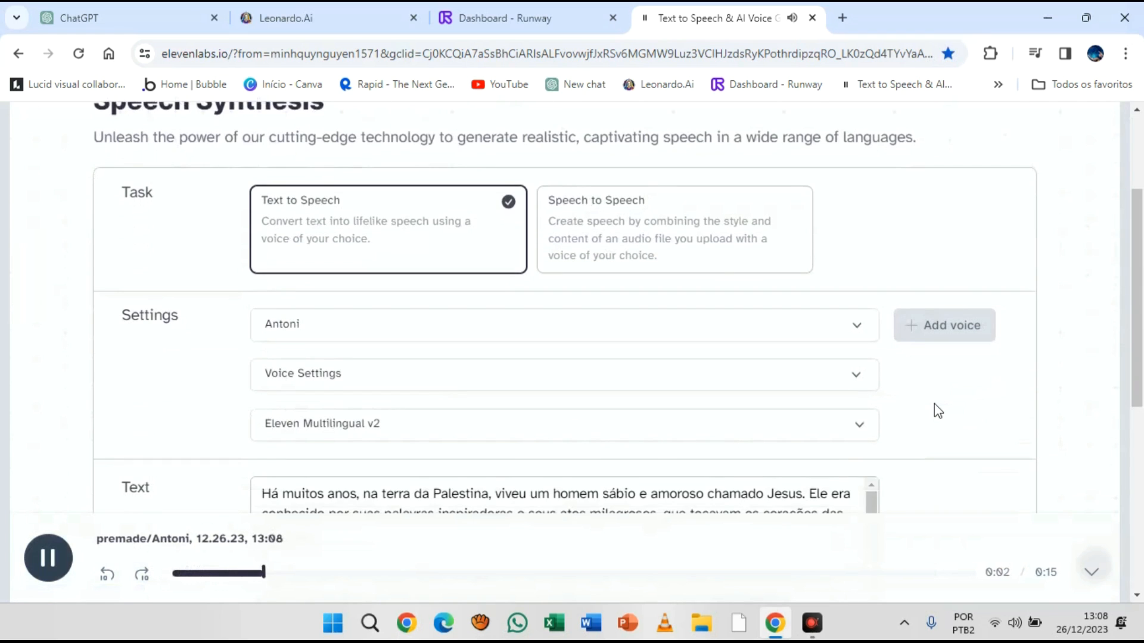
scroll(937, 410, "down", 3)
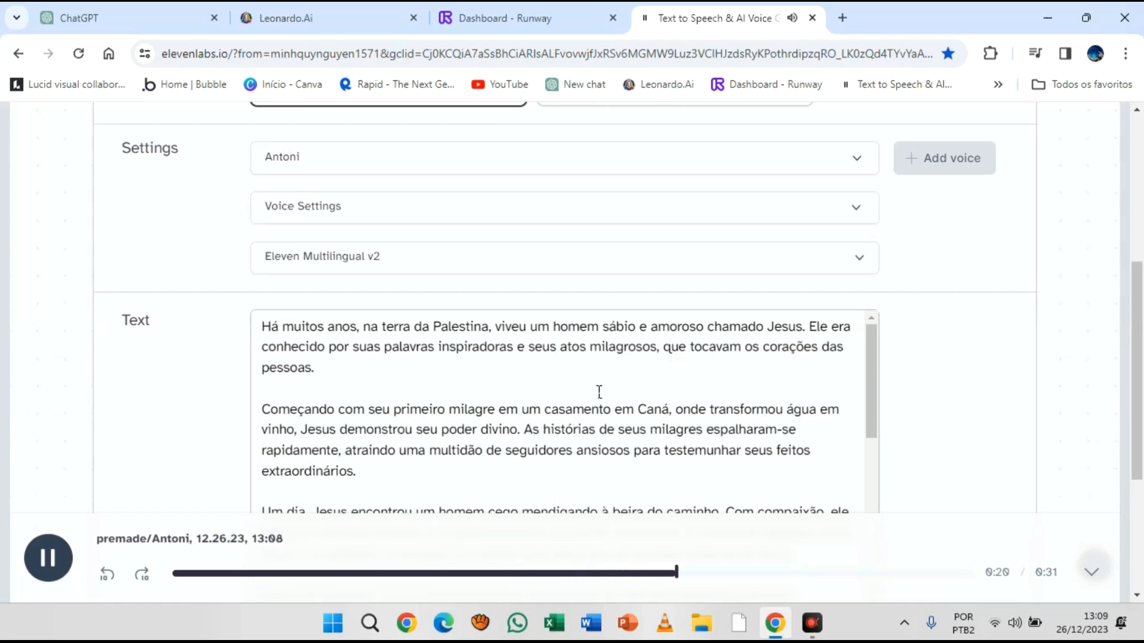
scroll(599, 391, "down", 2)
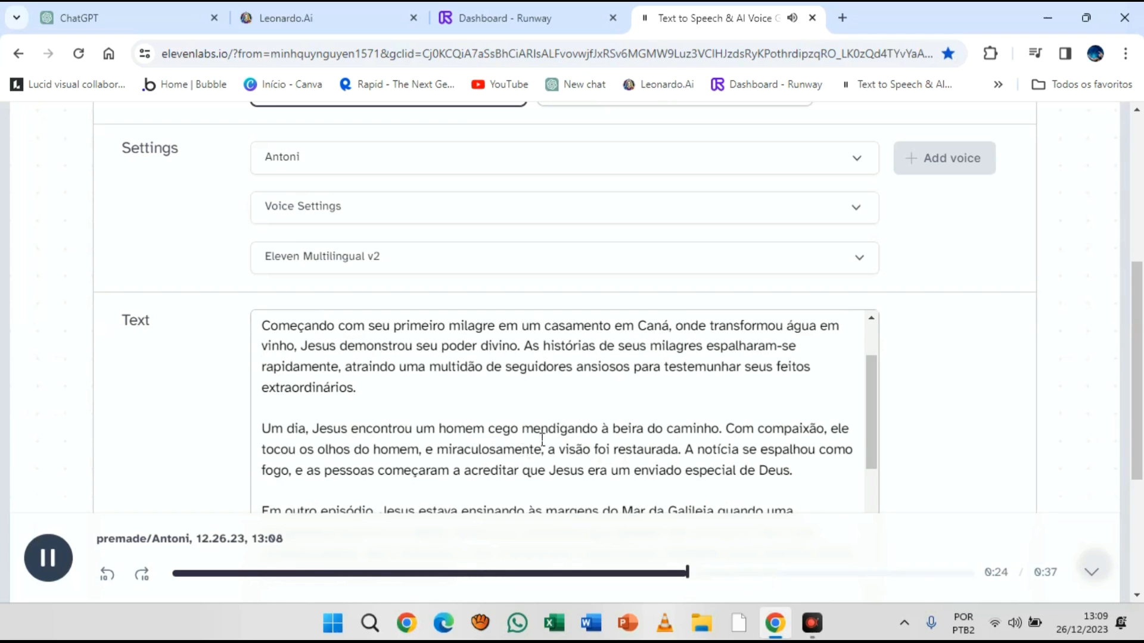
scroll(925, 472, "down", 1)
scroll(927, 477, "down", 1)
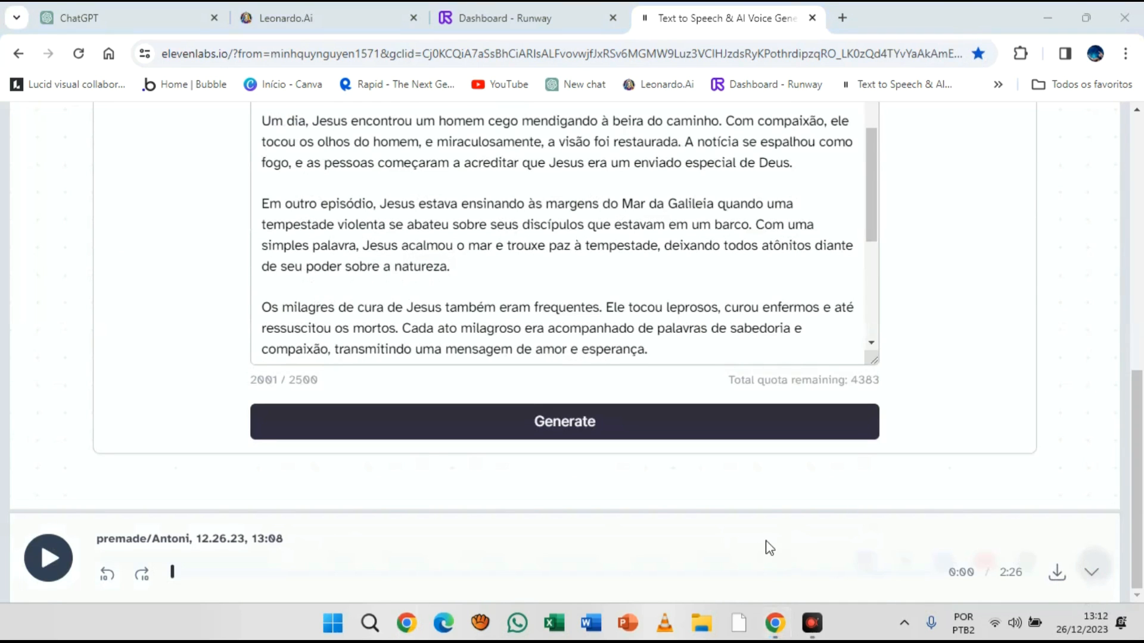
Replay the opening of the generated narration, pause it, and download the audio as an MP3 file.
left_click(66, 569)
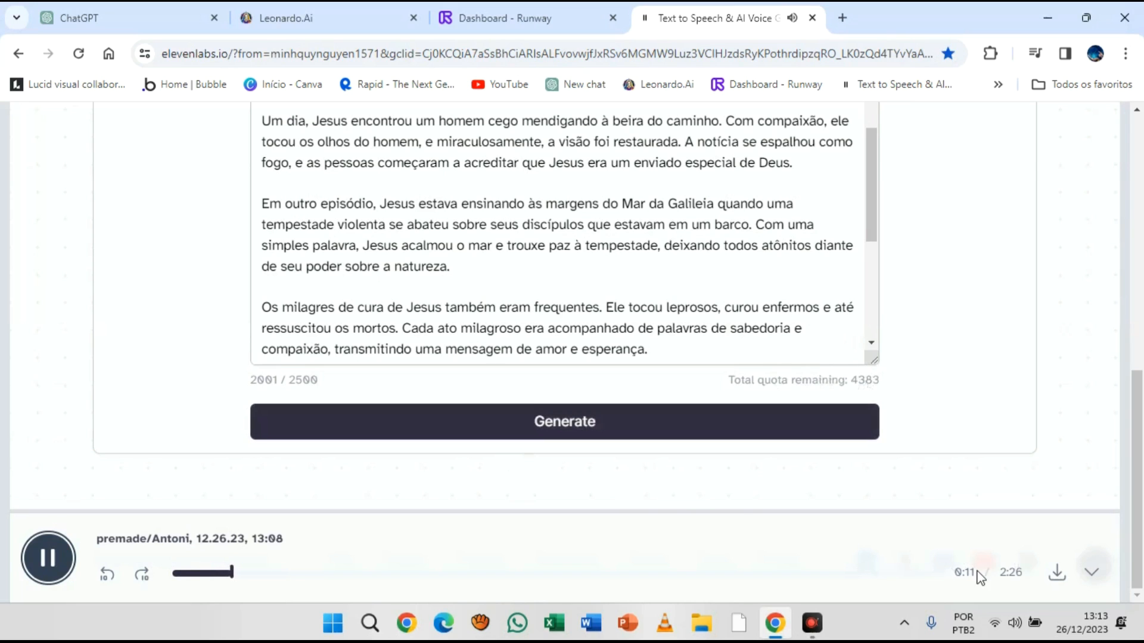
left_click(1057, 576)
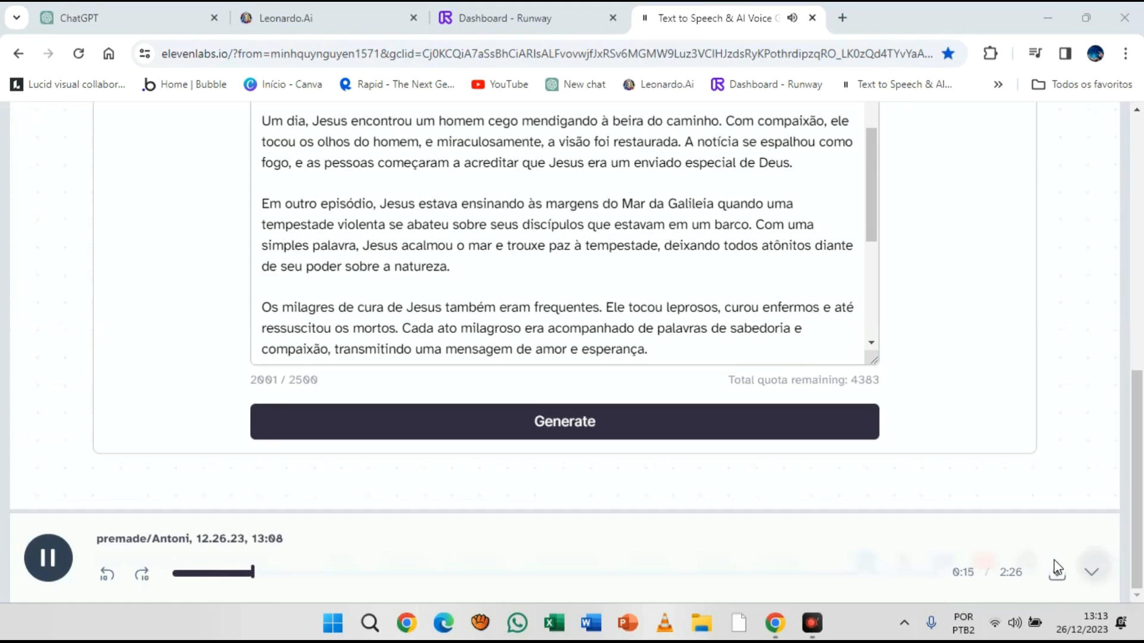
left_click(40, 572)
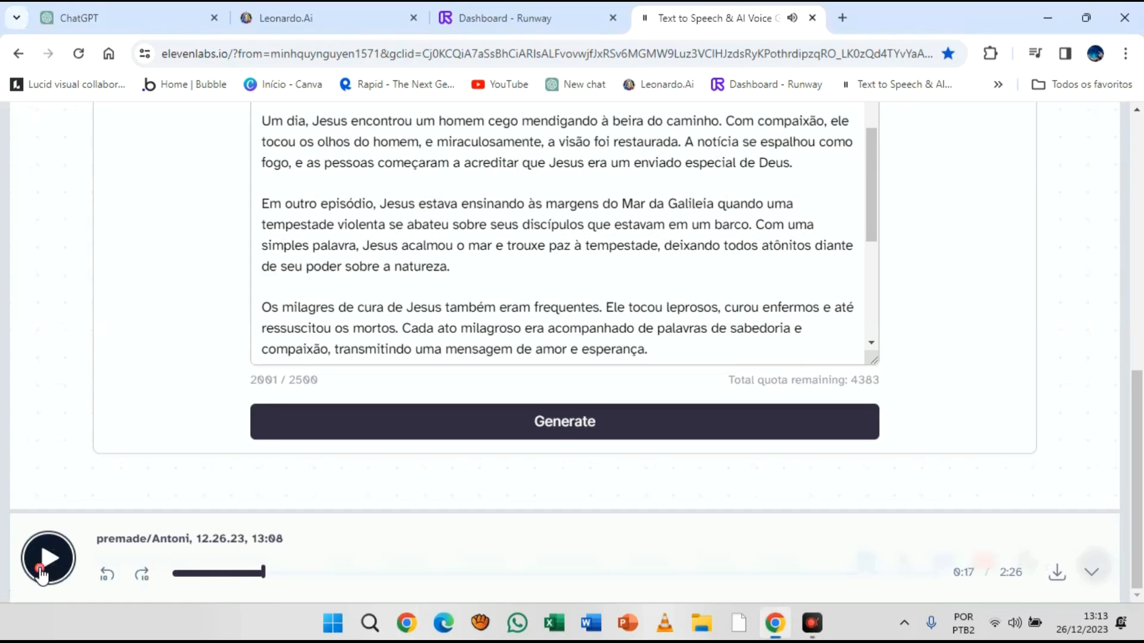
left_click(1057, 576)
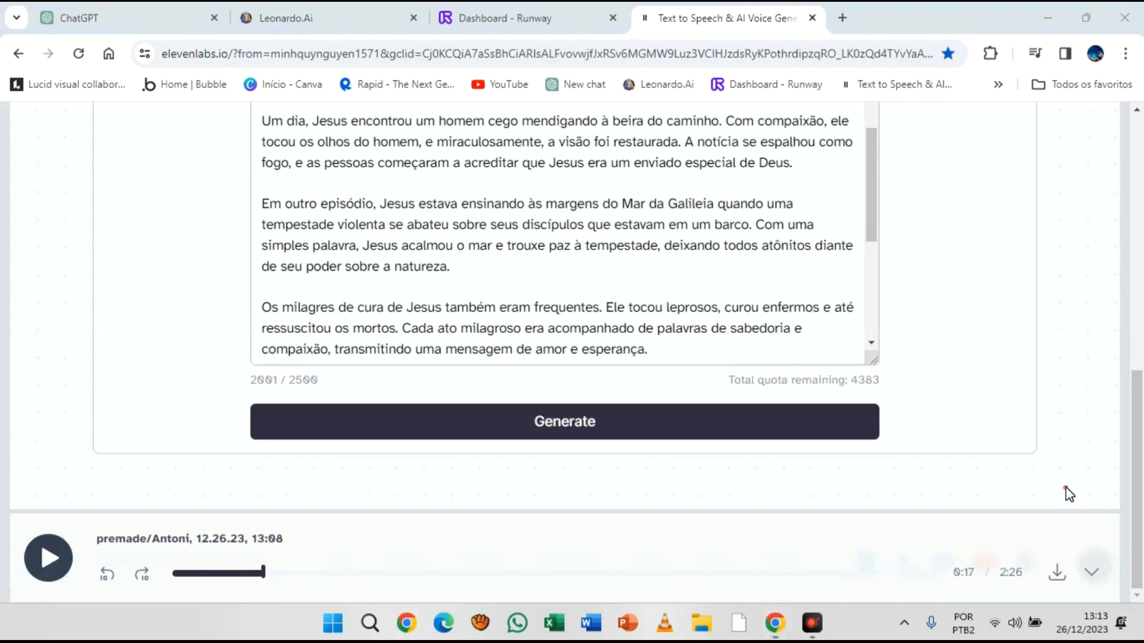
left_click(1057, 575)
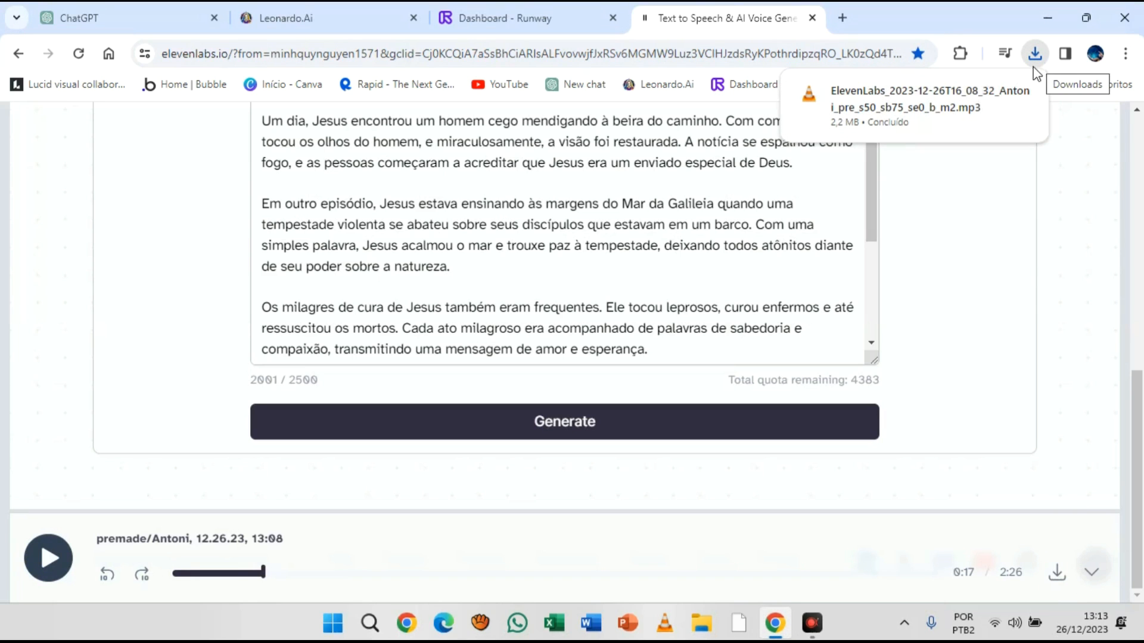
Play the downloaded ElevenLabs MP3 narration in VLC to check it, and close the player.
mouse_move(951, 105)
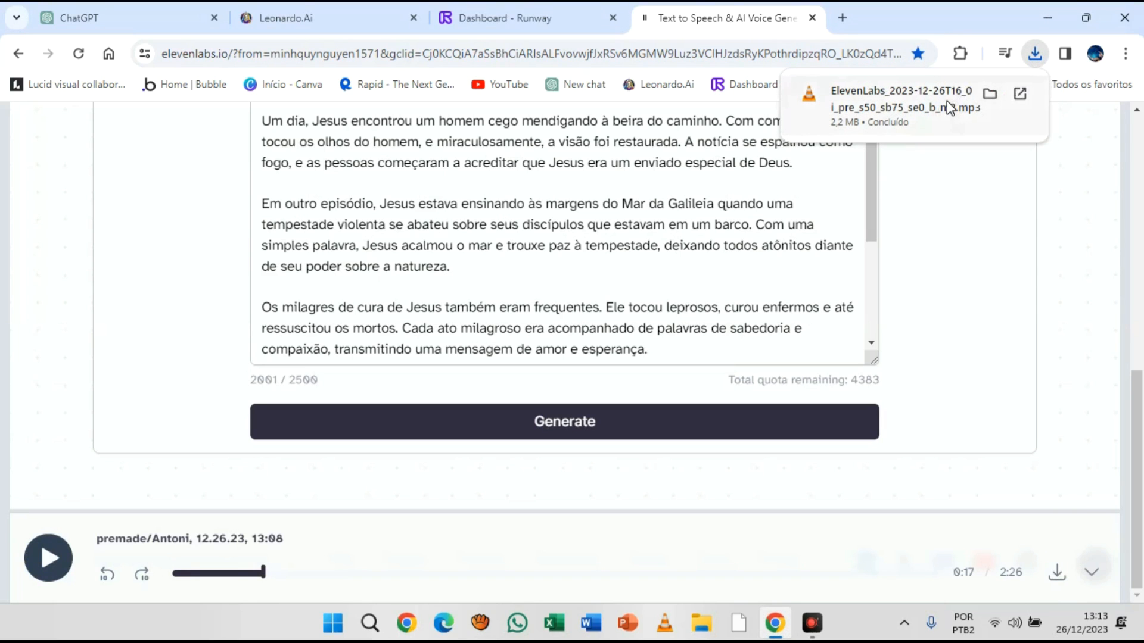
left_click(1017, 94)
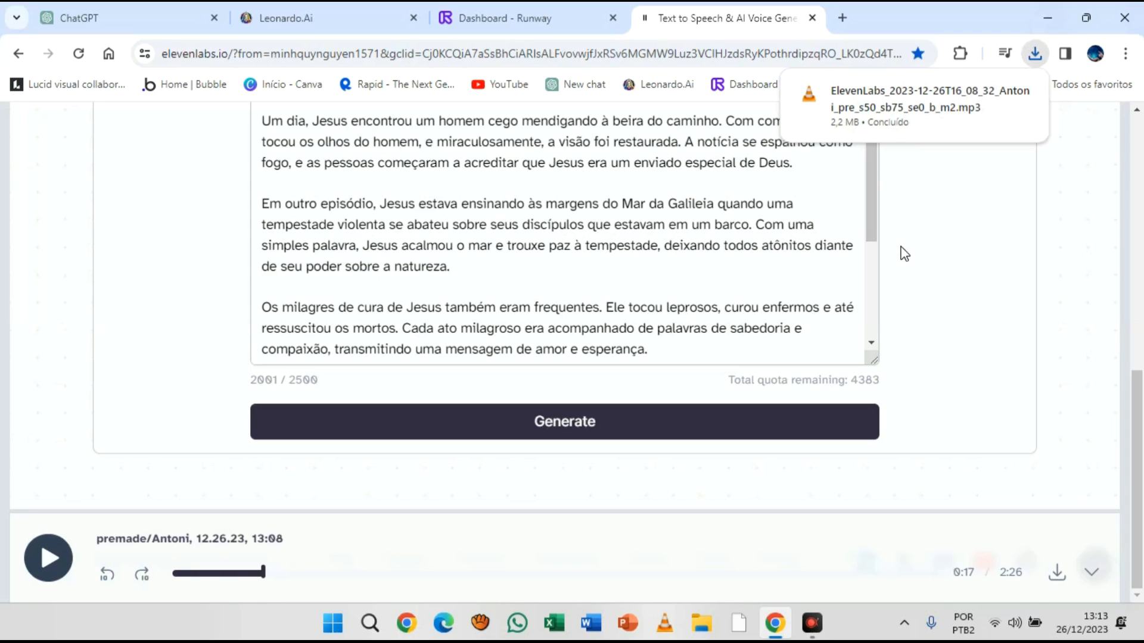
left_click(936, 114)
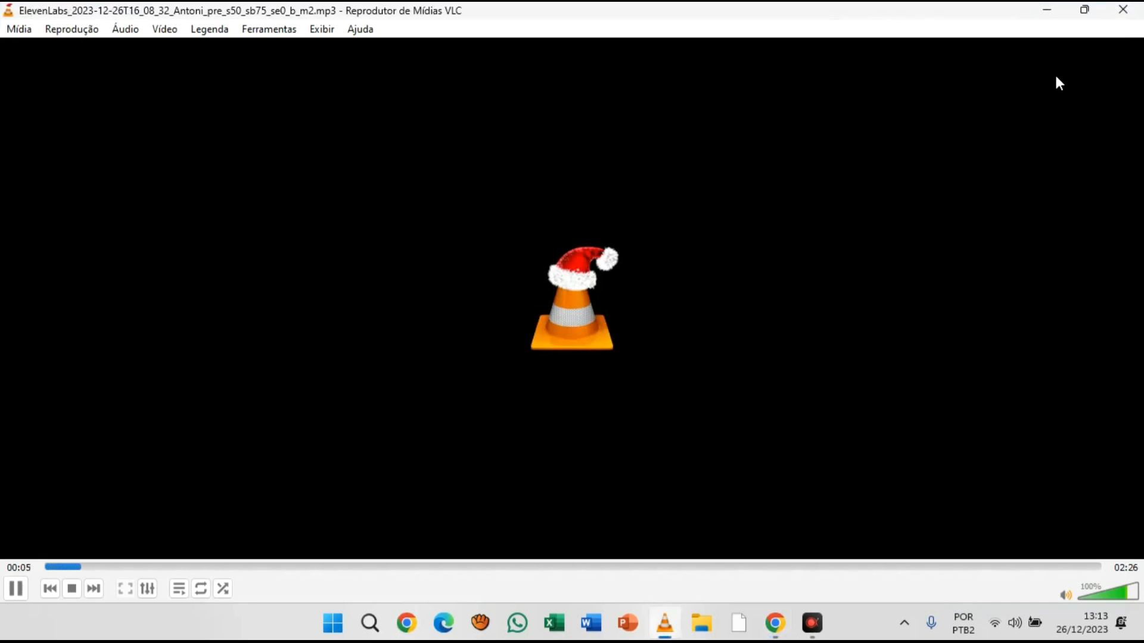
left_click(1123, 10)
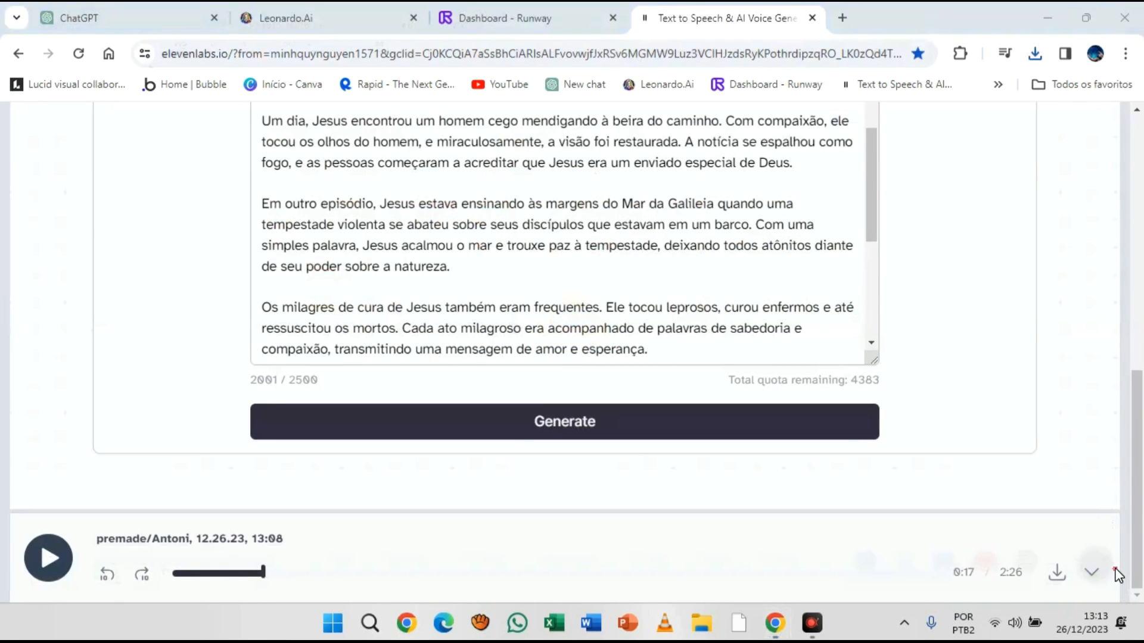
Switch to Leonardo.Ai, sign in with the Google account, and open Image Generation.
left_click(333, 19)
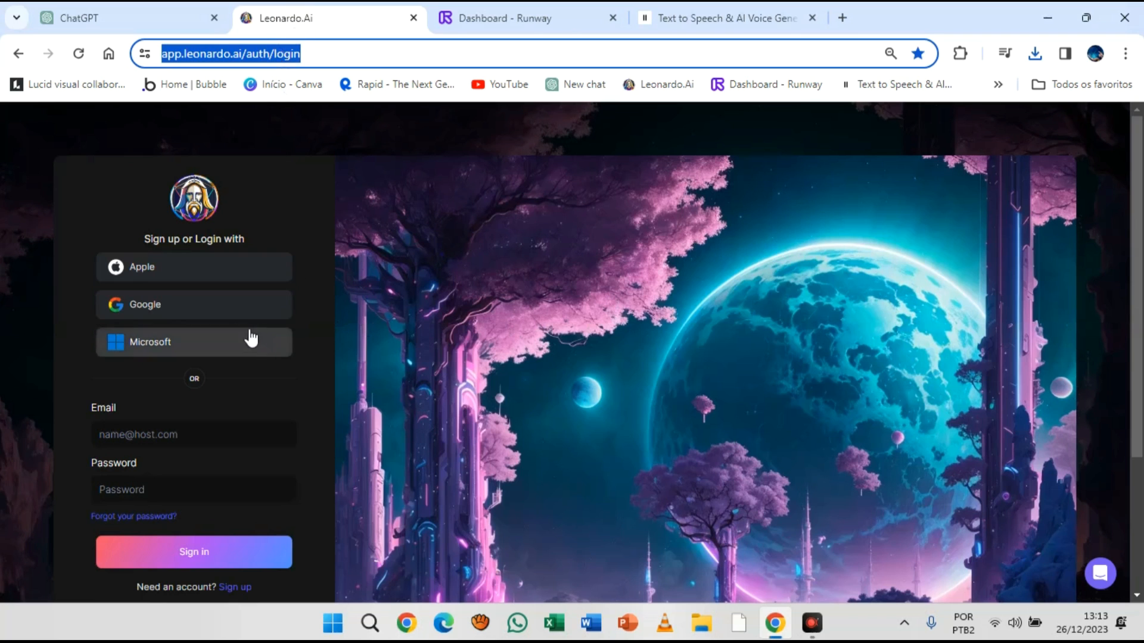
left_click(172, 303)
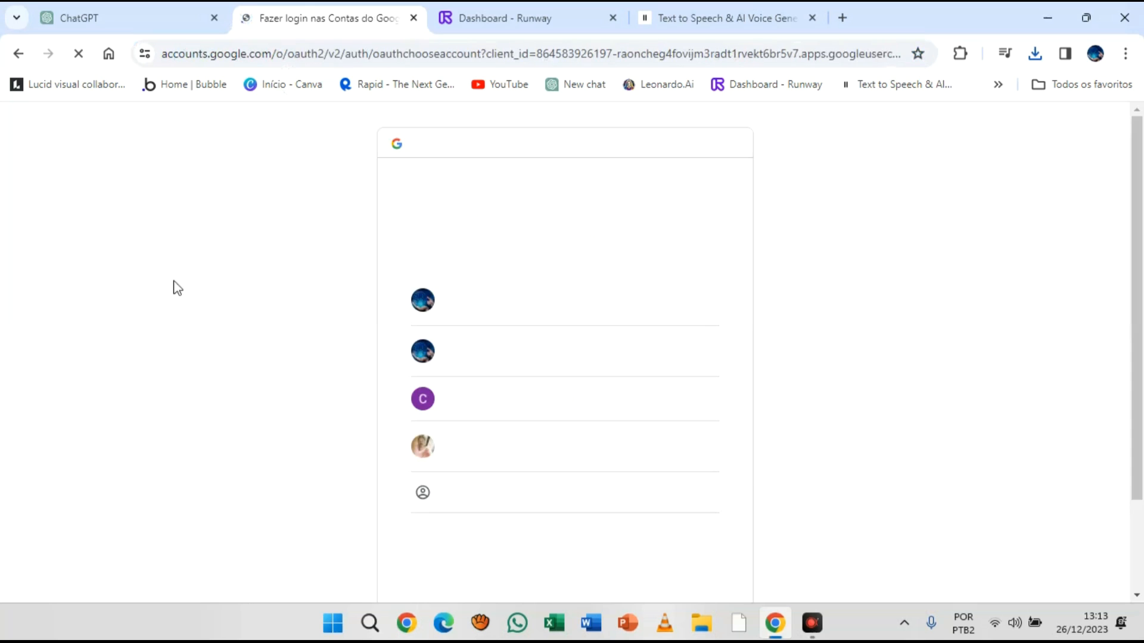
left_click(500, 356)
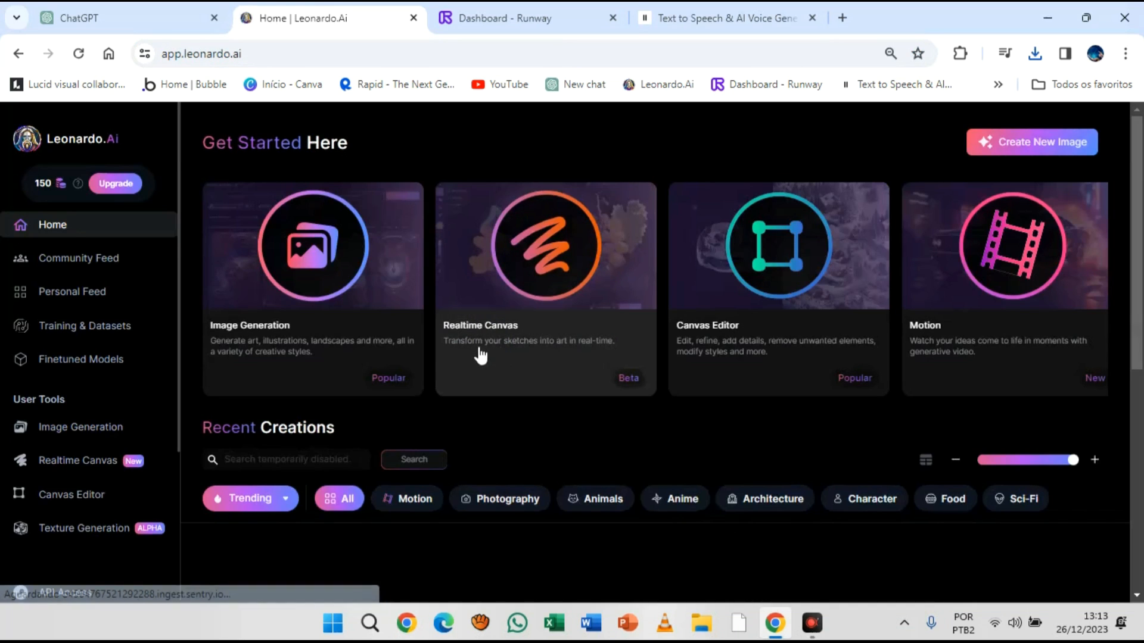
left_click(238, 309)
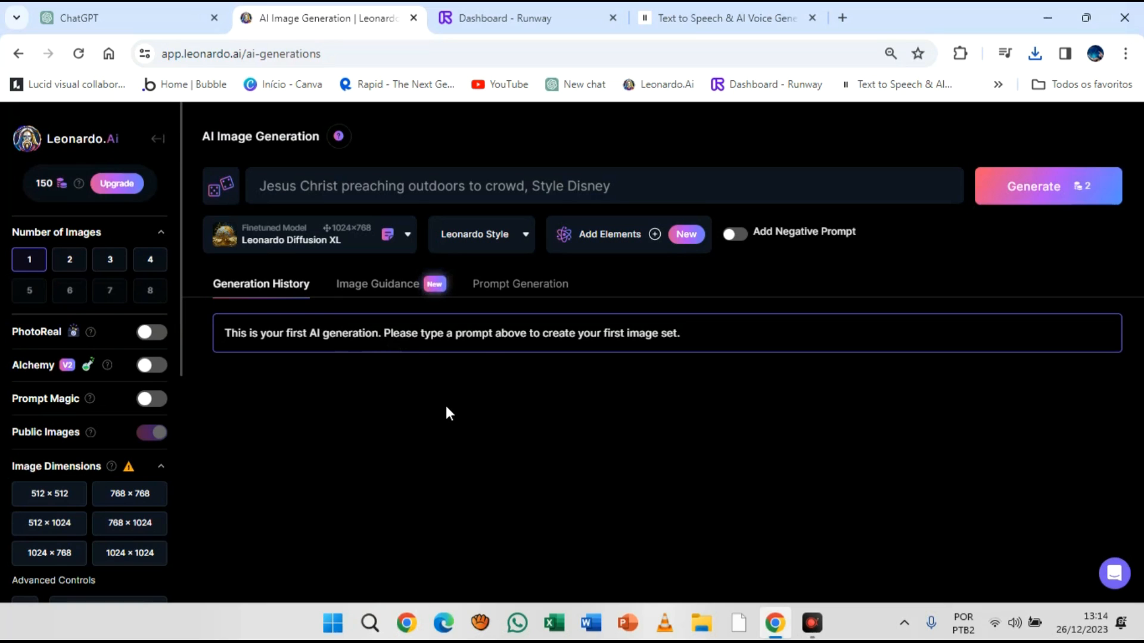
left_click(635, 193)
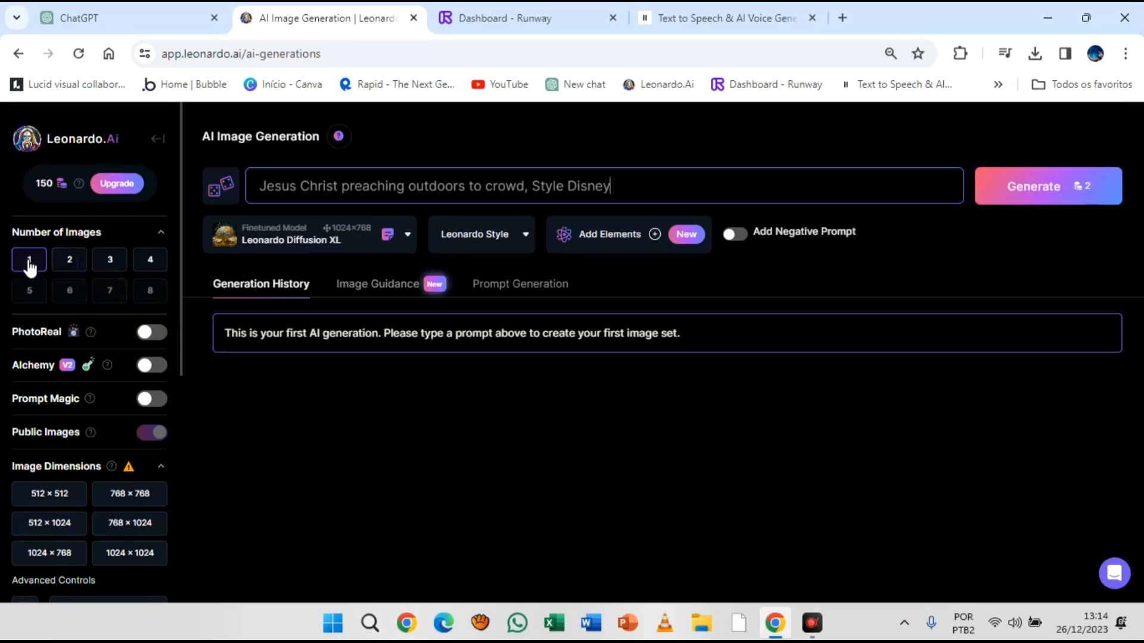
left_click(89, 261)
left_click(146, 262)
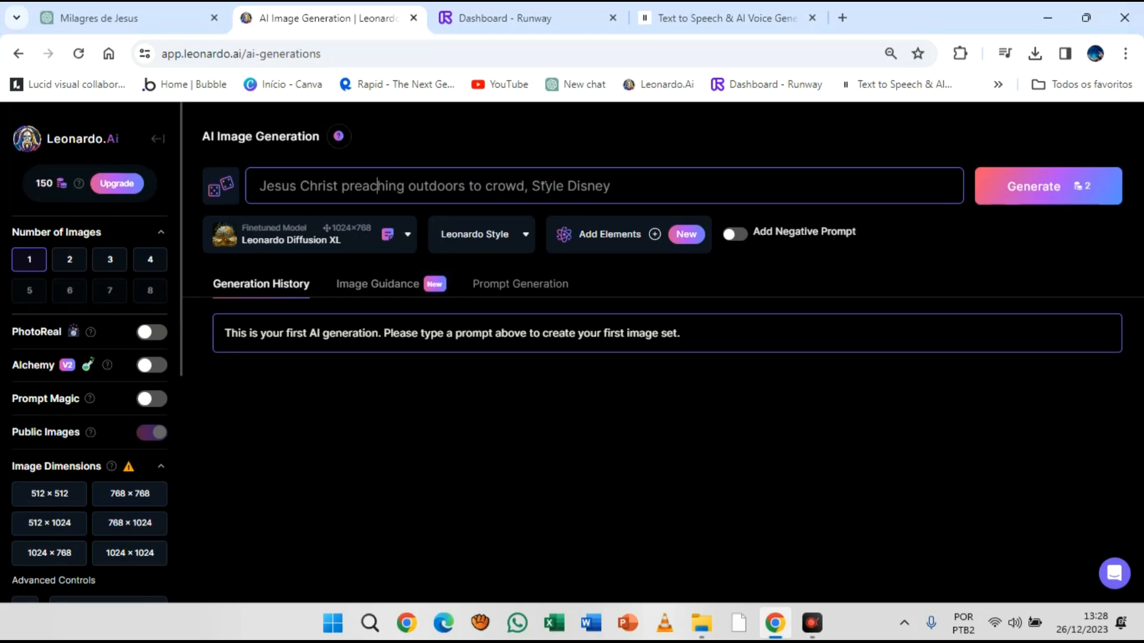
Clear the existing text about Jesus Christ preaching outdoors from the image generation prompt.
left_click(542, 186)
left_click(617, 187)
key("BackSpace")
key("BackSpace")
key("BackSpace")
key("BackSpace")
key("BackSpace")
key("BackSpace")
key("BackSpace")
key("BackSpace")
key("BackSpace")
key("BackSpace")
key("BackSpace")
key("BackSpace")
key("BackSpace")
key("BackSpace")
key("BackSpace")
key("BackSpace")
key("BackSpace")
key("BackSpace")
key("BackSpace")
key("BackSpace")
key("BackSpace")
key("BackSpace")
key("BackSpace")
key("BackSpace")
key("BackSpace")
key("BackSpace")
key("BackSpace")
key("BackSpace")
key("BackSpace")
key("BackSpace")
key("BackSpace")
key("BackSpace")
key("BackSpace")
key("BackSpace")
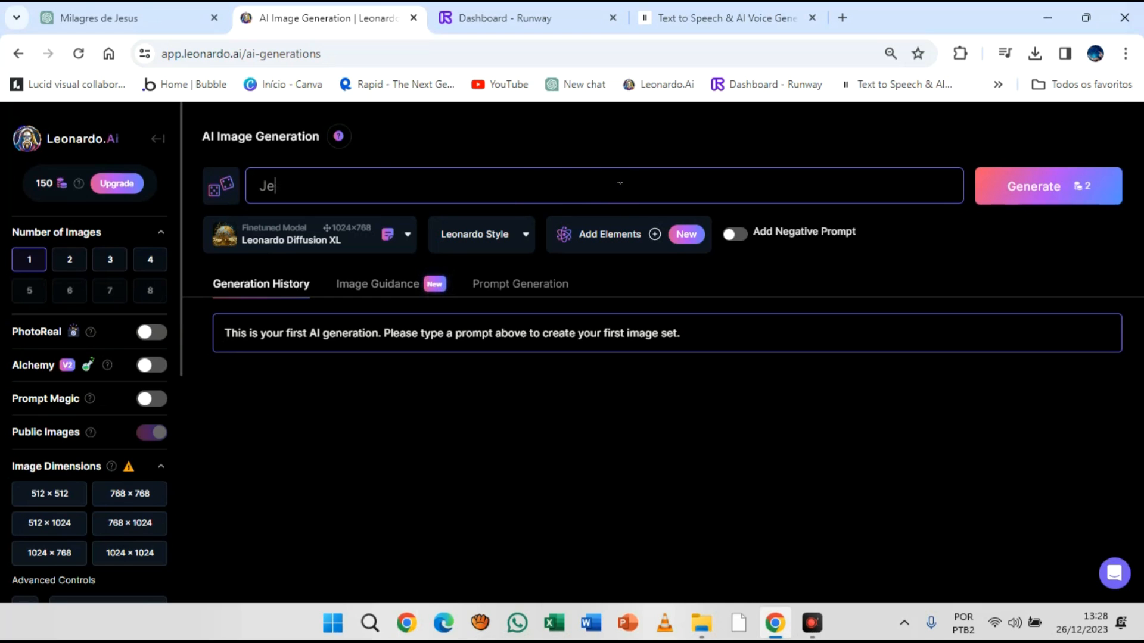
left_click(612, 188)
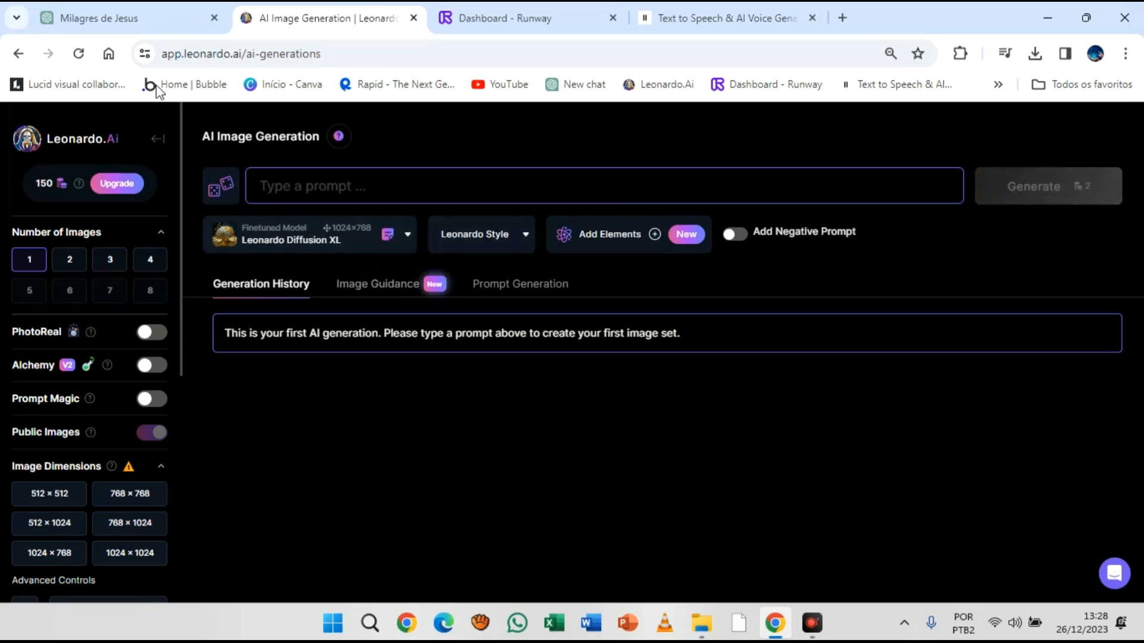
Switch to ChatGPT, replace the draft message with "me dê ideias de imagens que ilustre esta história", and send it.
left_click(155, 20)
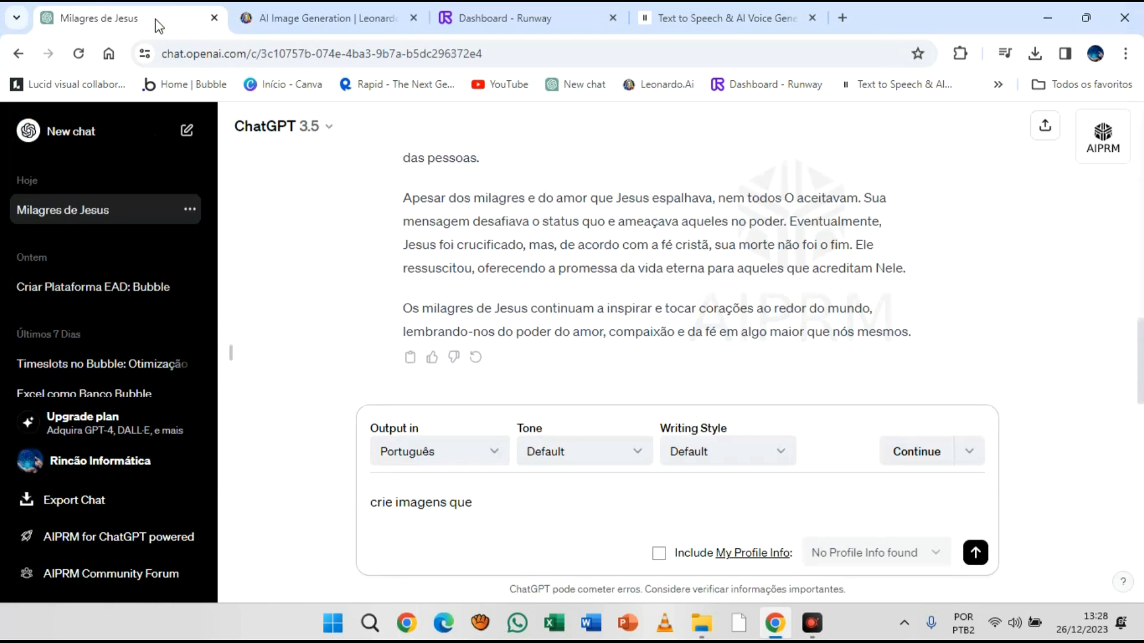
left_click_drag(507, 507, 339, 505)
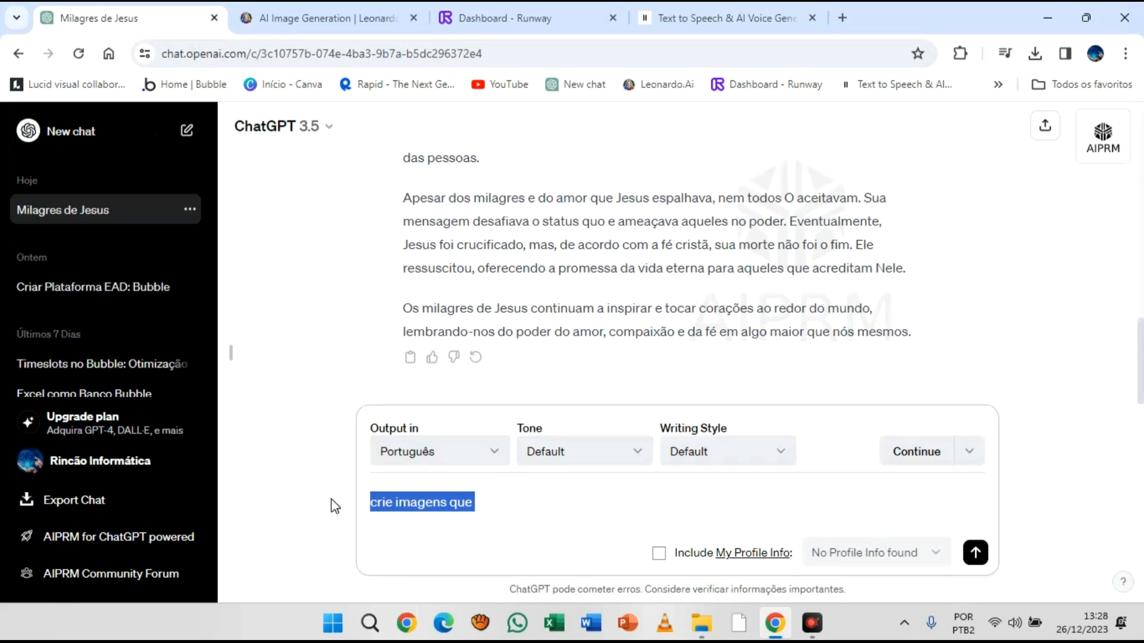
type("me dê ideias d")
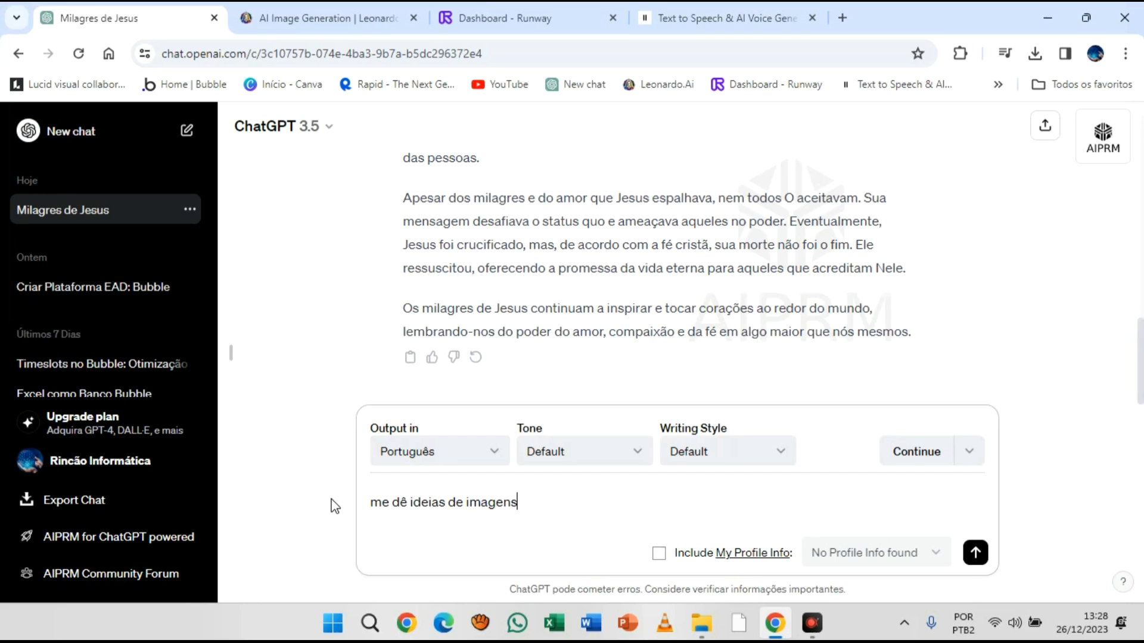
type("e imagens que ilustre esta histpor")
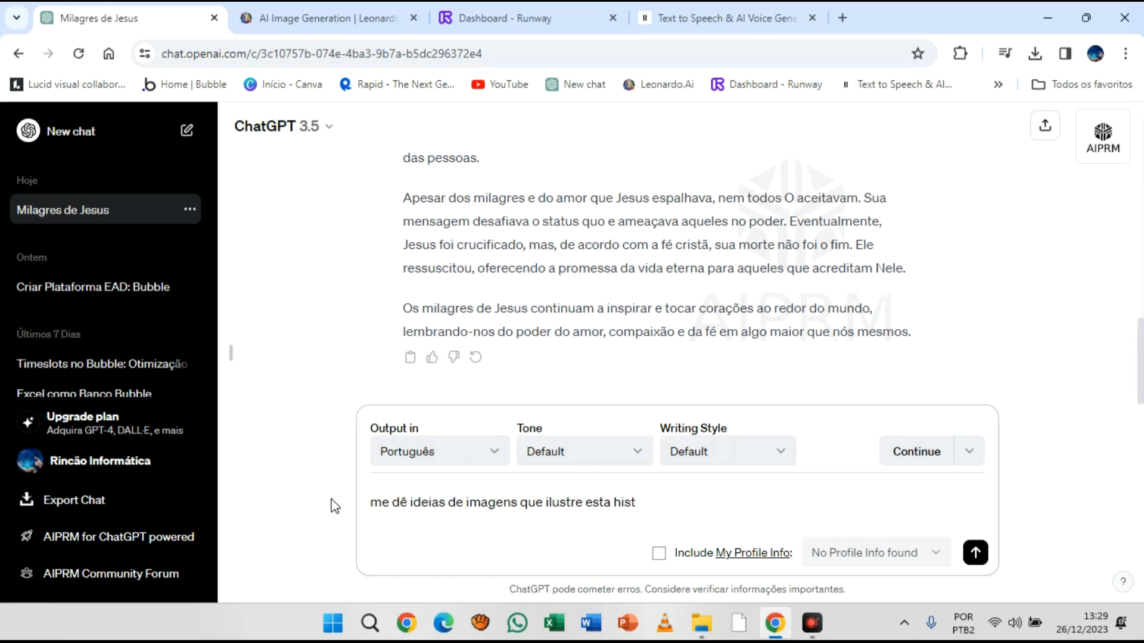
key("Return")
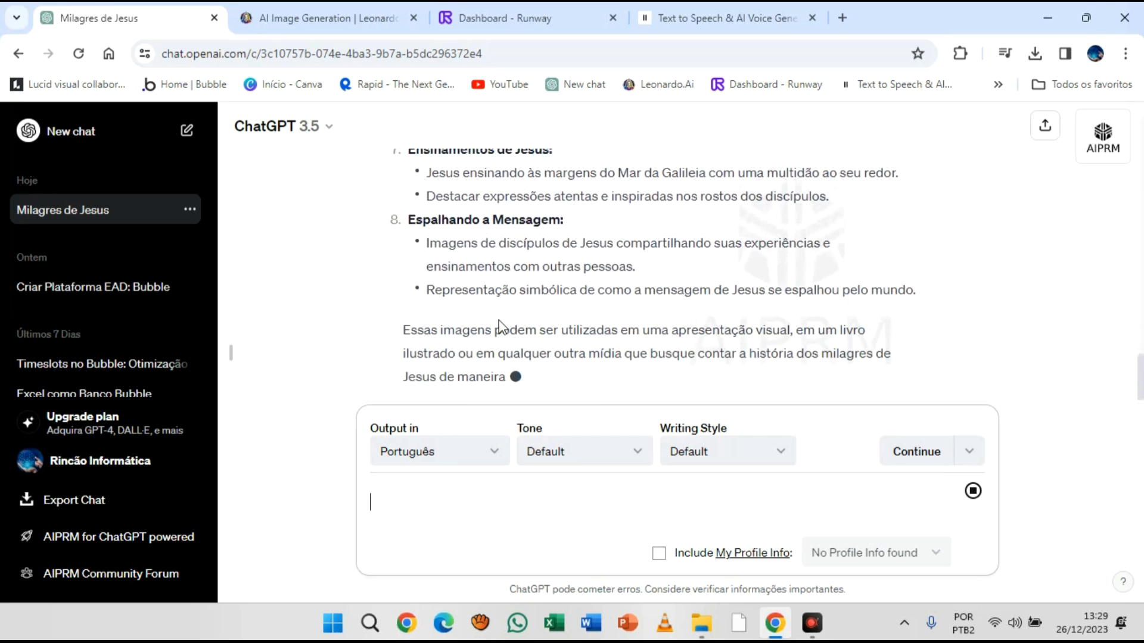
Read through ChatGPT's image ideas for illustrating the story, from the wedding at Cana to spreading the message.
scroll(483, 271, "up", 15)
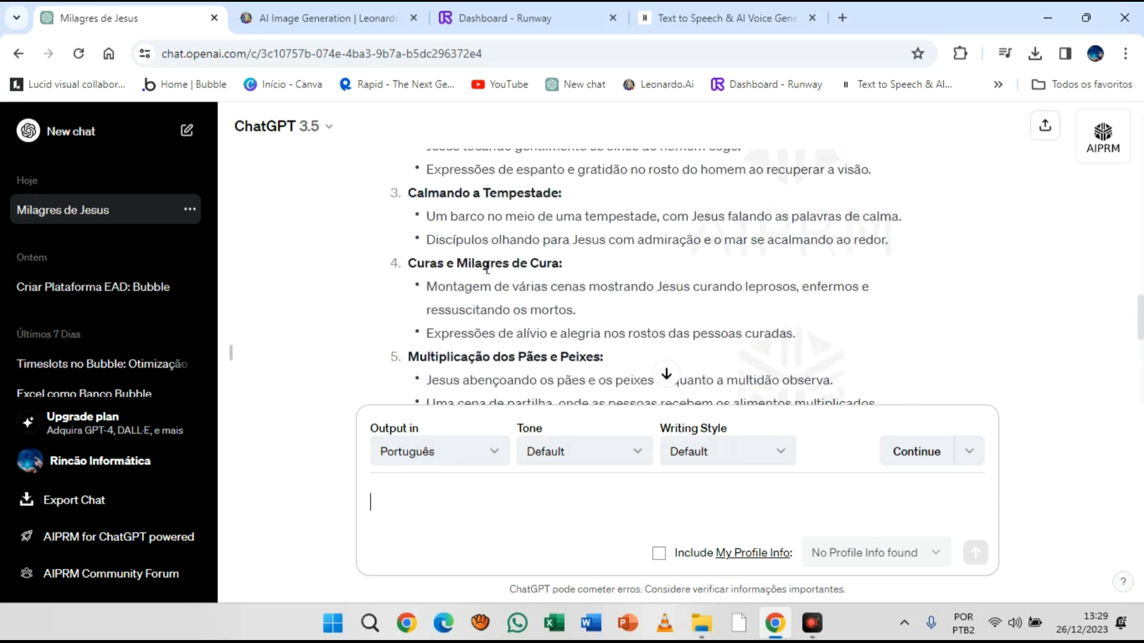
scroll(487, 277, "down", 3)
scroll(484, 276, "up", 3)
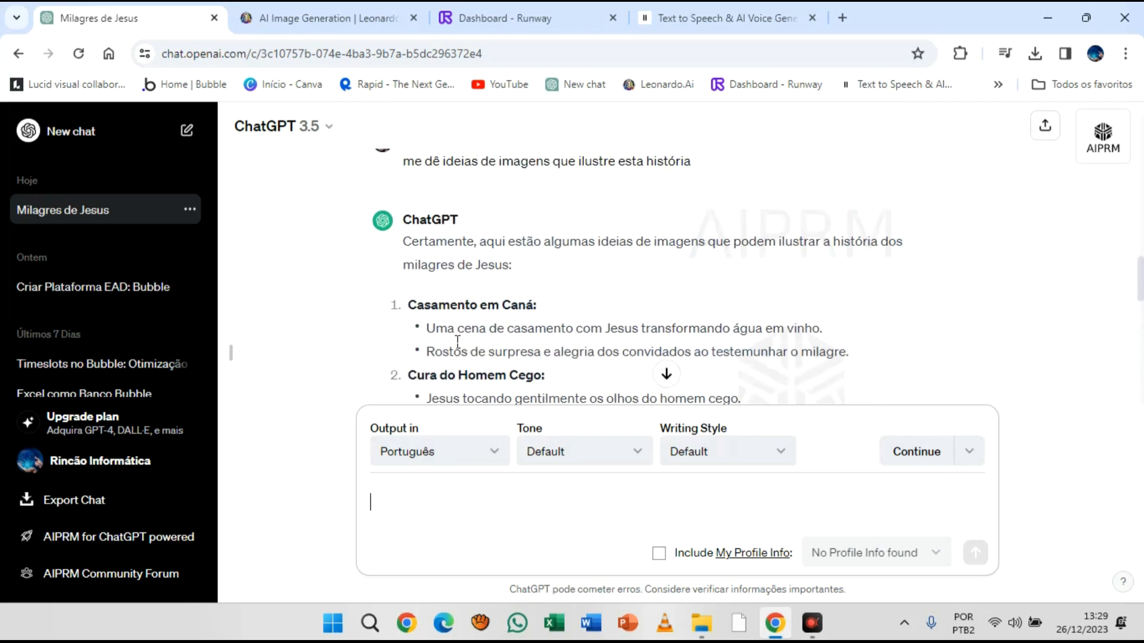
scroll(458, 342, "down", 2)
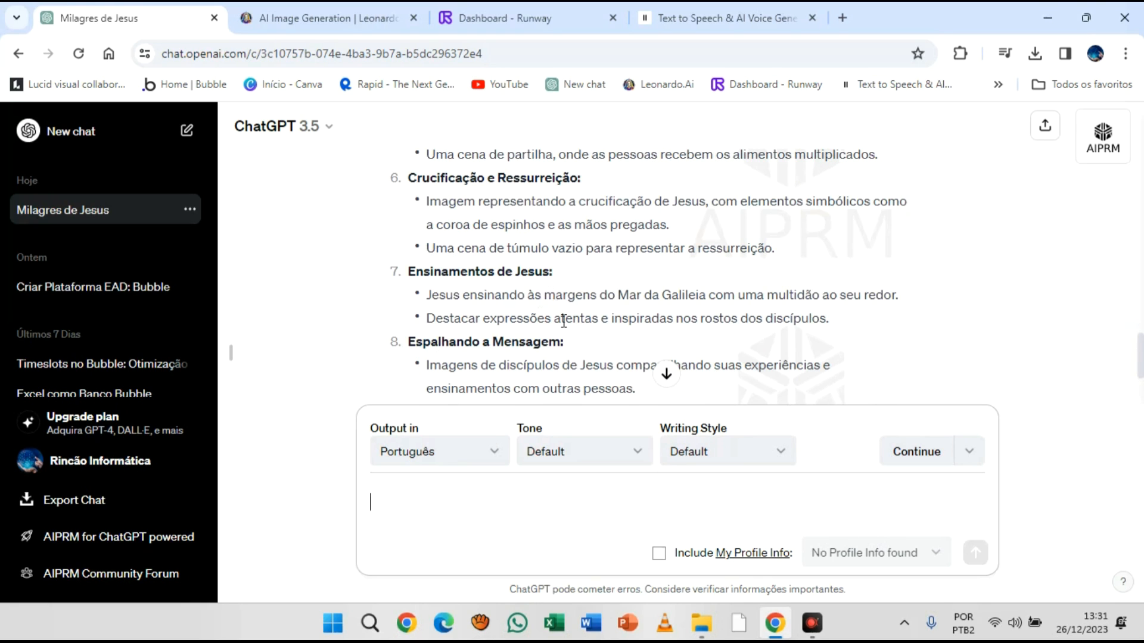
scroll(494, 250, "up", 10)
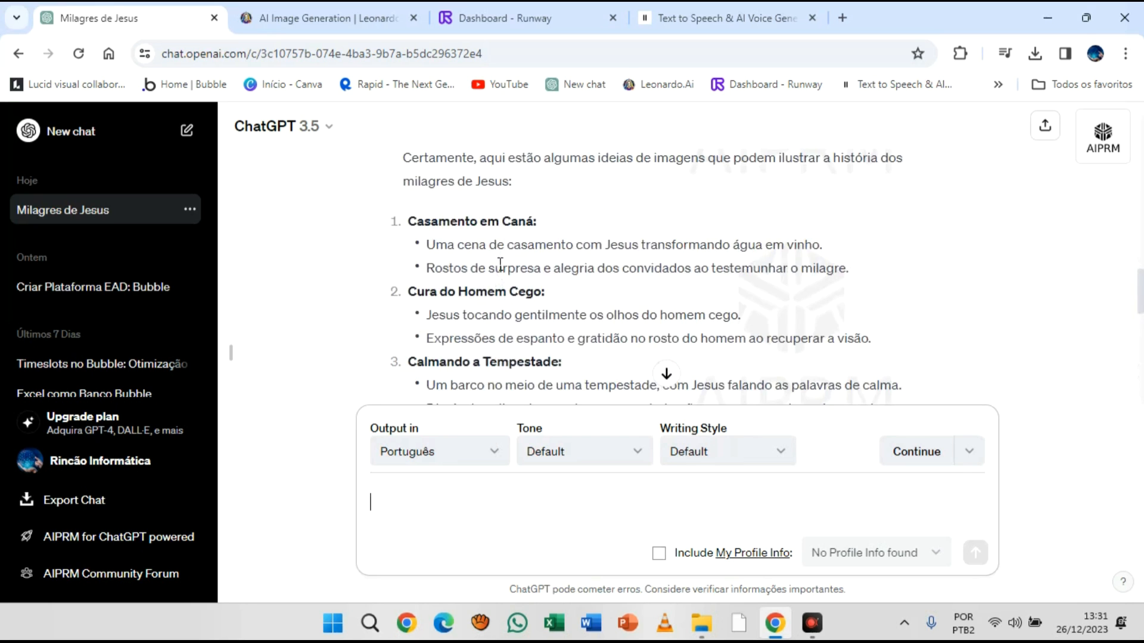
scroll(500, 273, "down", 10)
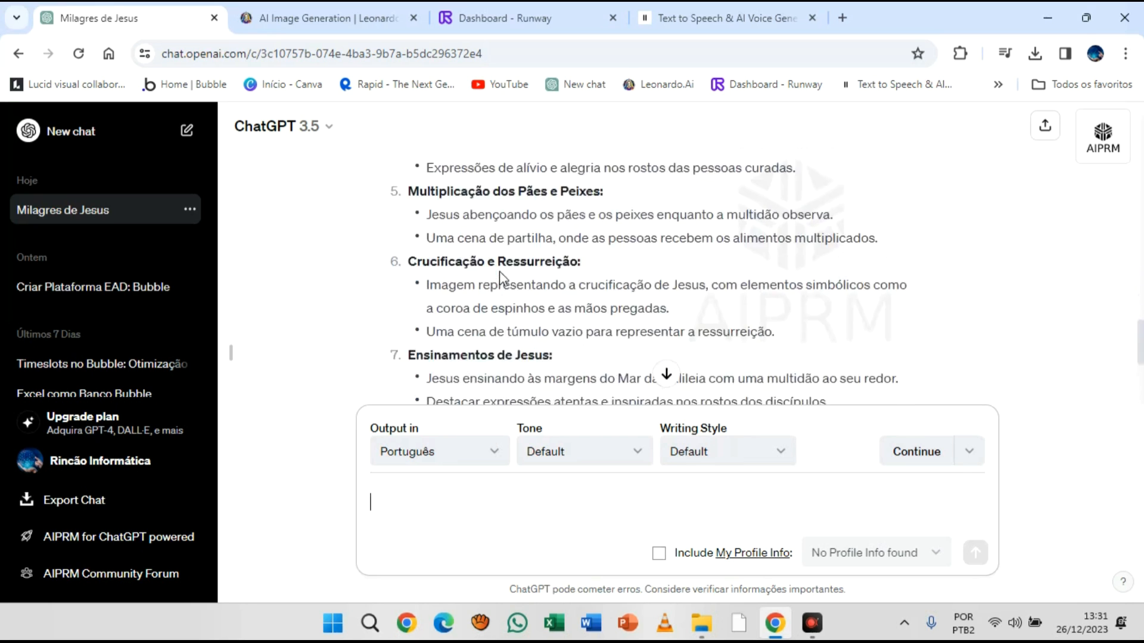
scroll(499, 272, "up", 5)
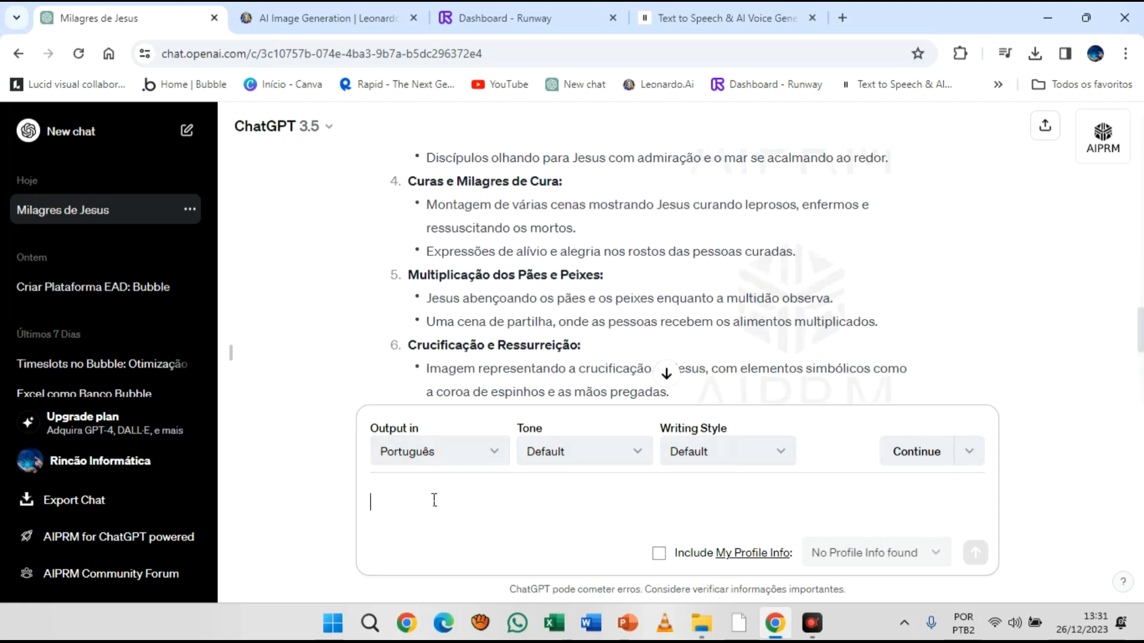
scroll(588, 295, "up", 7)
scroll(585, 297, "down", 4)
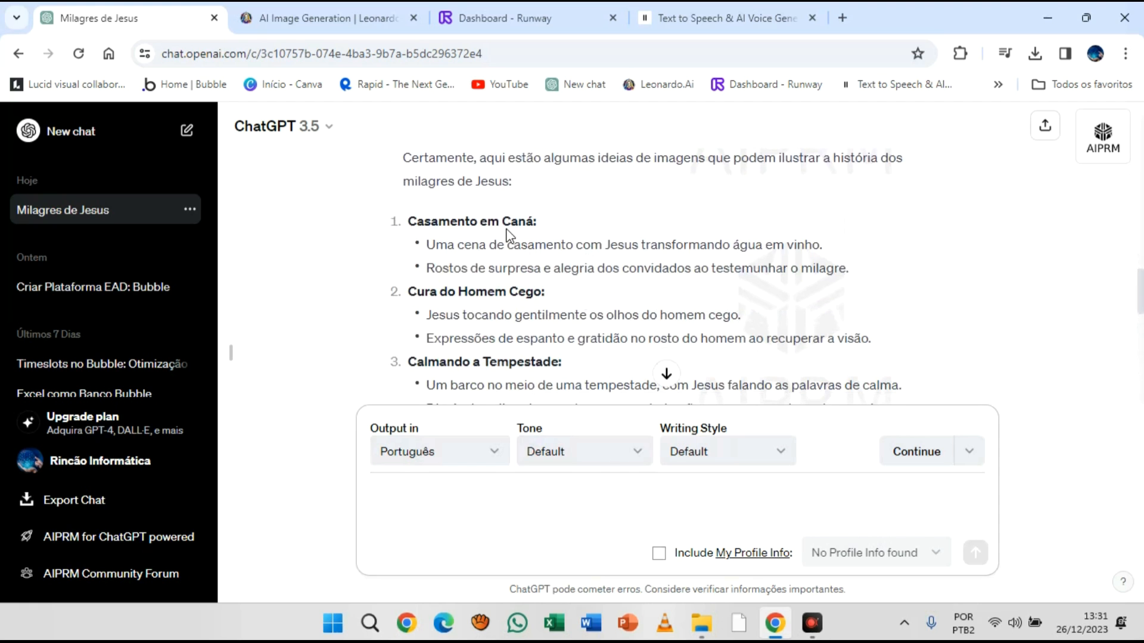
Send the message "crie o prompt de comando em inglês, para um desenho estilo disney, 3D do milagre de jesus que trasnformou agua em vinho".
left_click(424, 499)
type("crie u")
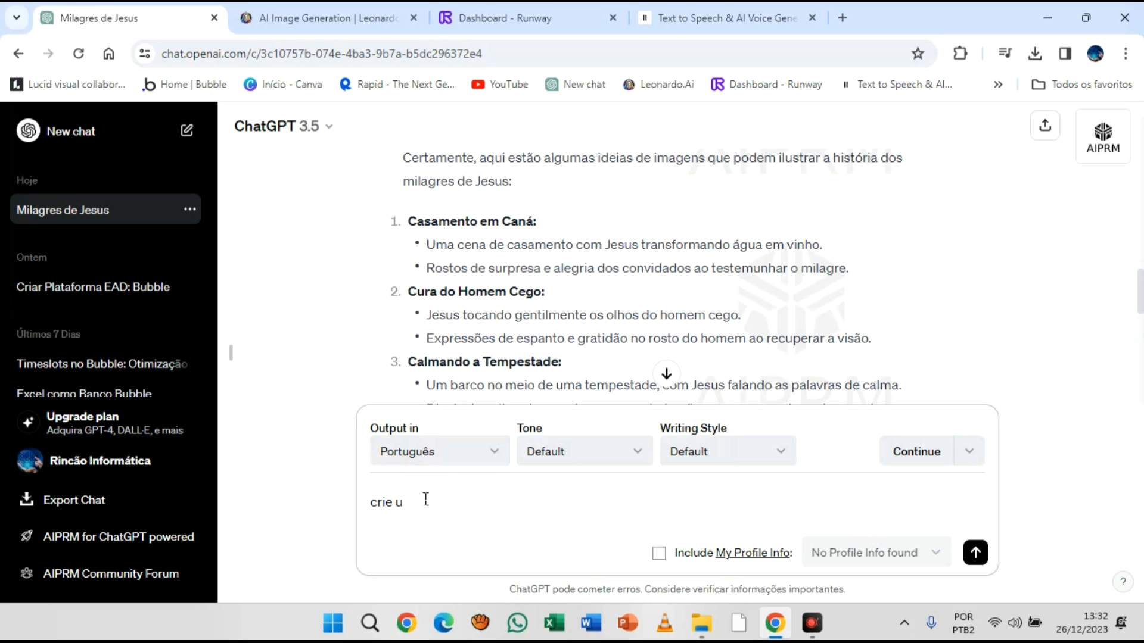
key("BackSpace")
type("o prompt de comando em ing^")
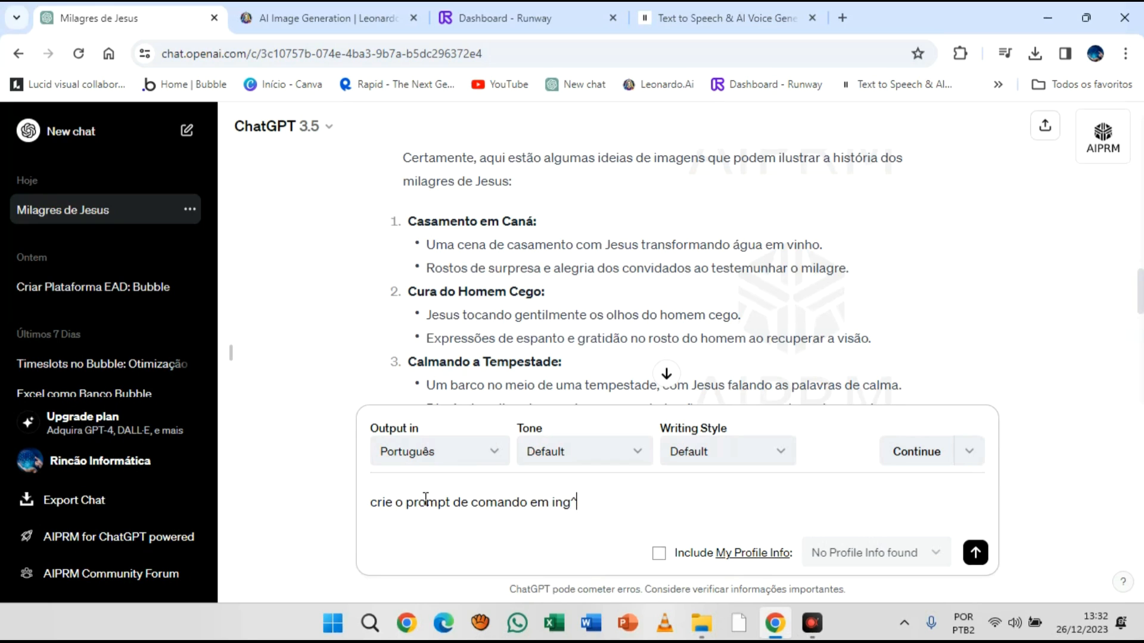
key("BackSpace")
type("lês, para um desenho estilo dy")
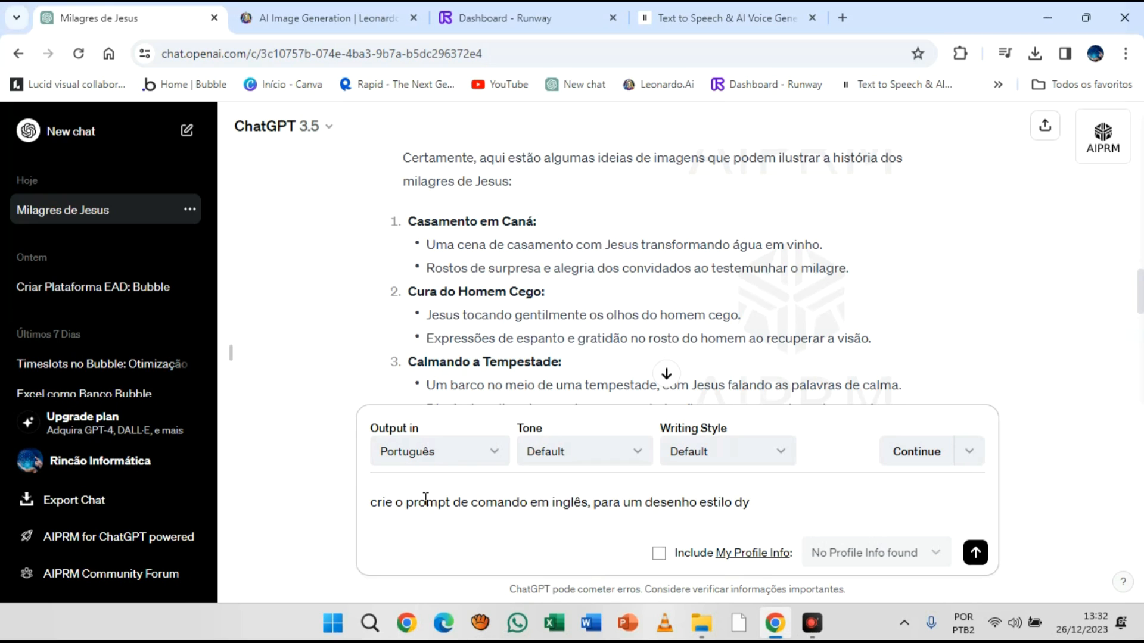
type("i")
type("milagre d")
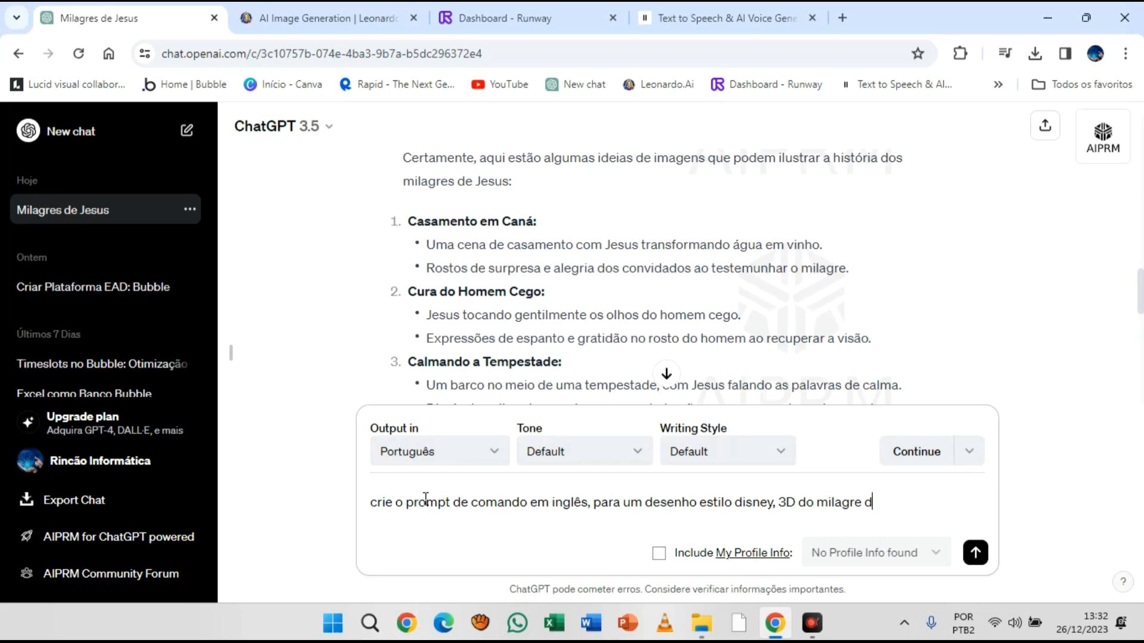
type("e jesus que trasnformou agua em vinho")
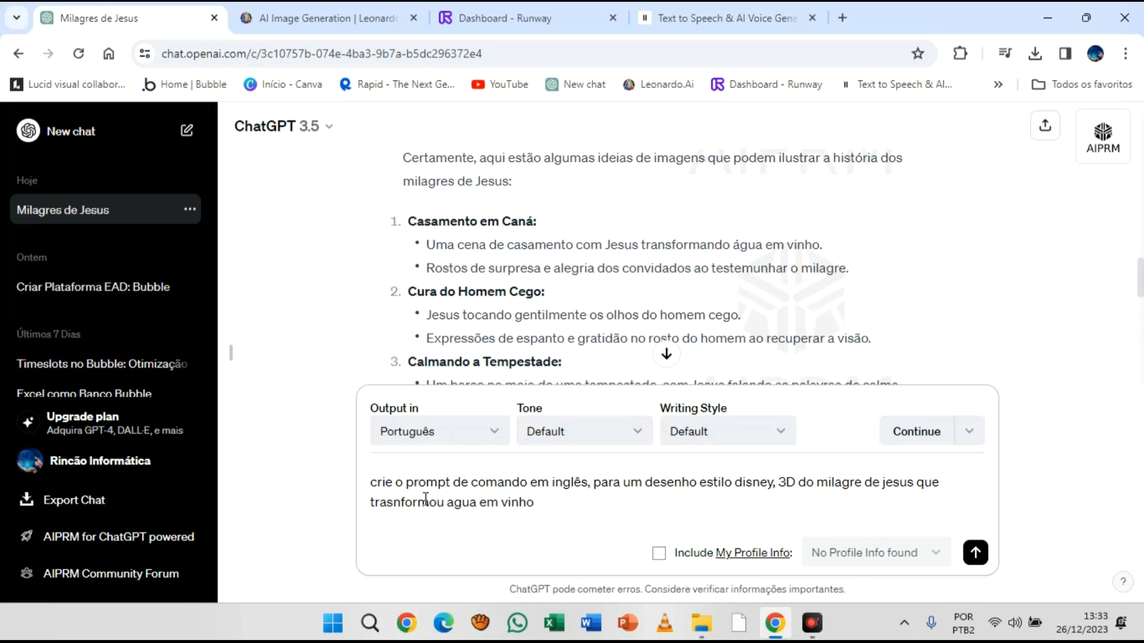
key("Return")
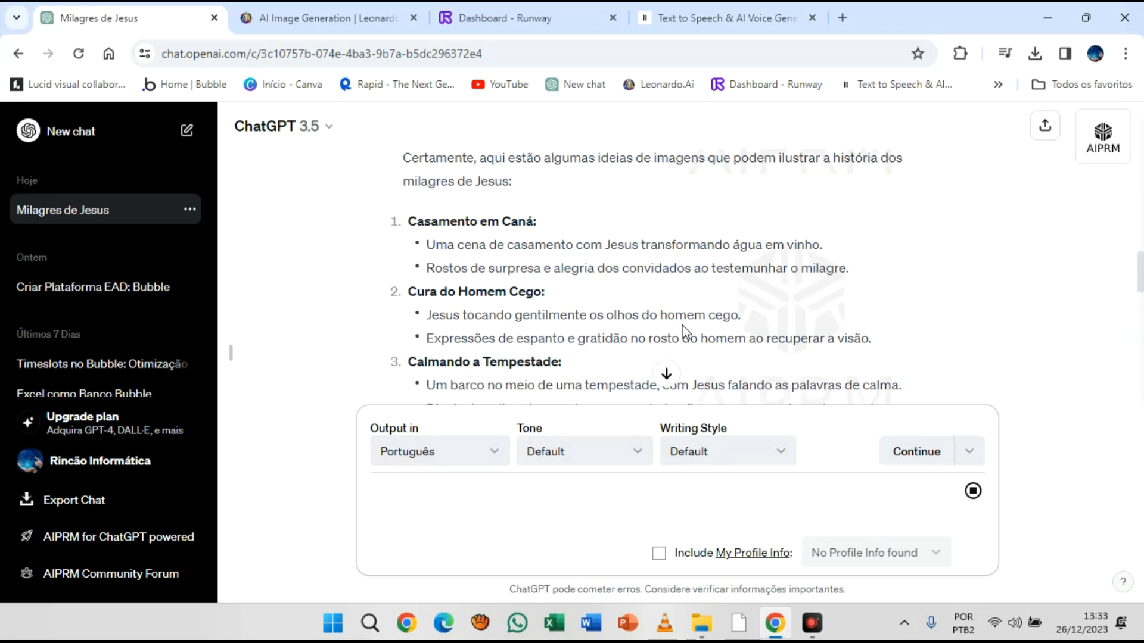
Copy the opening paragraph of ChatGPT's English prompt, from "Create a heartwarming Disney-style 3D animation" through "Follow these guidelines:".
scroll(751, 313, "down", 10)
scroll(763, 298, "down", 4)
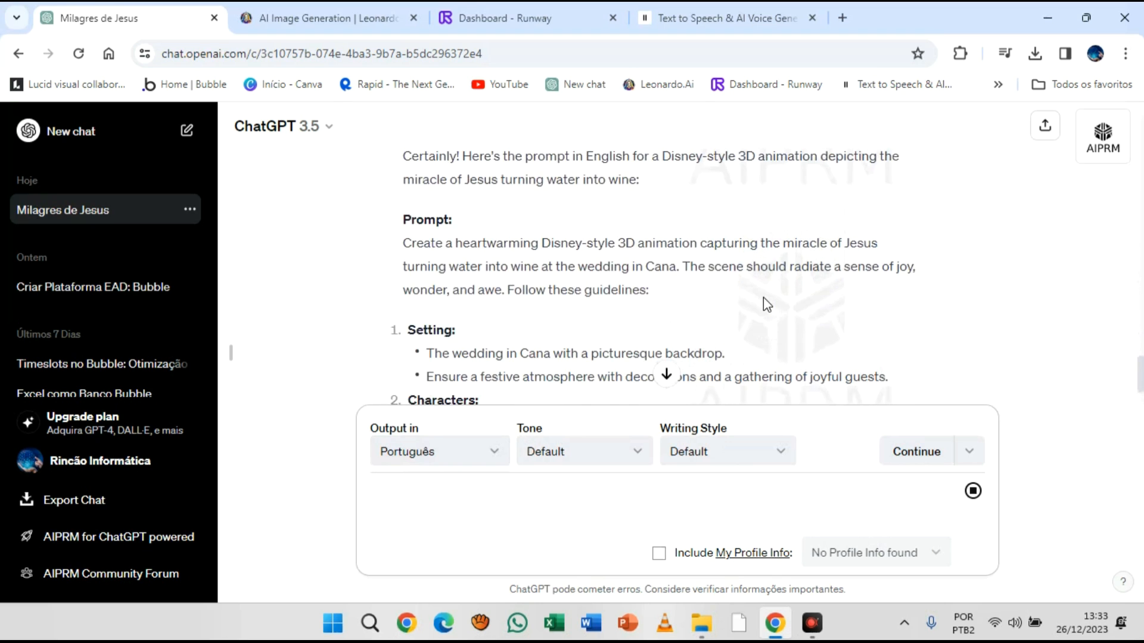
scroll(724, 285, "down", 1)
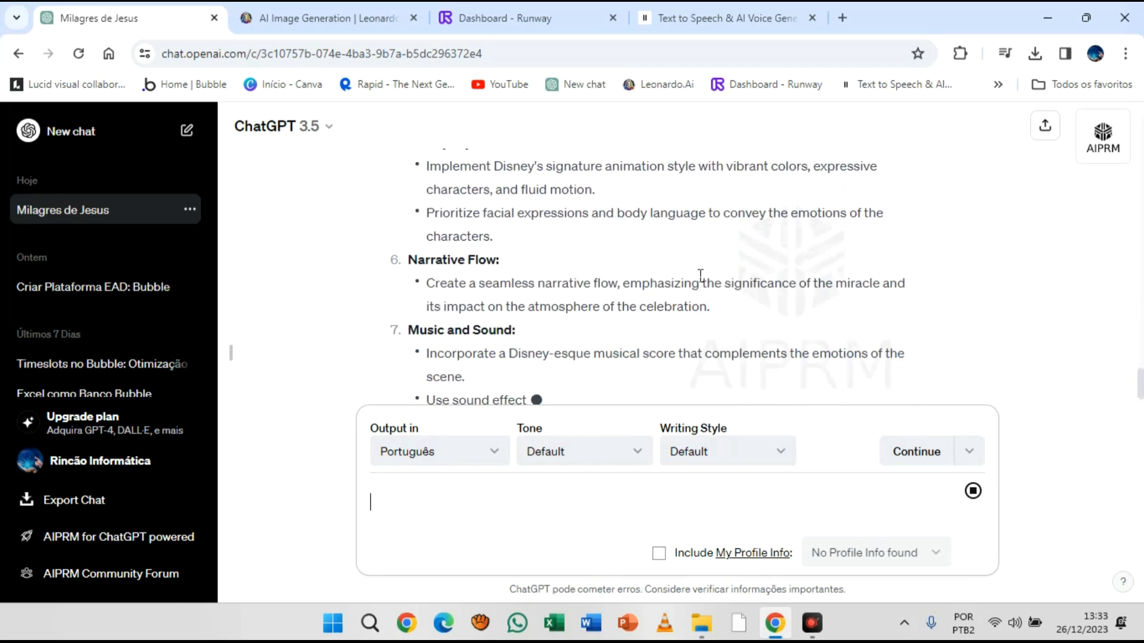
scroll(614, 283, "up", 3)
scroll(610, 283, "up", 10)
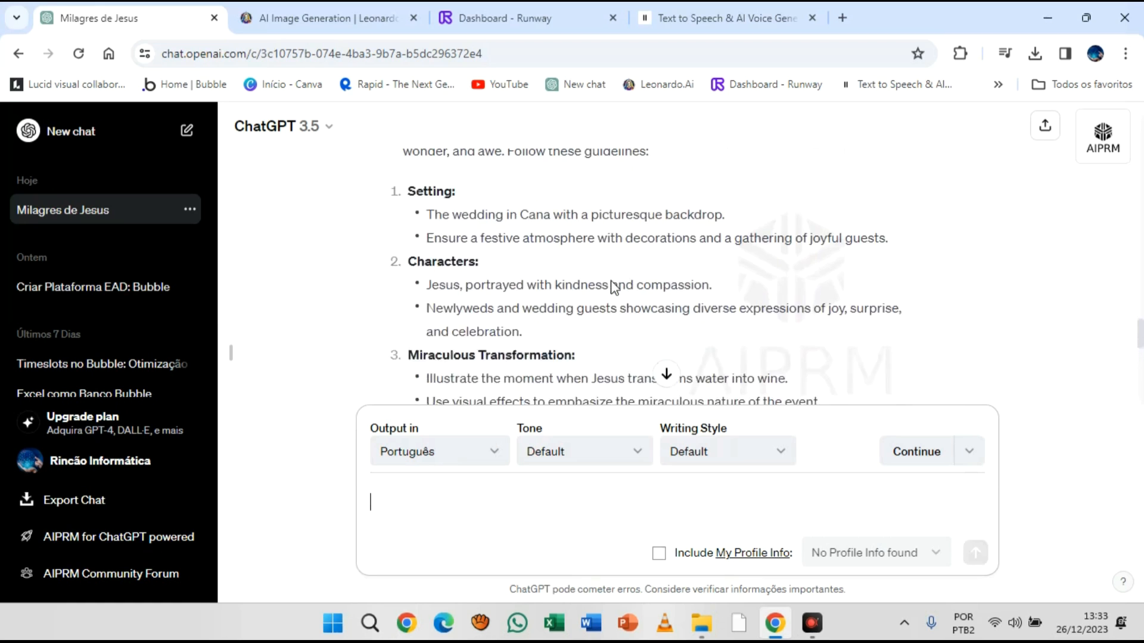
scroll(611, 286, "up", 1)
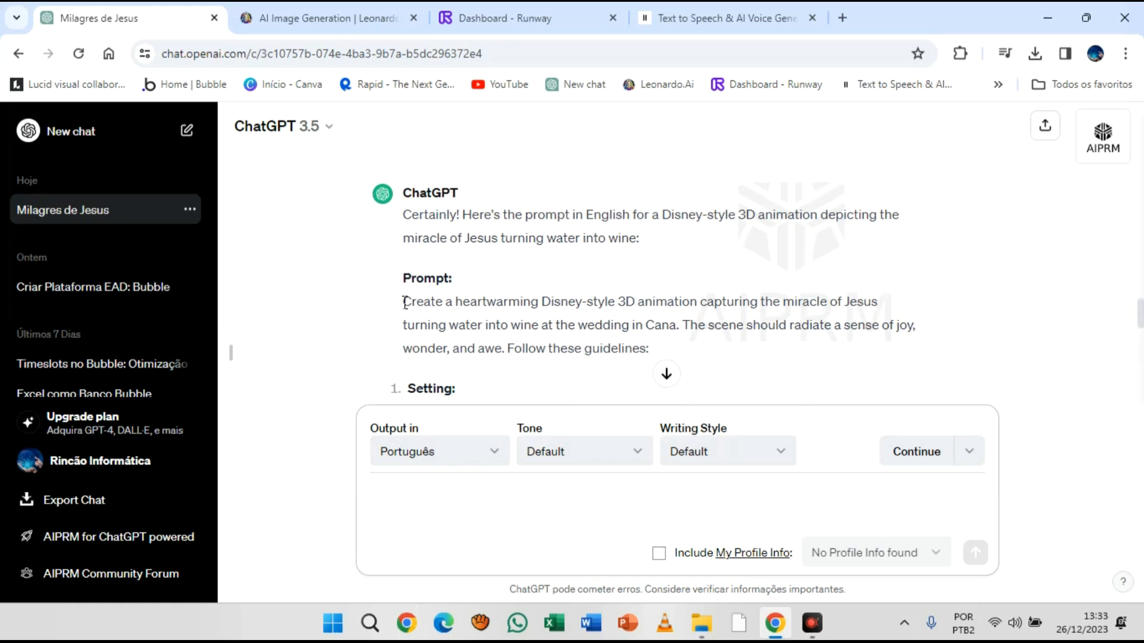
left_click_drag(408, 301, 672, 348)
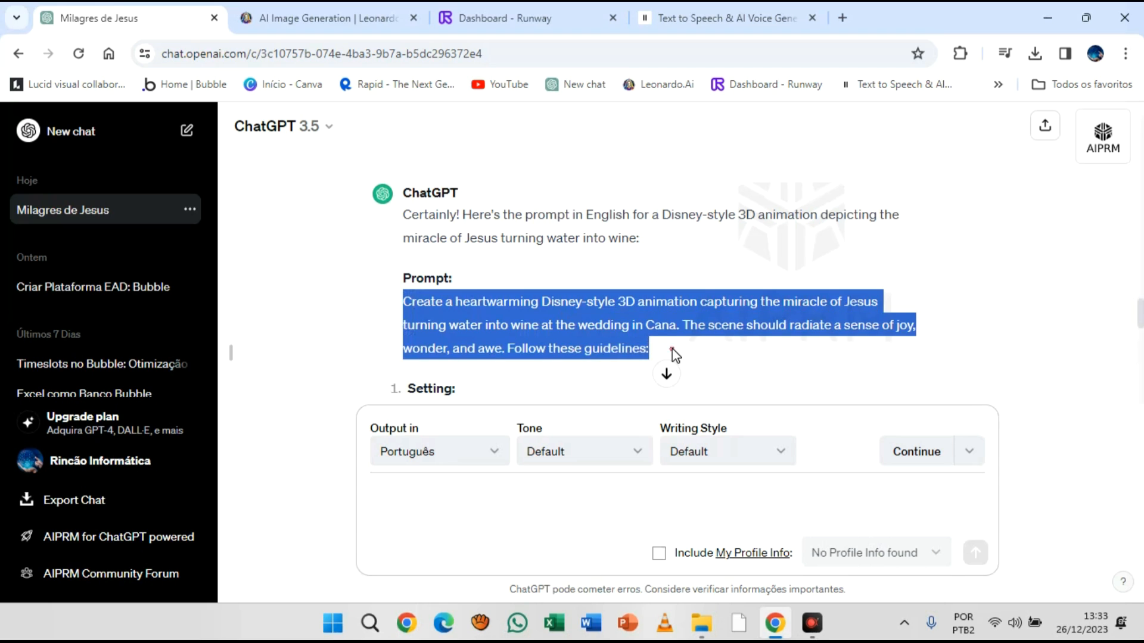
scroll(631, 364, "down", 1)
scroll(633, 368, "down", 1)
right_click(584, 237)
left_click(639, 258)
Switch to Leonardo.Ai, paste the copied water-into-wine paragraph as the image prompt, and generate one image from it.
left_click(331, 18)
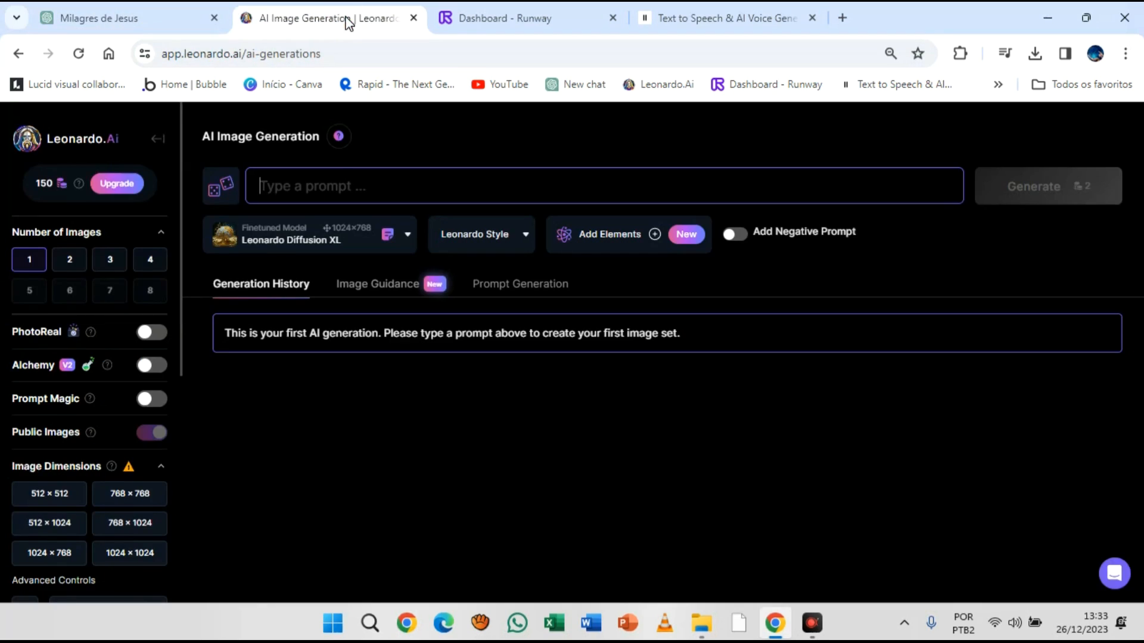
left_click(342, 180)
right_click(343, 182)
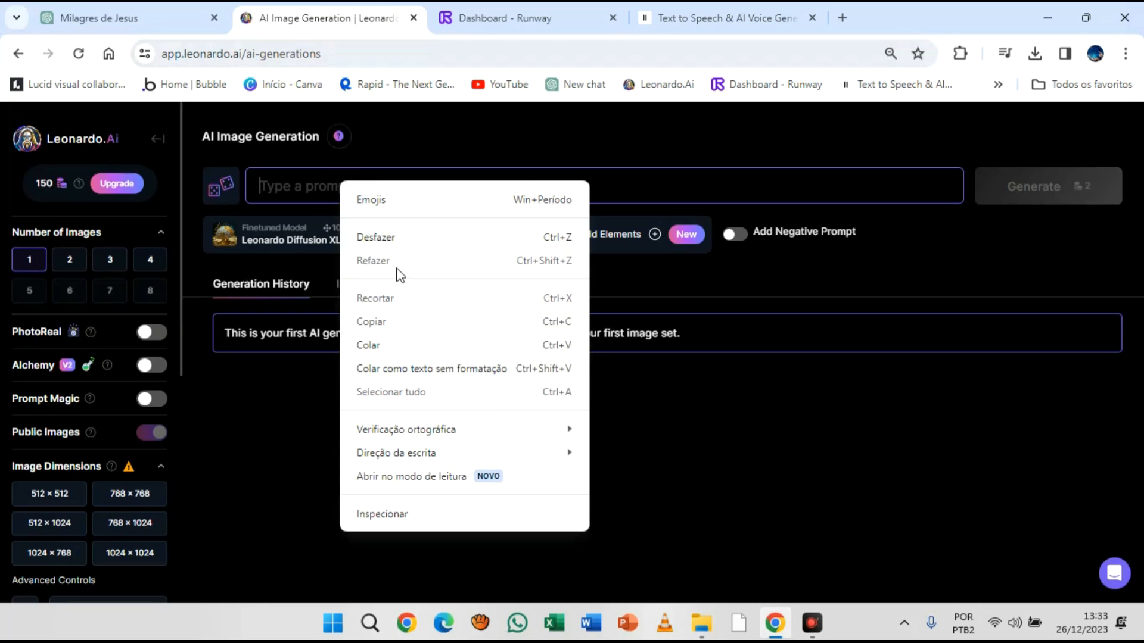
left_click(385, 345)
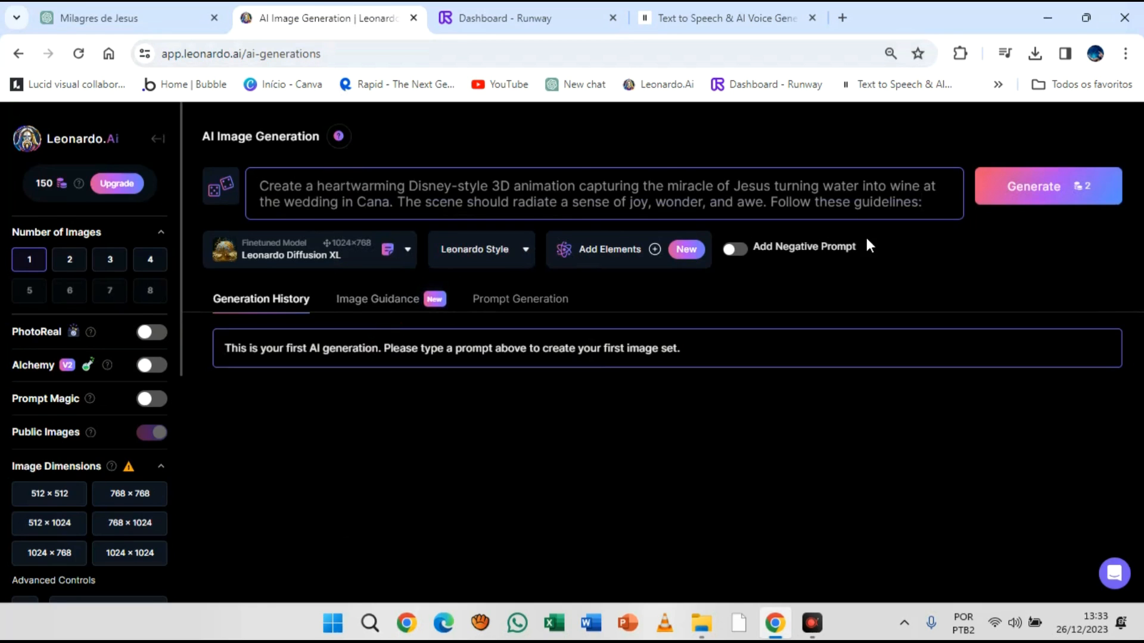
left_click(1040, 196)
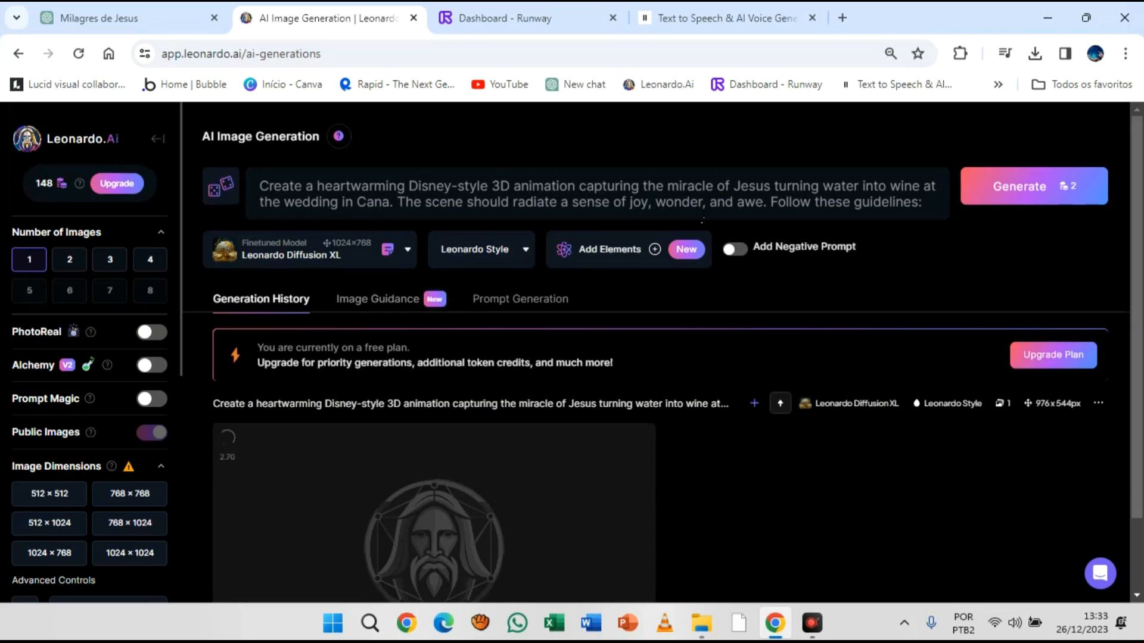
scroll(745, 268, "down", 2)
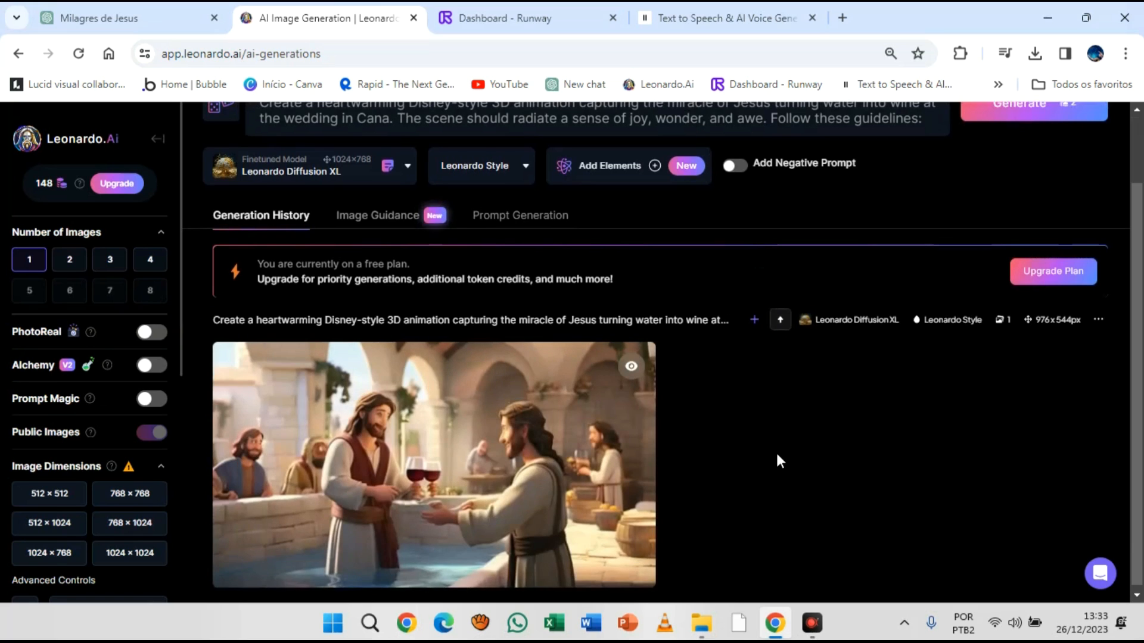
scroll(776, 455, "down", 1)
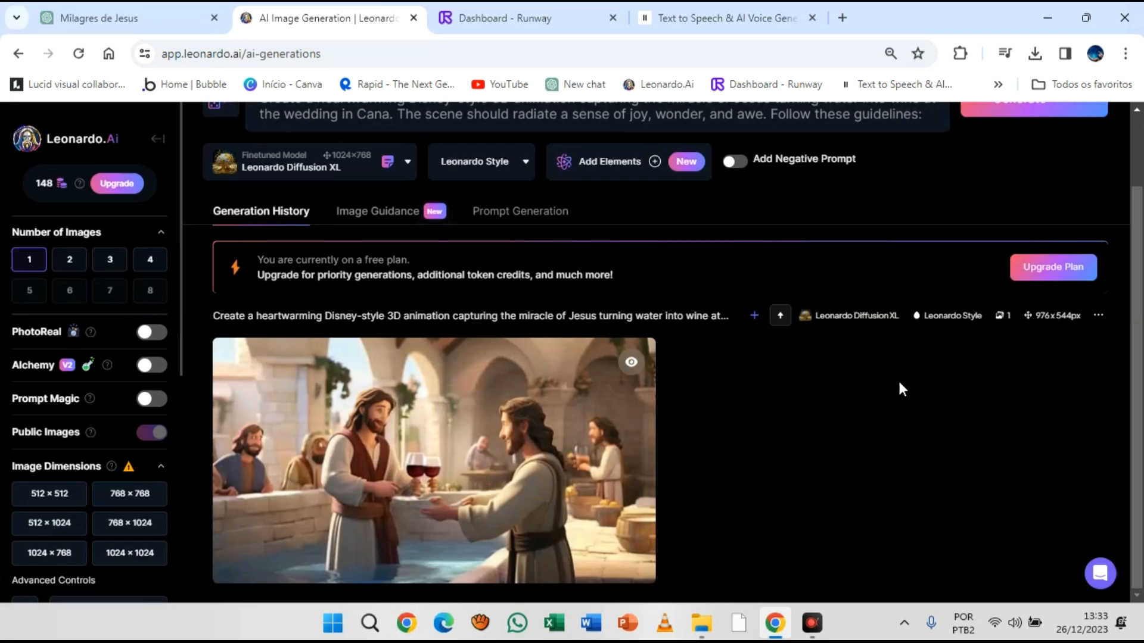
scroll(853, 357, "up", 3)
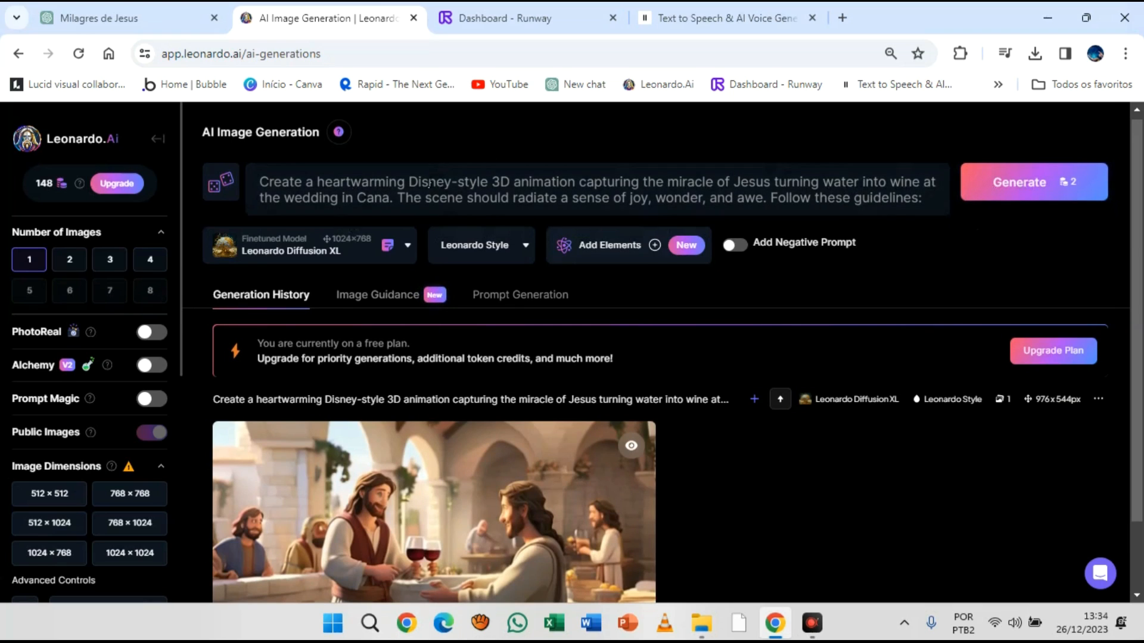
Open Google Translate in a new browser tab.
left_click(260, 182)
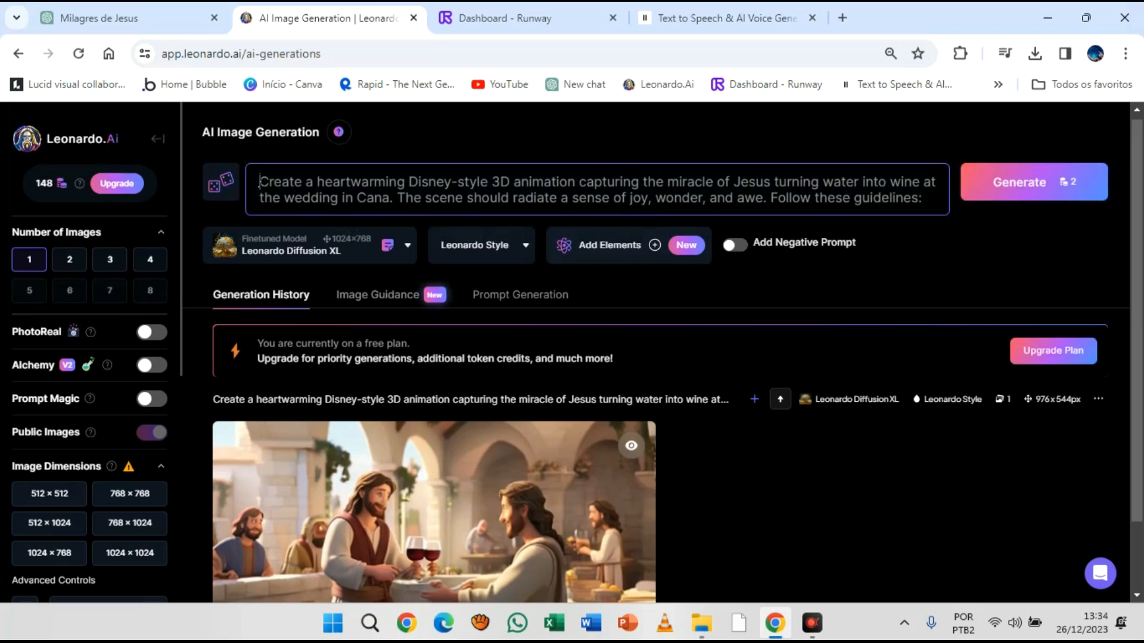
left_click(840, 18)
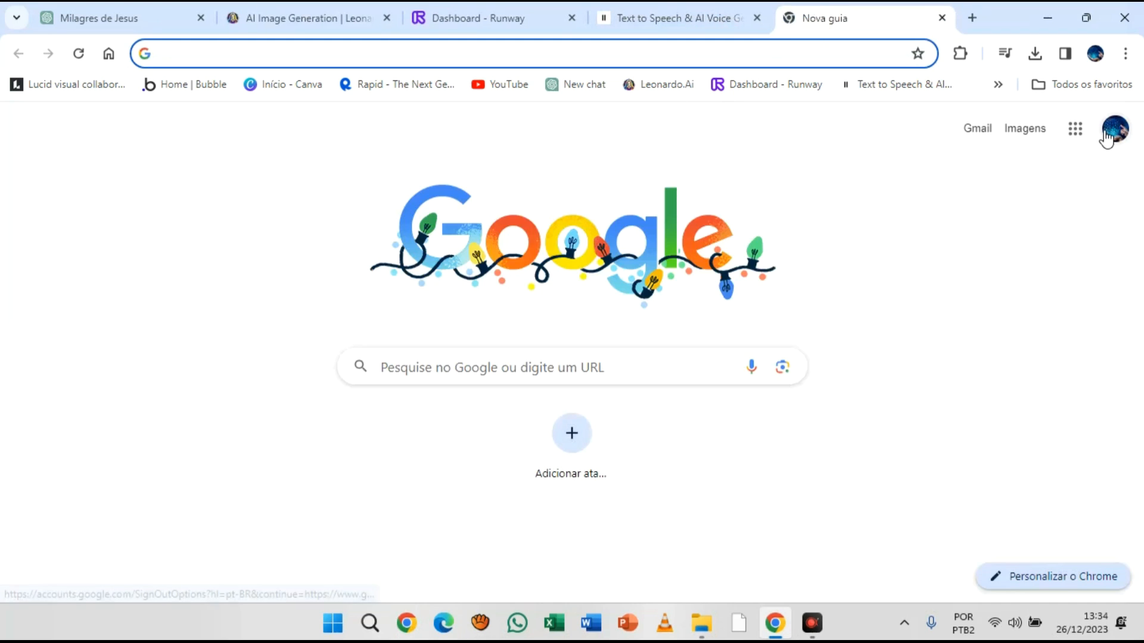
left_click(1075, 128)
scroll(1019, 387, "down", 1)
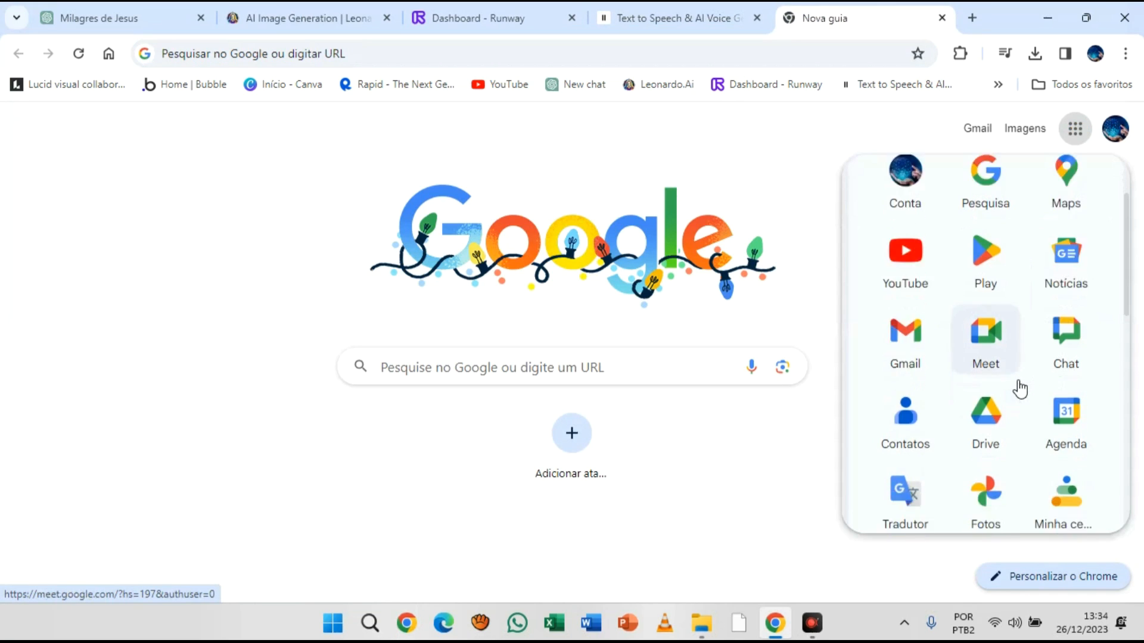
scroll(1020, 389, "down", 1)
left_click(903, 381)
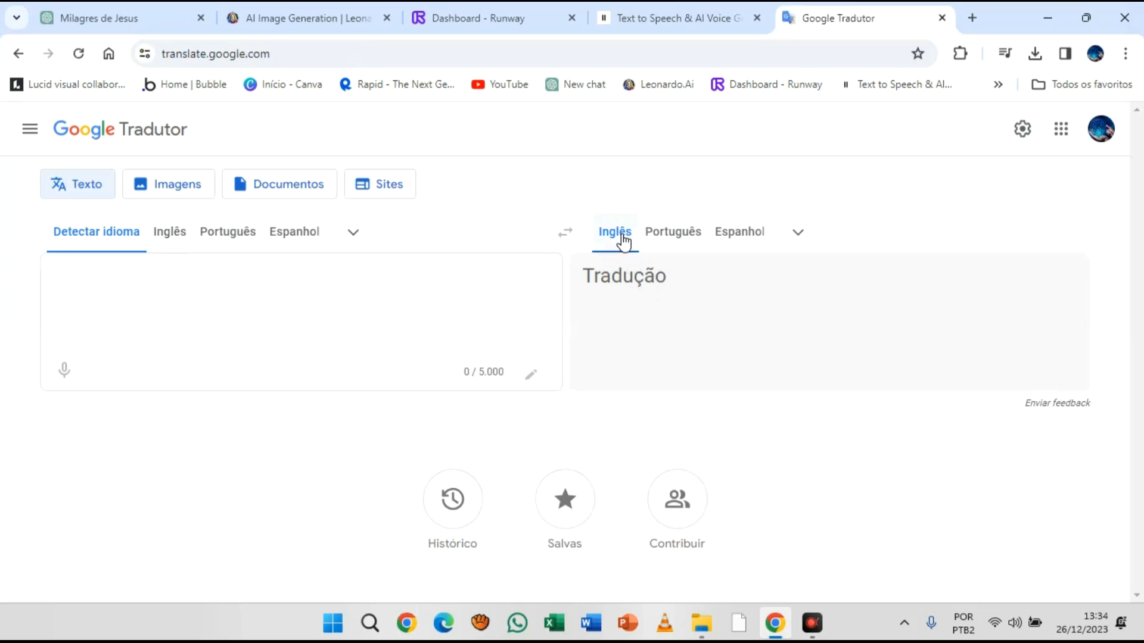
type("crie")
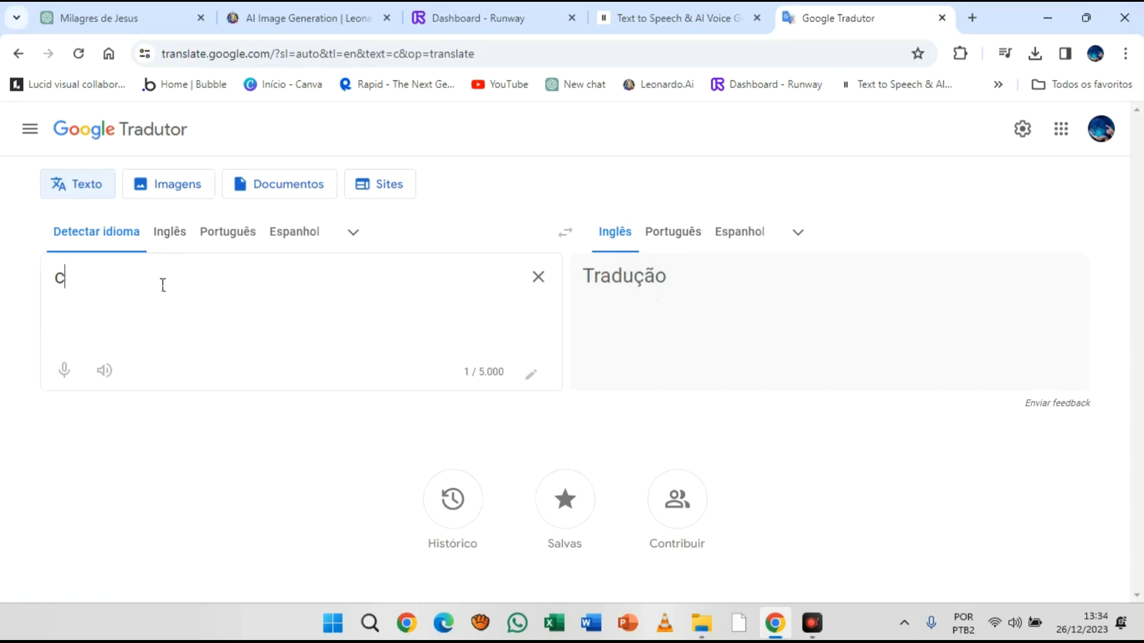
key("BackSpace")
key("BackSpace")
key("BackSpace")
key("BackSpace")
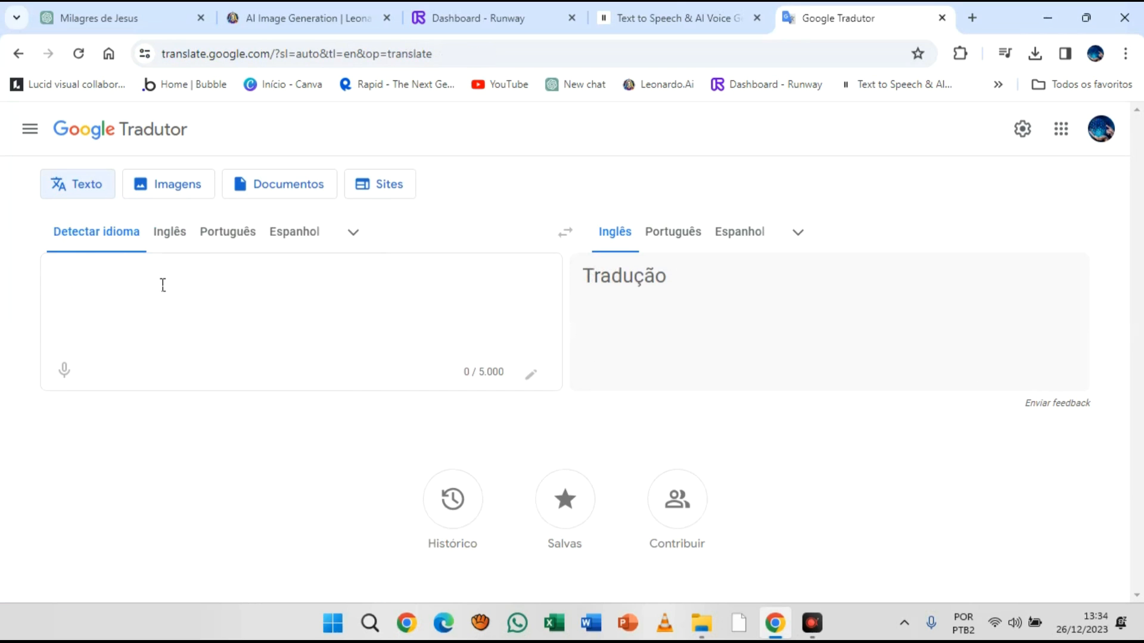
type("Jesus trasnformando agua em vinho ")
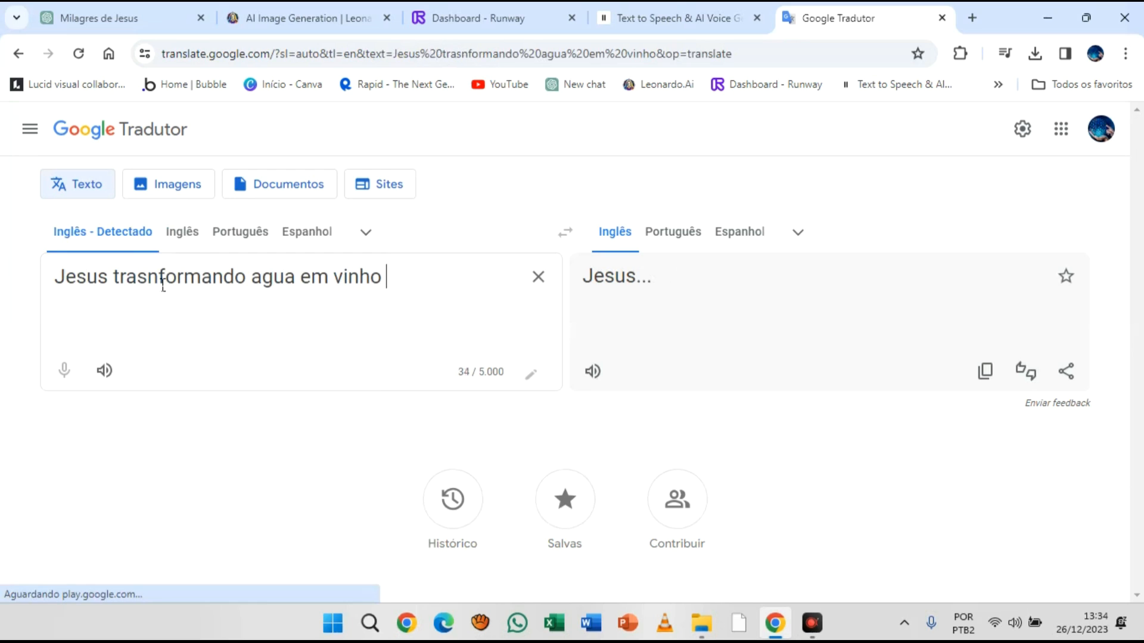
type("no casam")
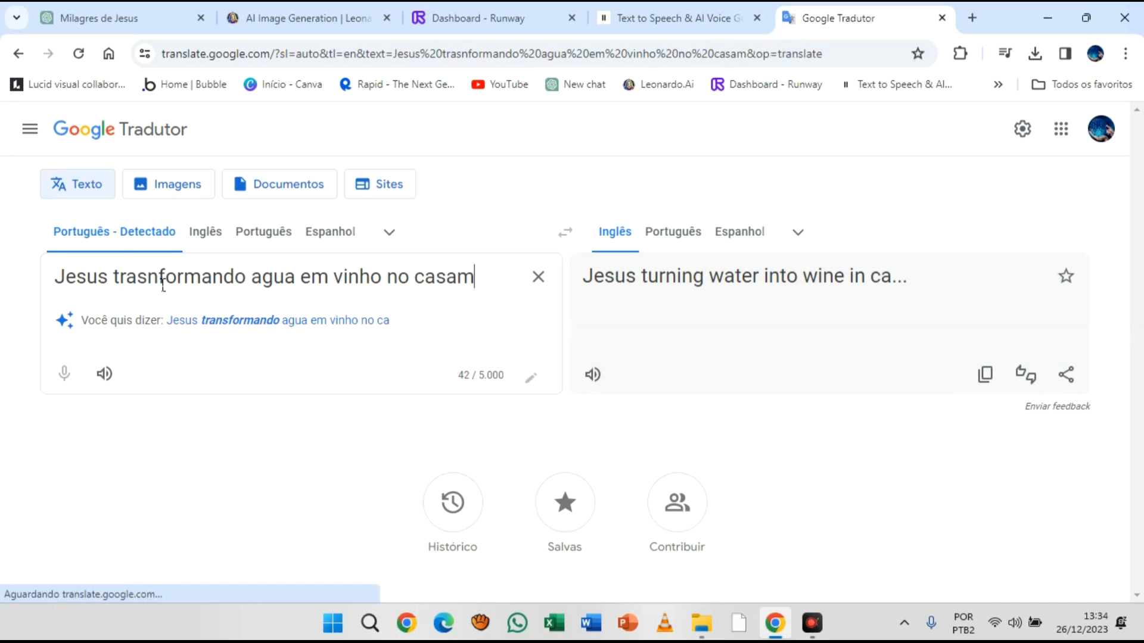
key("BackSpace")
key("BackSpace")
key("BackSpace")
key("BackSpace")
key("BackSpace")
key("BackSpace")
key("BackSpace")
key("BackSpace")
key("BackSpace")
key("BackSpace")
key("BackSpace")
key("BackSpace")
key("BackSpace")
key("BackSpace")
key("BackSpace")
key("BackSpace")
key("BackSpace")
key("BackSpace")
key("BackSpace")
key("BackSpace")
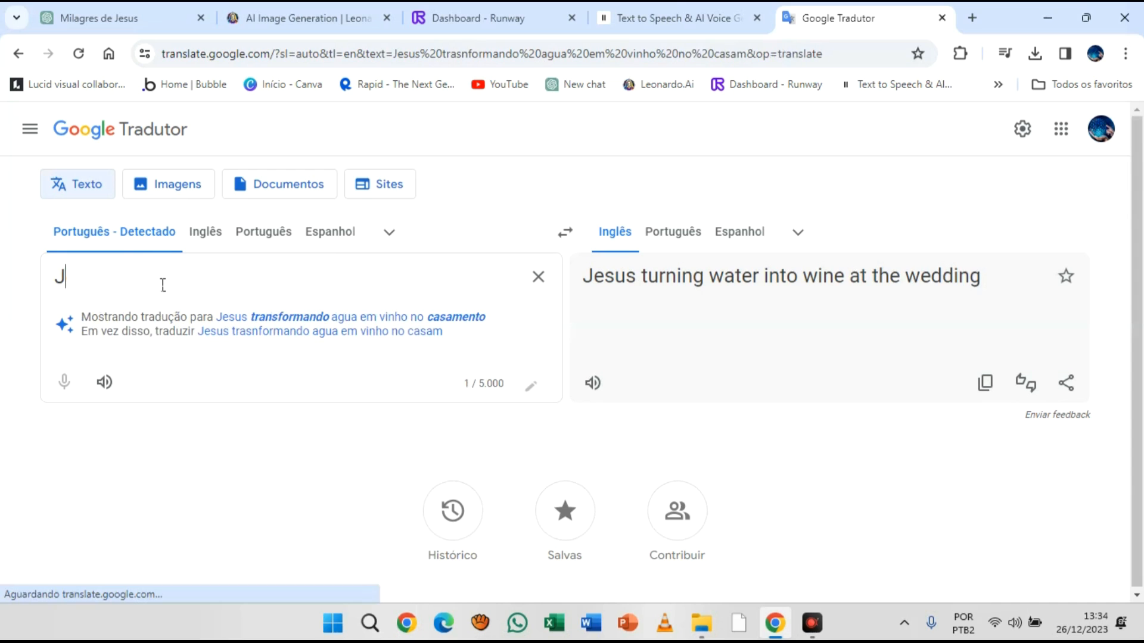
key("BackSpace")
Translate "Milagre de Jesus trasnformando agua em vinho" into English and copy the translation.
type("Milagre de Jesus trasnfoma")
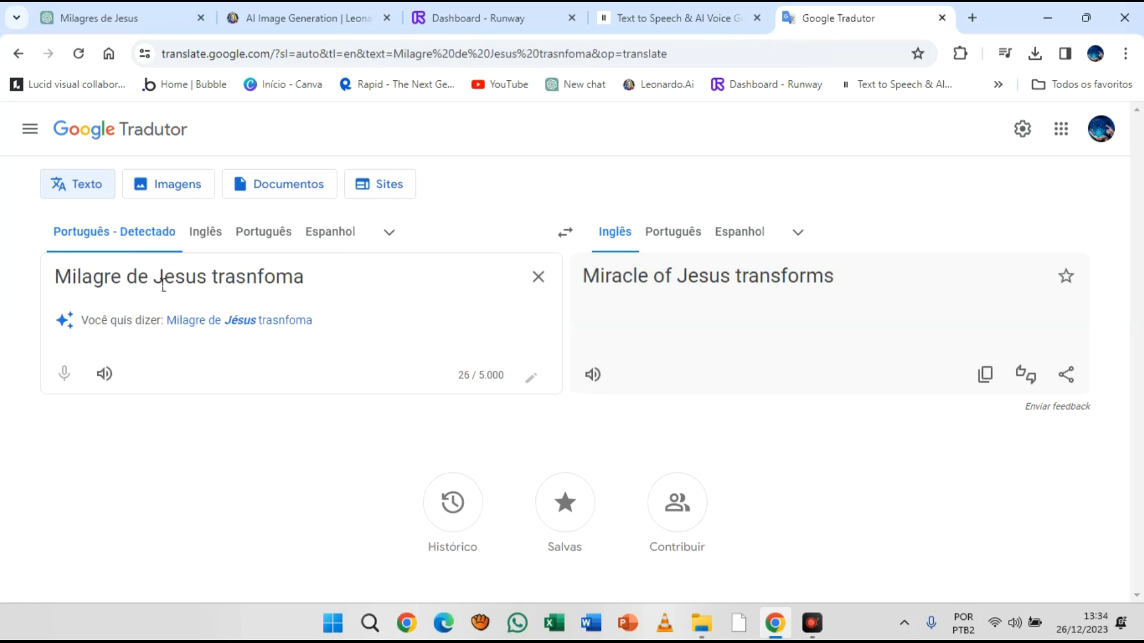
key("BackSpace")
key("BackSpace")
type("r")
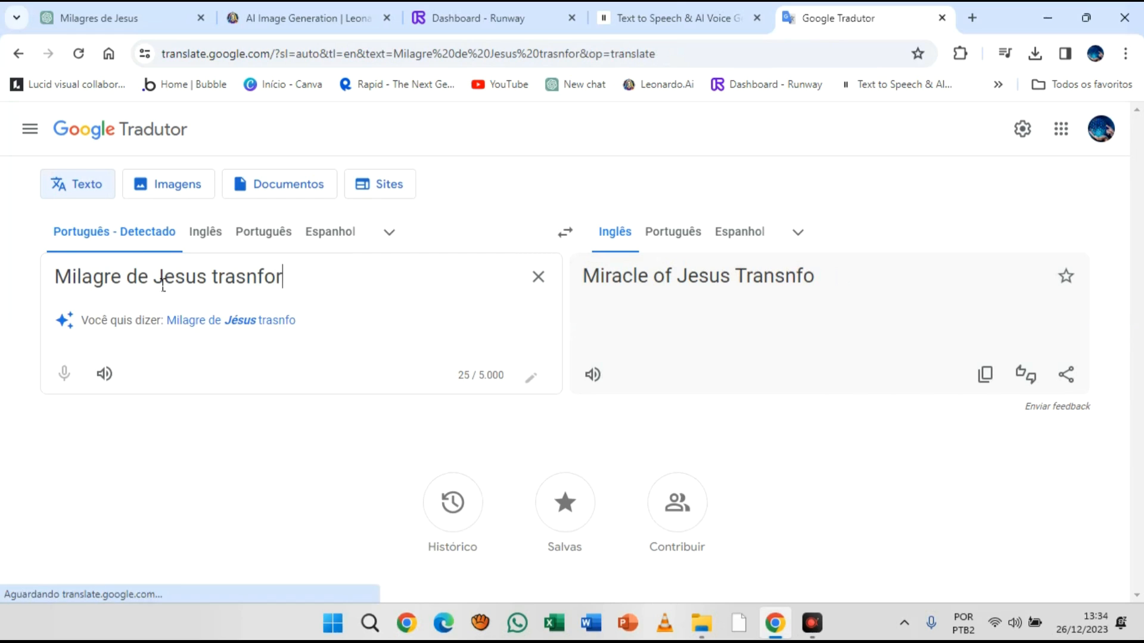
type("mando agua em vinho")
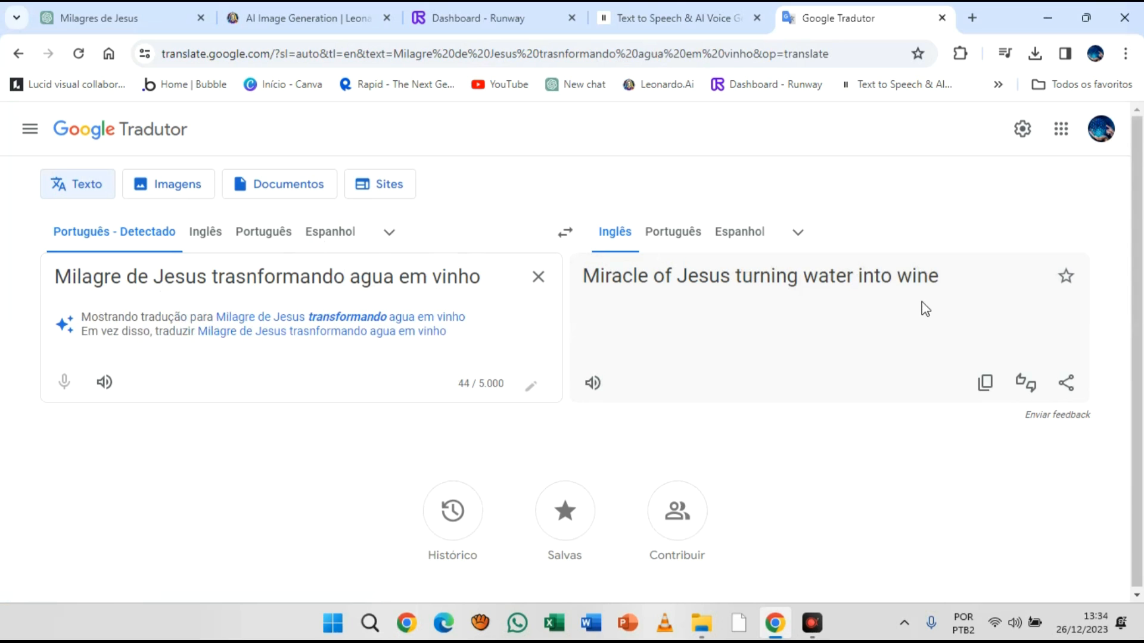
triple_click(917, 280)
key("ctrl+c")
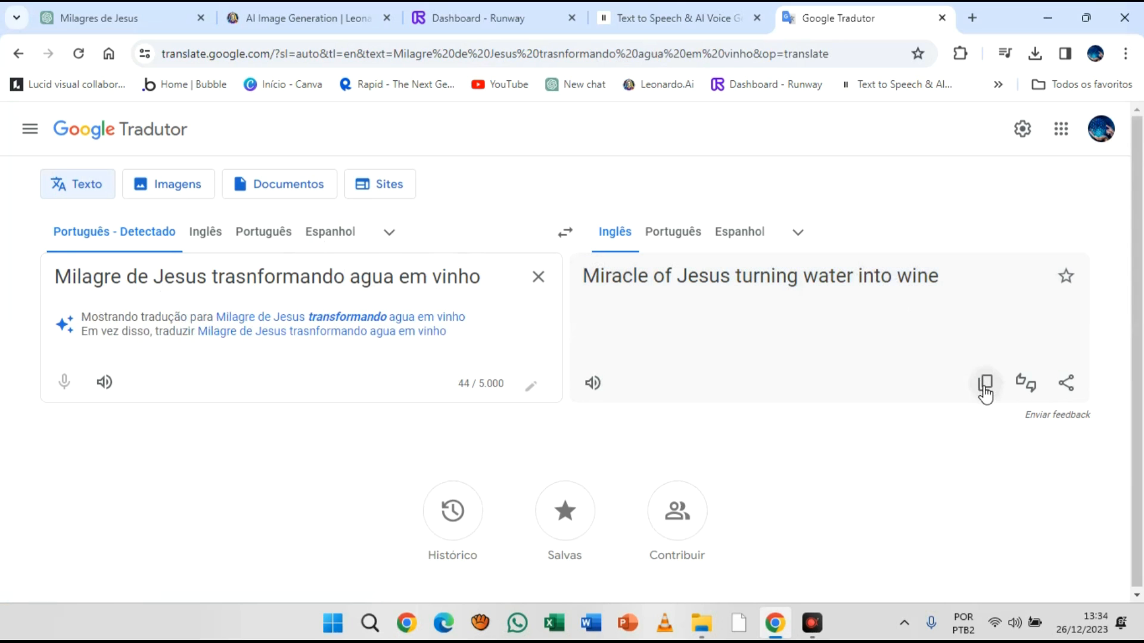
left_click(984, 383)
Switch to Leonardo.Ai, replace the prompt with "Miracle of Jesus turning water into wine, Style Disney", and generate the image.
left_click(325, 14)
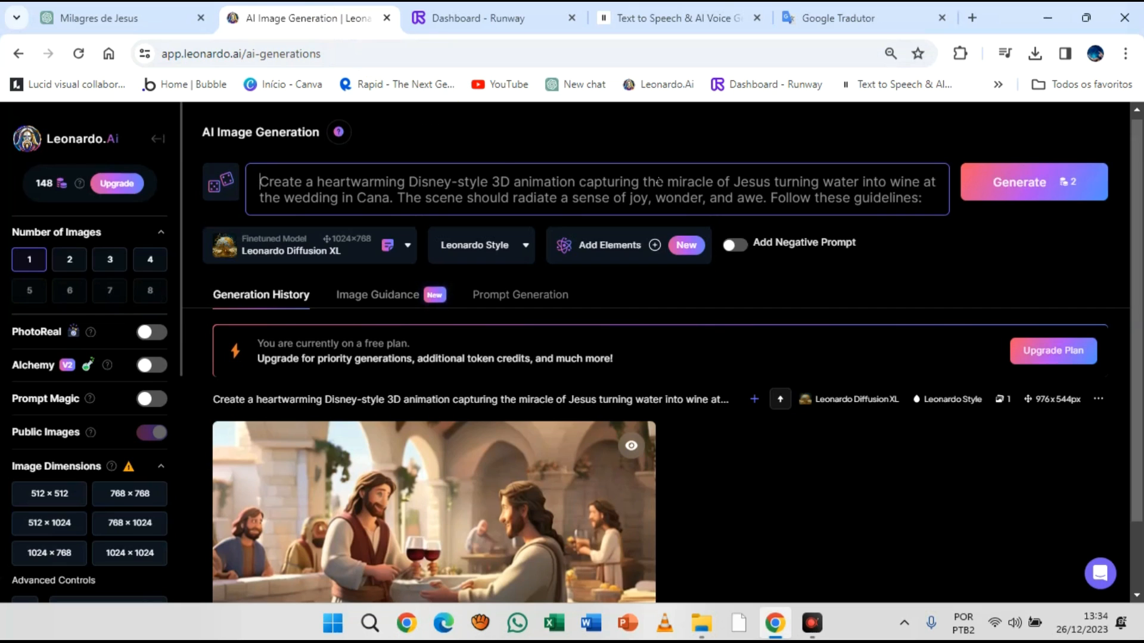
left_click_drag(922, 198, 222, 181)
key("ctrl+v")
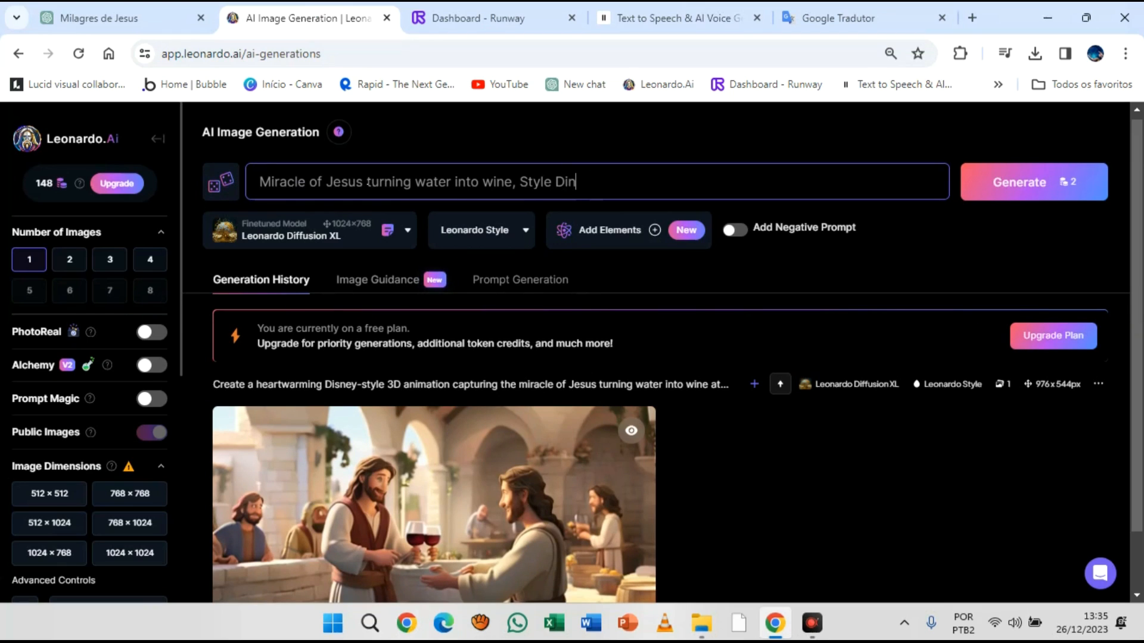
key("BackSpace")
key("BackSpace")
key("BackSpace")
type("sney")
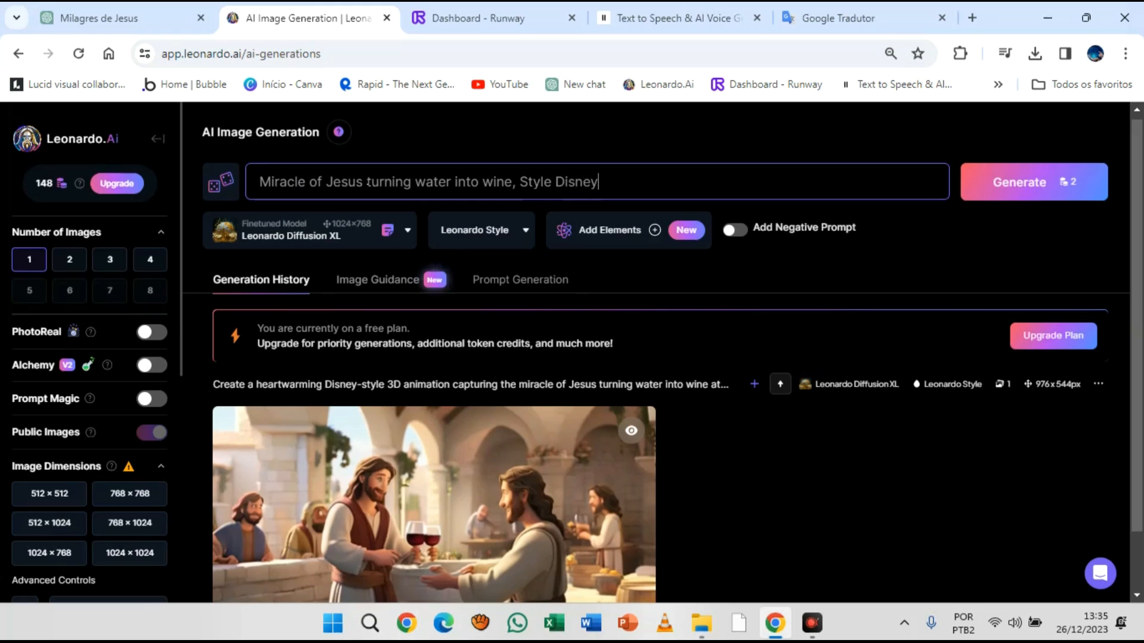
key("Return")
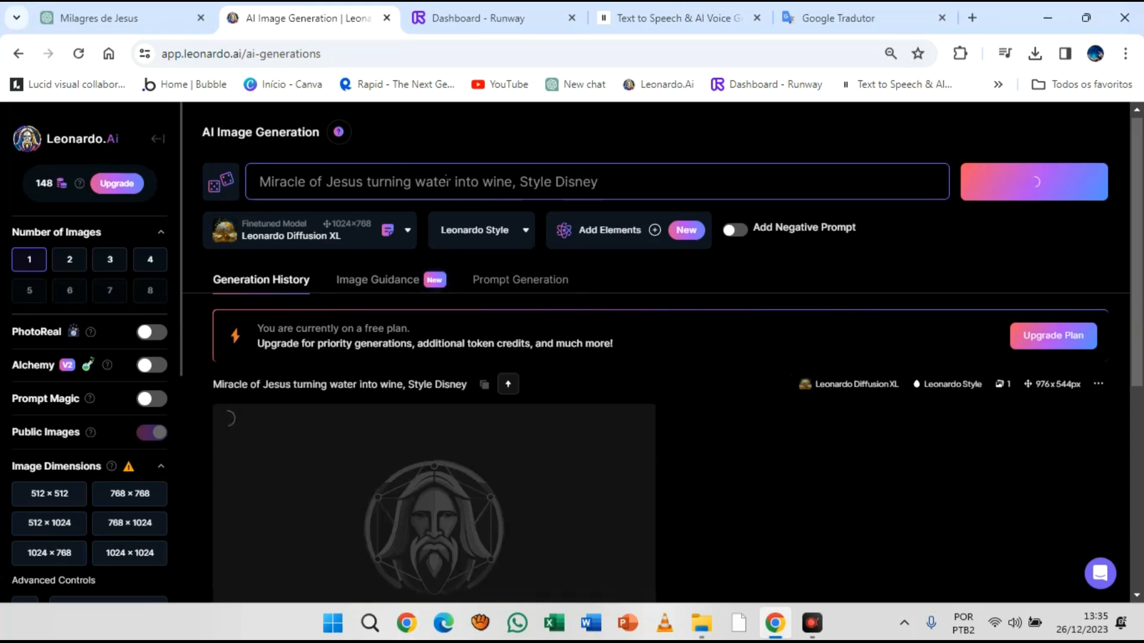
Compare the new water-into-wine image with the earlier one in the generation history.
scroll(691, 298, "down", 2)
scroll(688, 313, "down", 5)
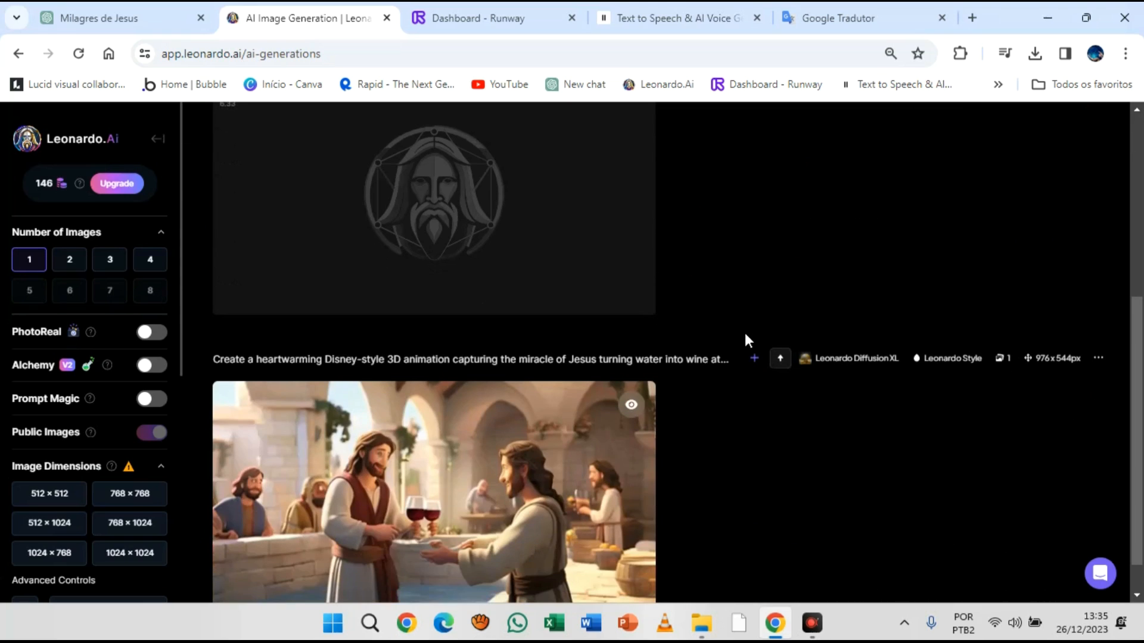
scroll(744, 335, "up", 4)
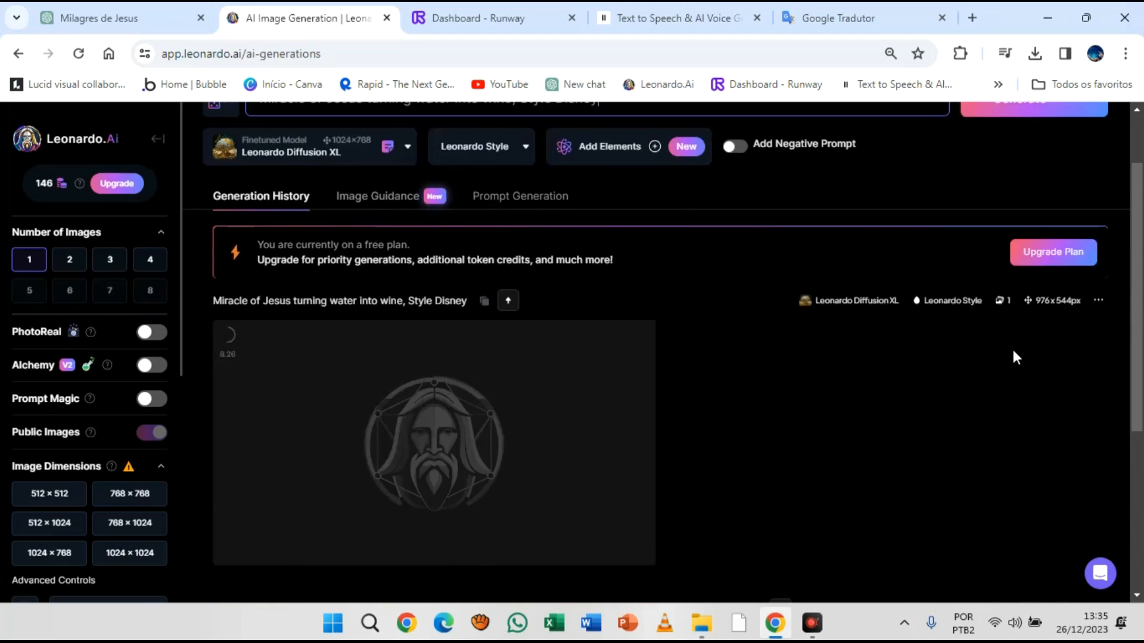
scroll(919, 262, "up", 2)
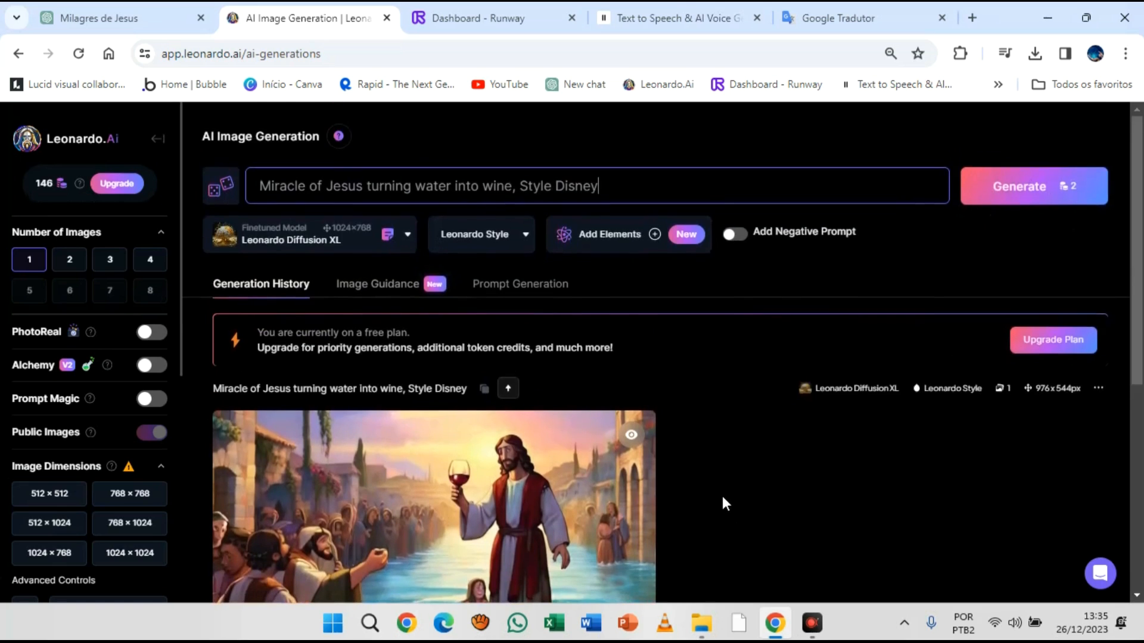
scroll(723, 503, "down", 1)
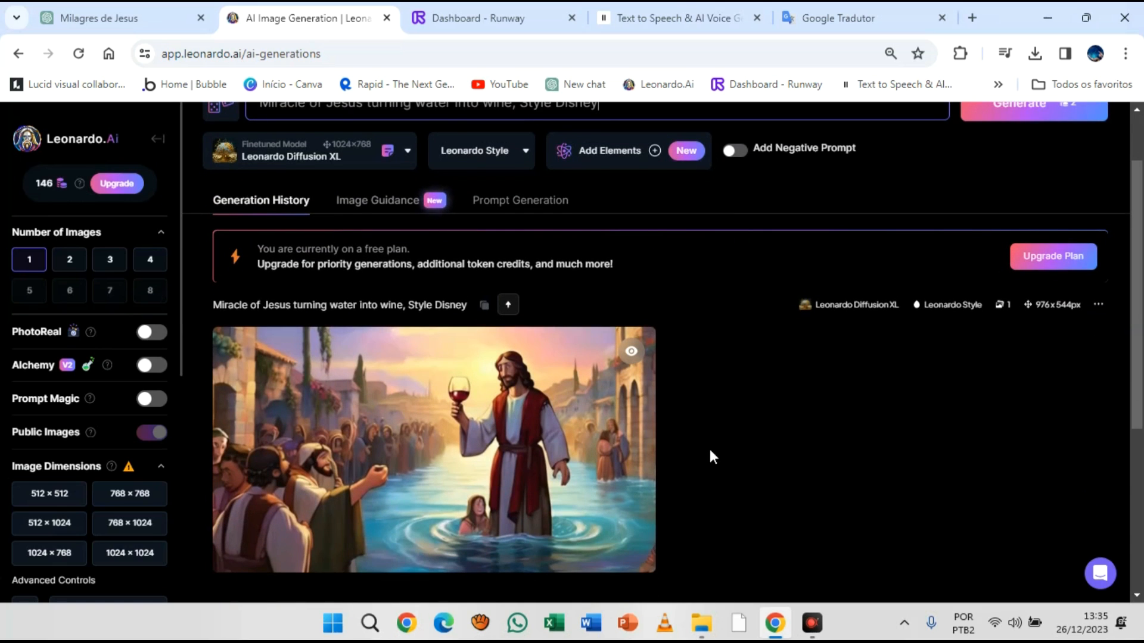
scroll(709, 455, "down", 4)
scroll(709, 449, "up", 5)
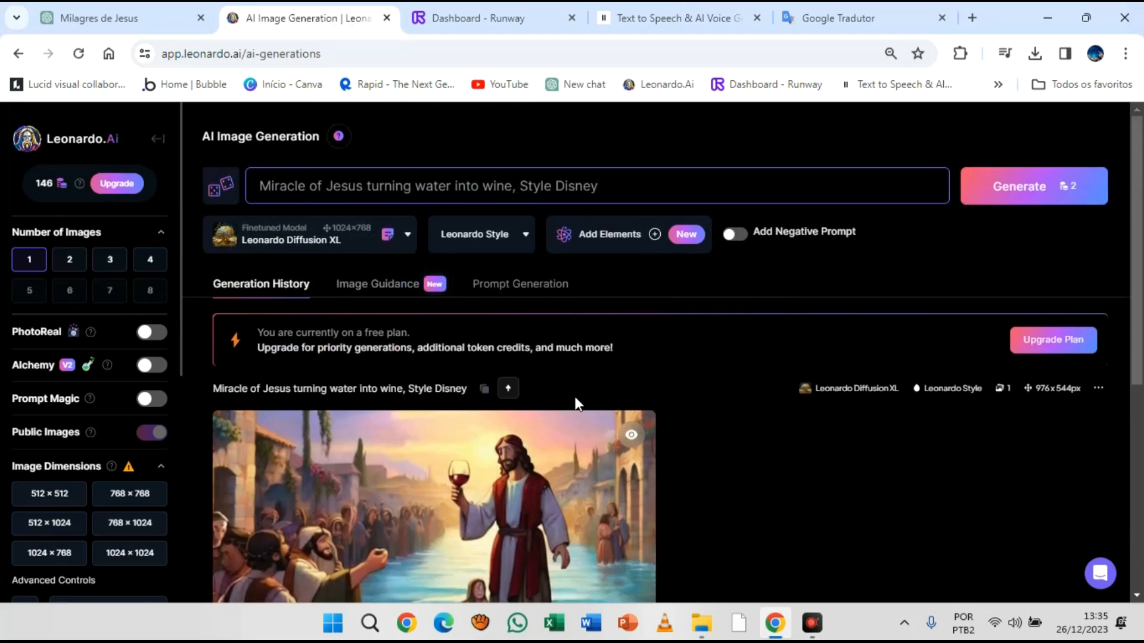
scroll(574, 401, "down", 5)
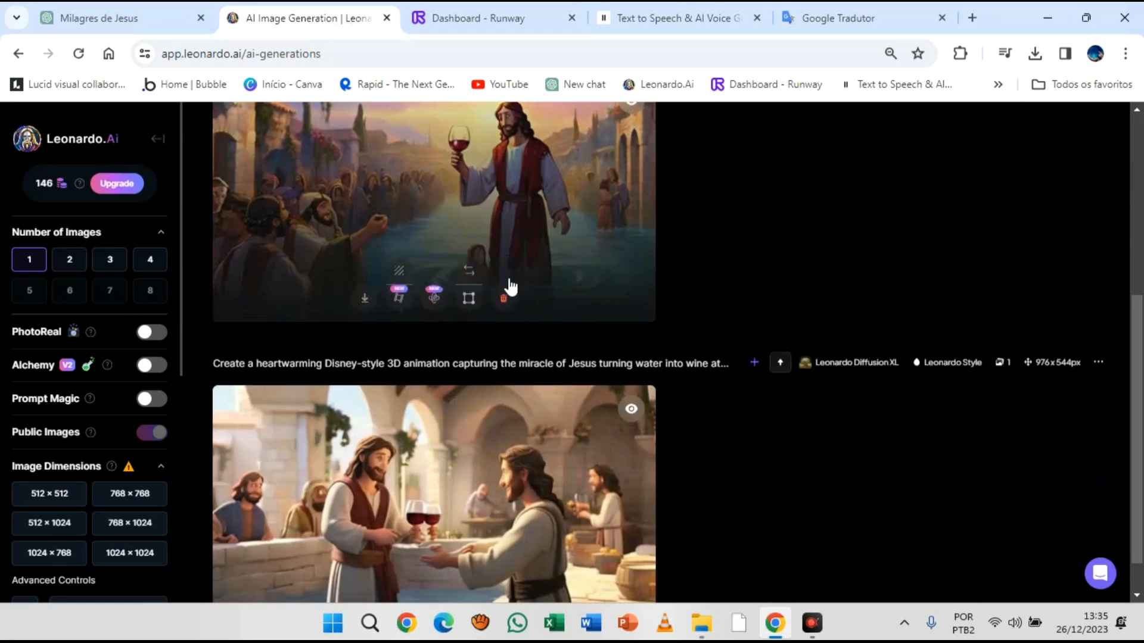
Copy the seed of the "Miracle of Jesus turning water into wine, Style Disney" generation.
scroll(658, 395, "up", 4)
mouse_move(582, 375)
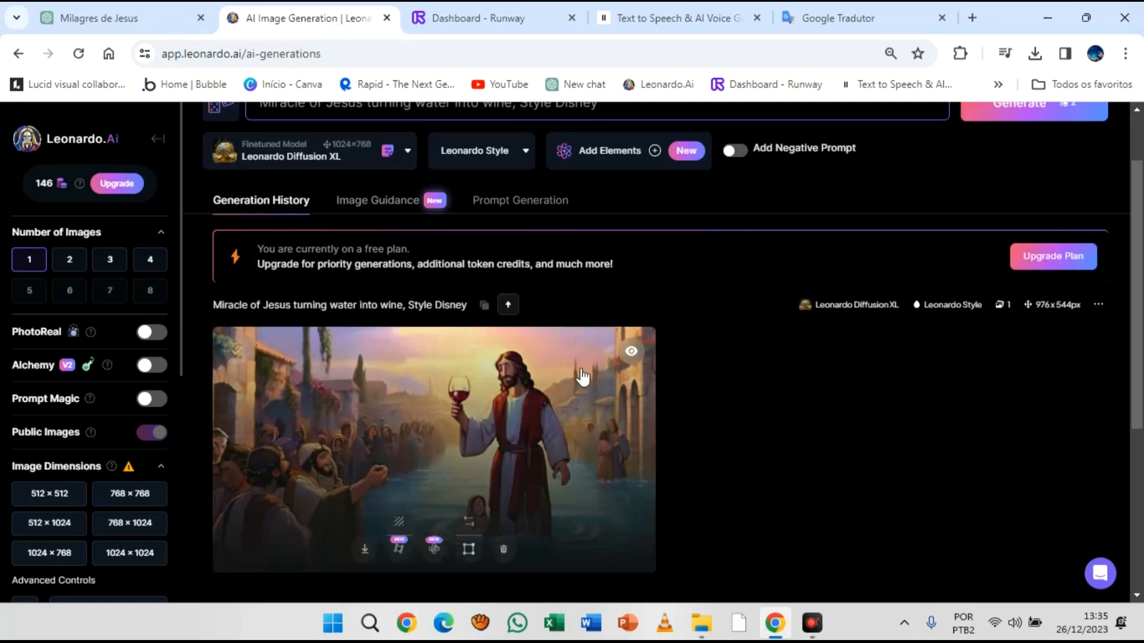
scroll(462, 420, "down", 3)
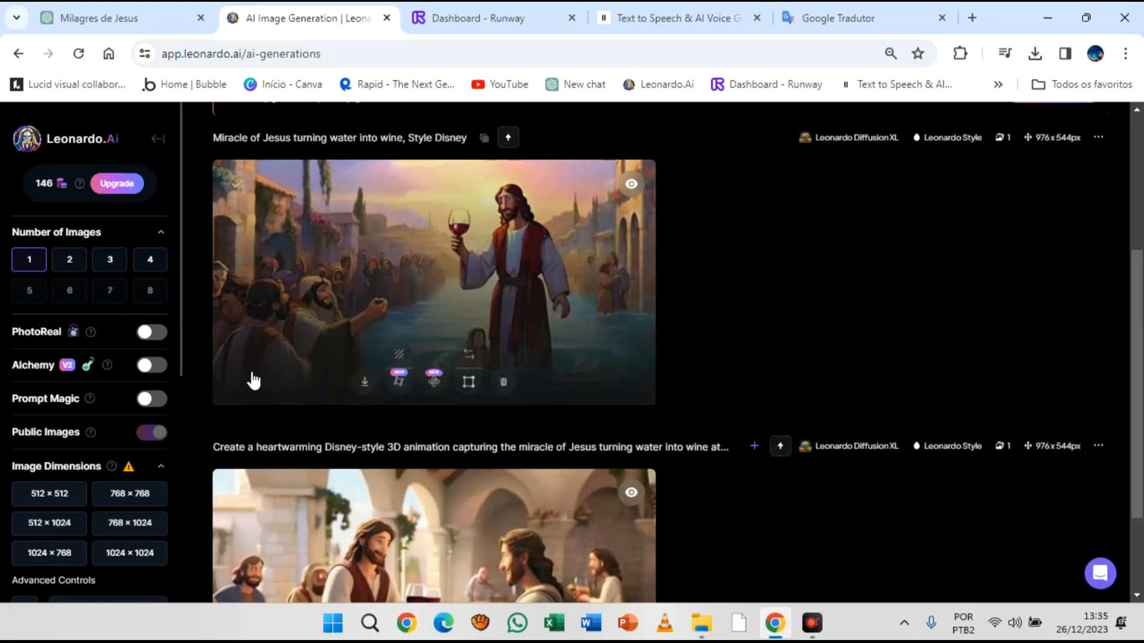
scroll(742, 364, "up", 2)
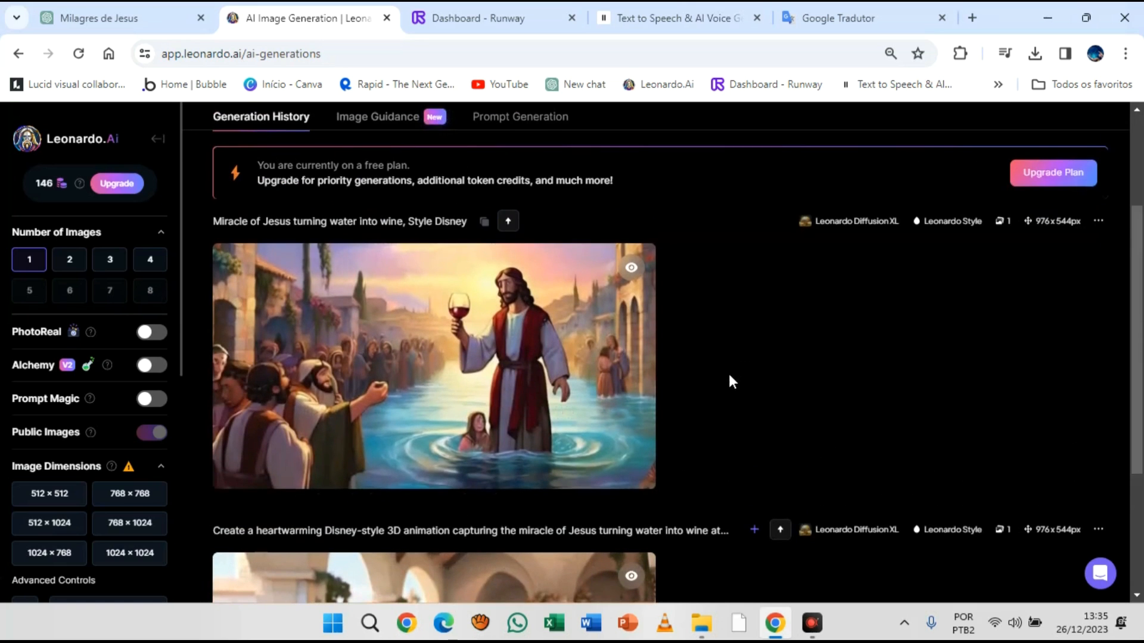
left_click(1098, 222)
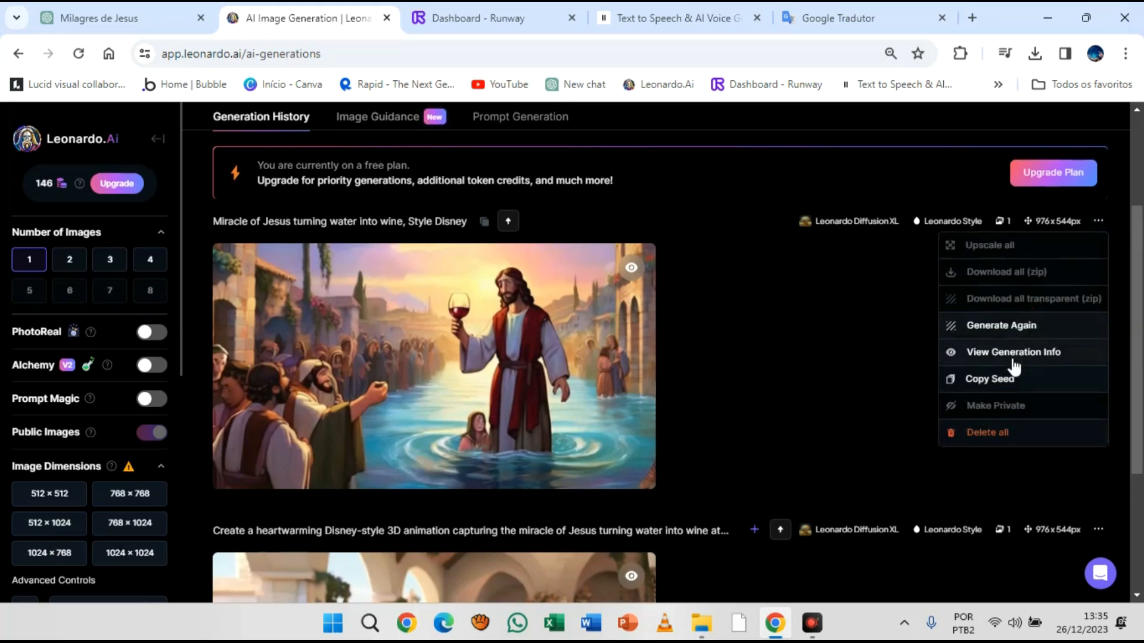
left_click(999, 378)
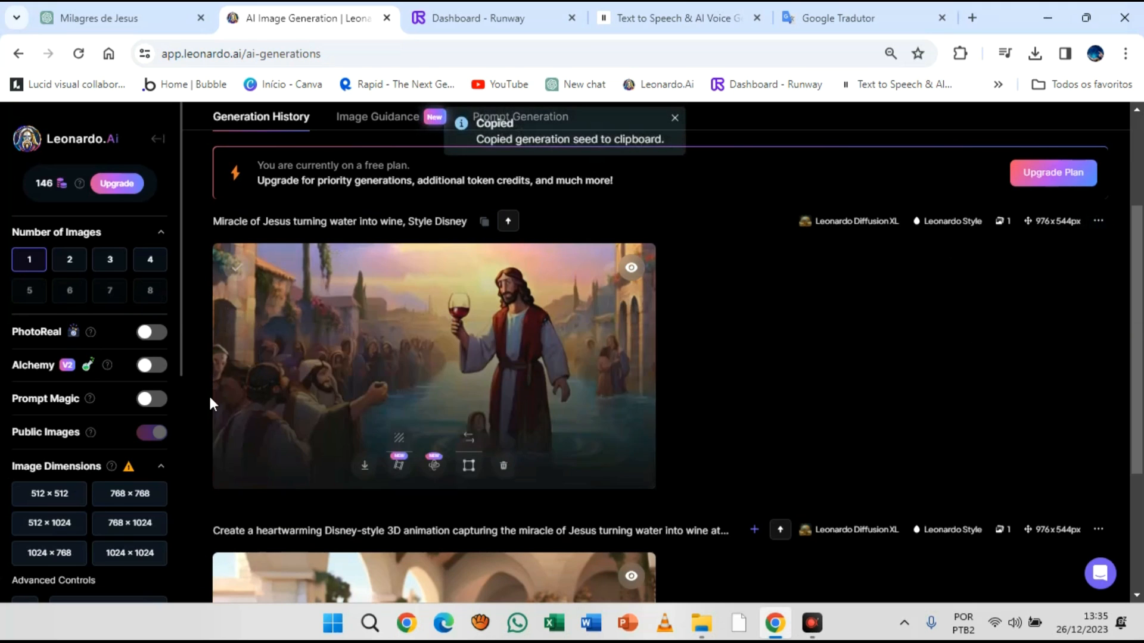
Show the advanced settings, enter the copied seed 897466880 and enable the fixed seed.
scroll(474, 495, "down", 3)
scroll(477, 426, "up", 5)
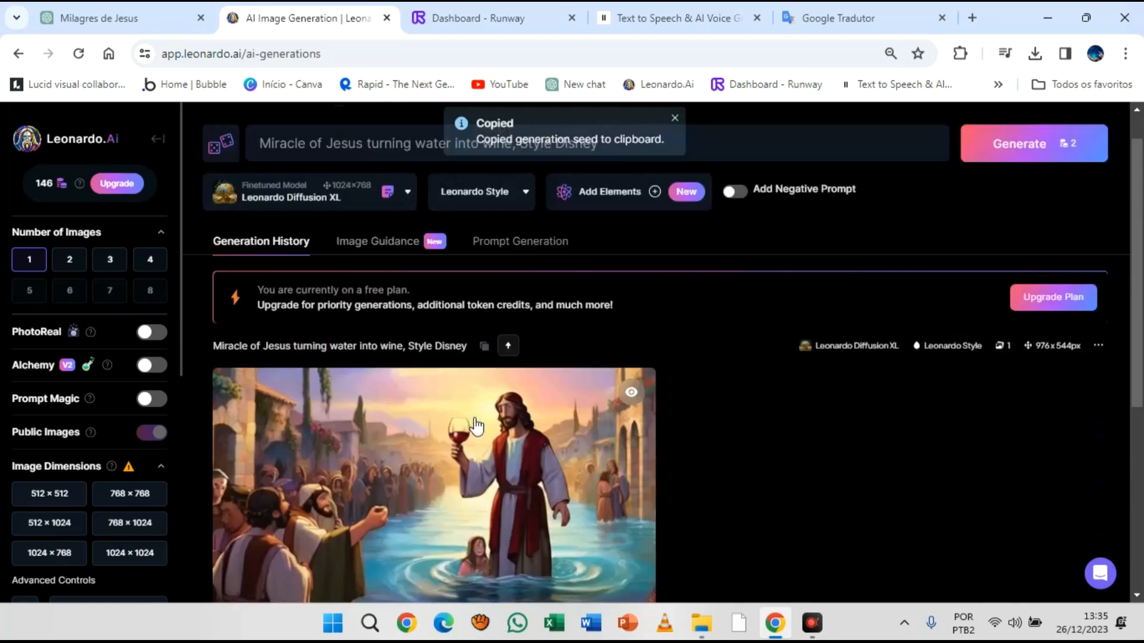
scroll(476, 426, "up", 1)
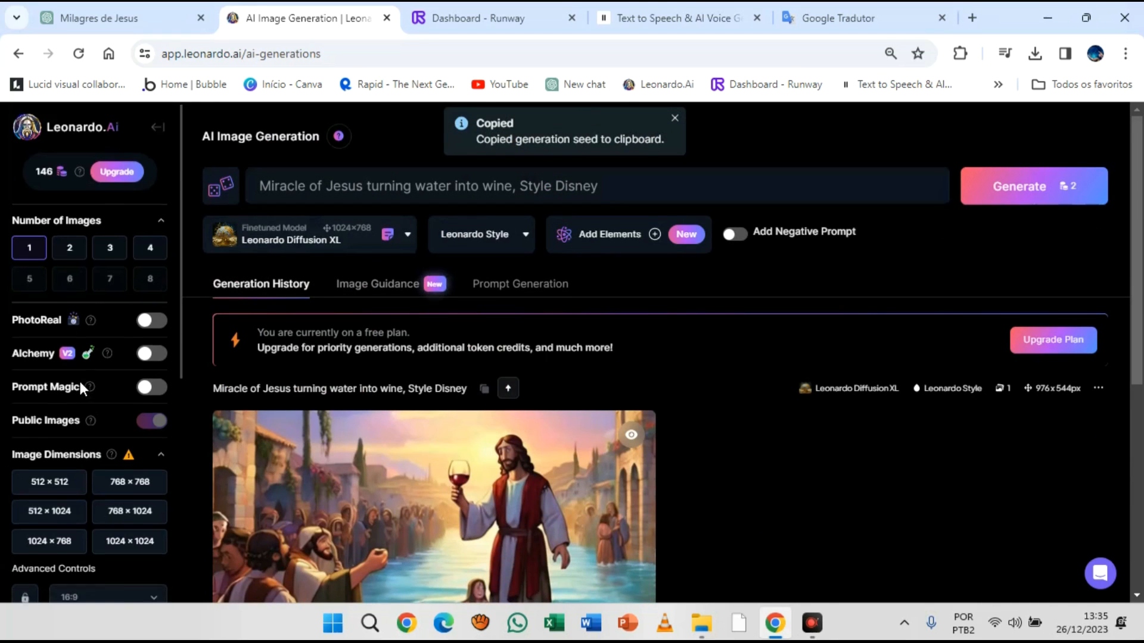
scroll(80, 382, "down", 7)
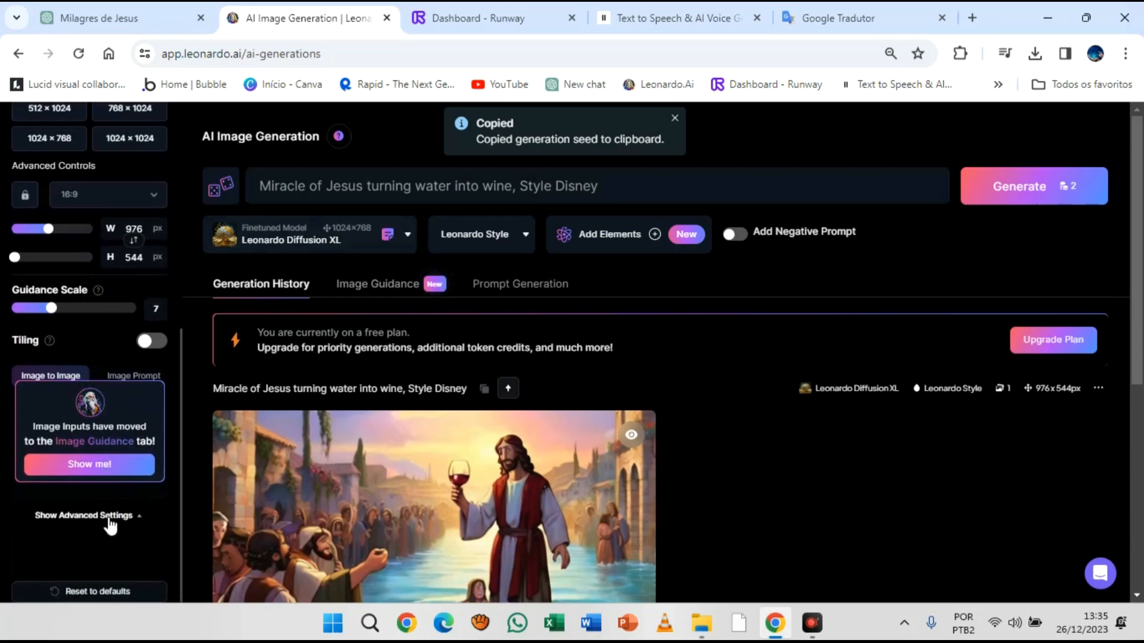
scroll(111, 524, "down", 5)
left_click(134, 516)
scroll(133, 521, "down", 3)
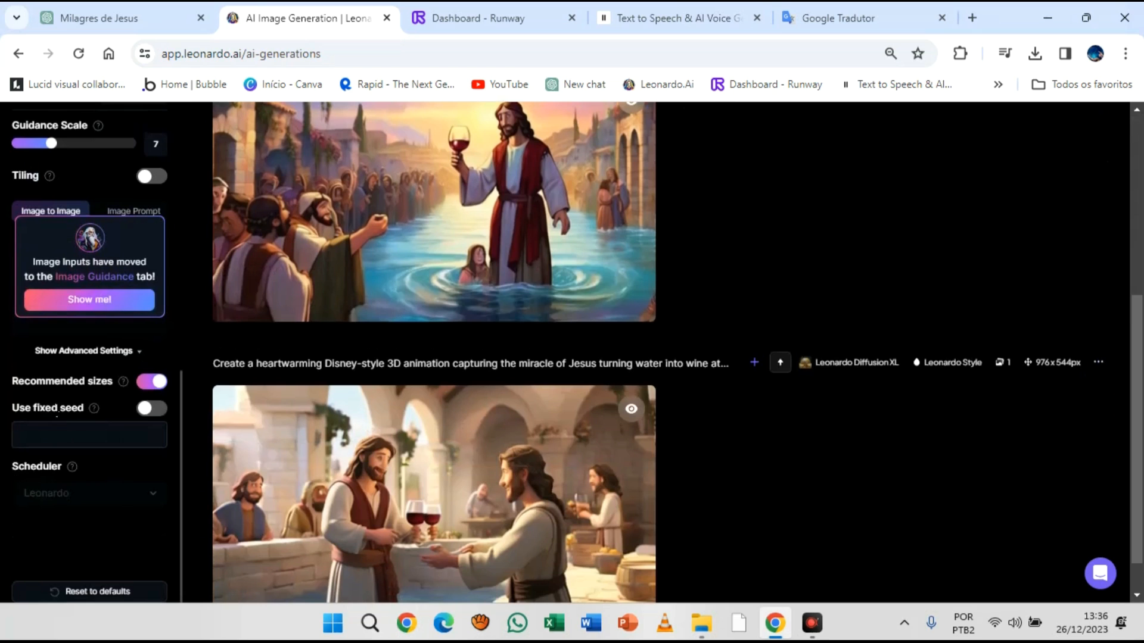
left_click(100, 436)
right_click(101, 437)
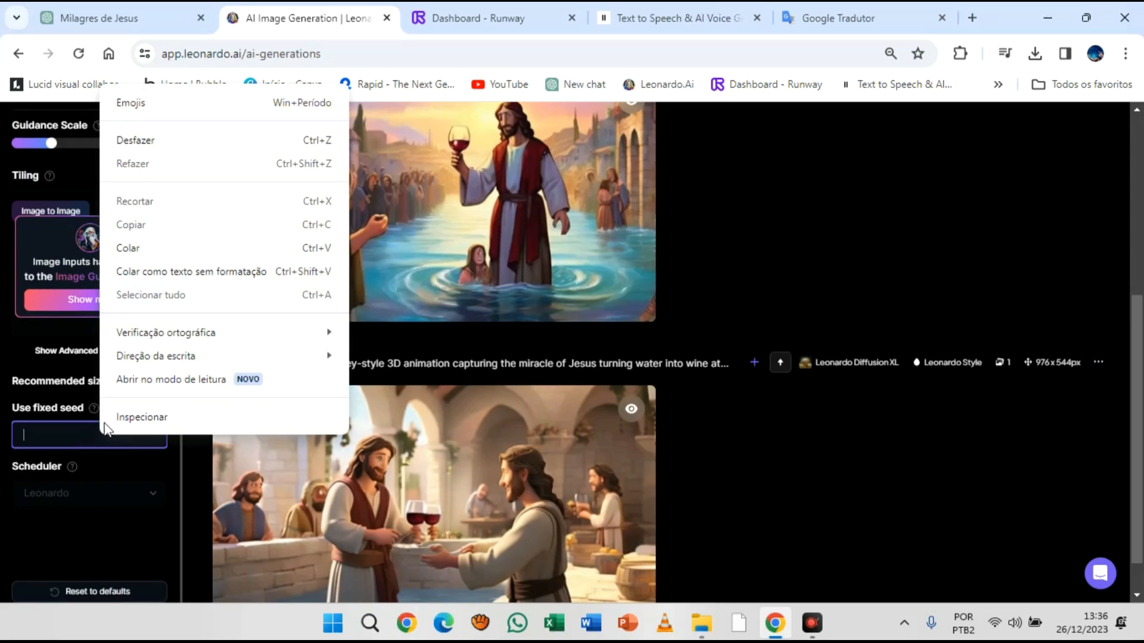
left_click(146, 247)
left_click(152, 409)
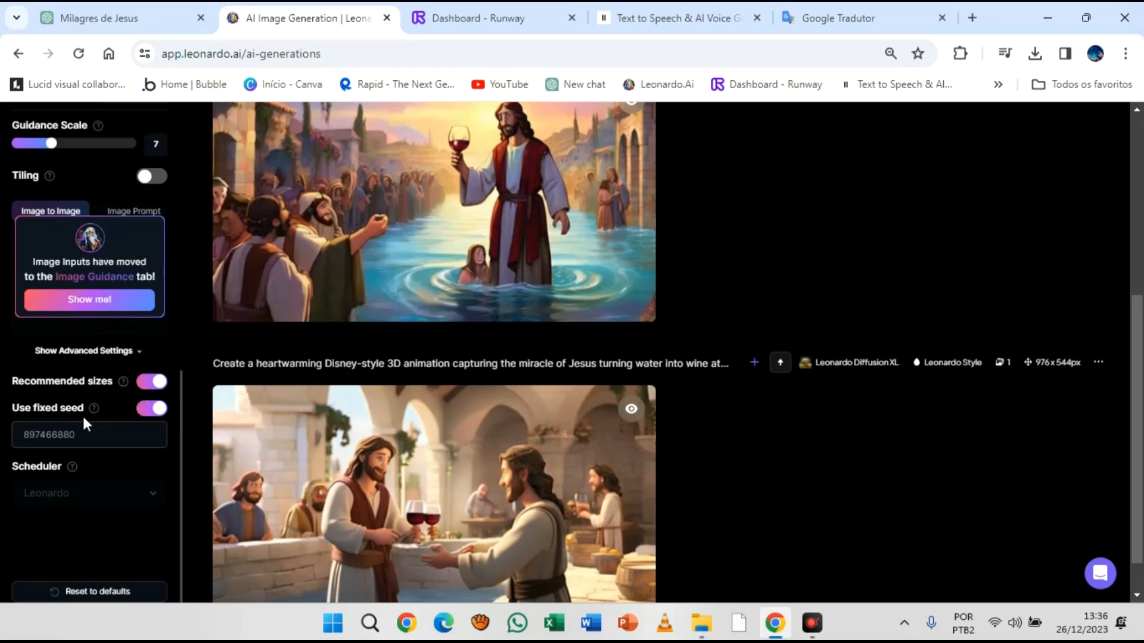
Review the water-into-wine generations, then switch to ChatGPT and read its image ideas for the miracles story.
scroll(468, 342, "up", 5)
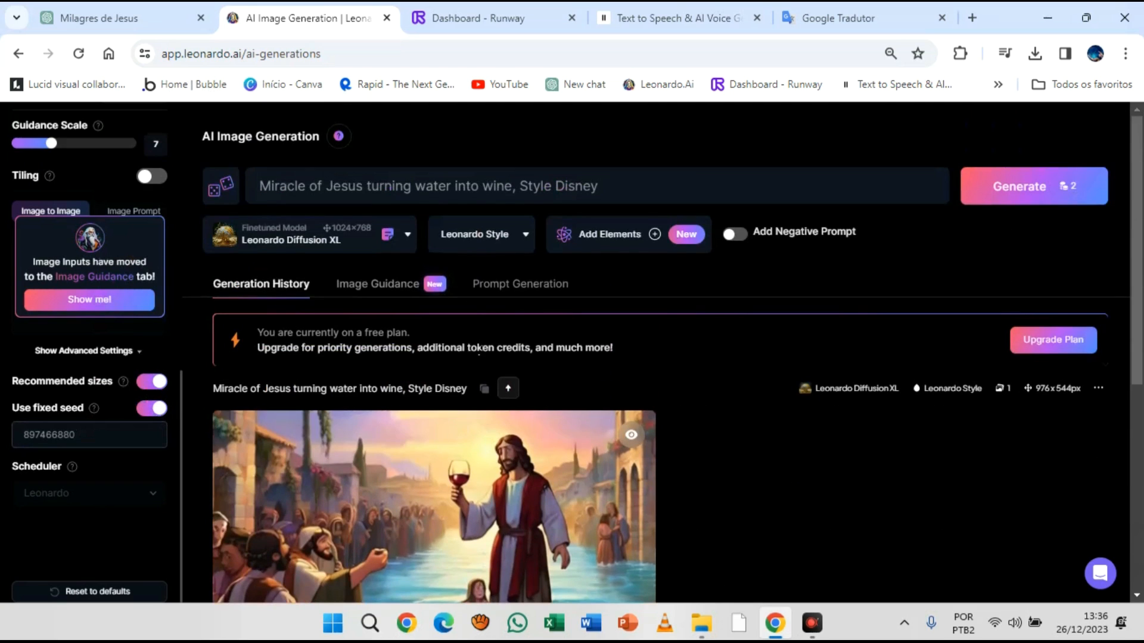
scroll(482, 364, "down", 5)
scroll(483, 387, "down", 1)
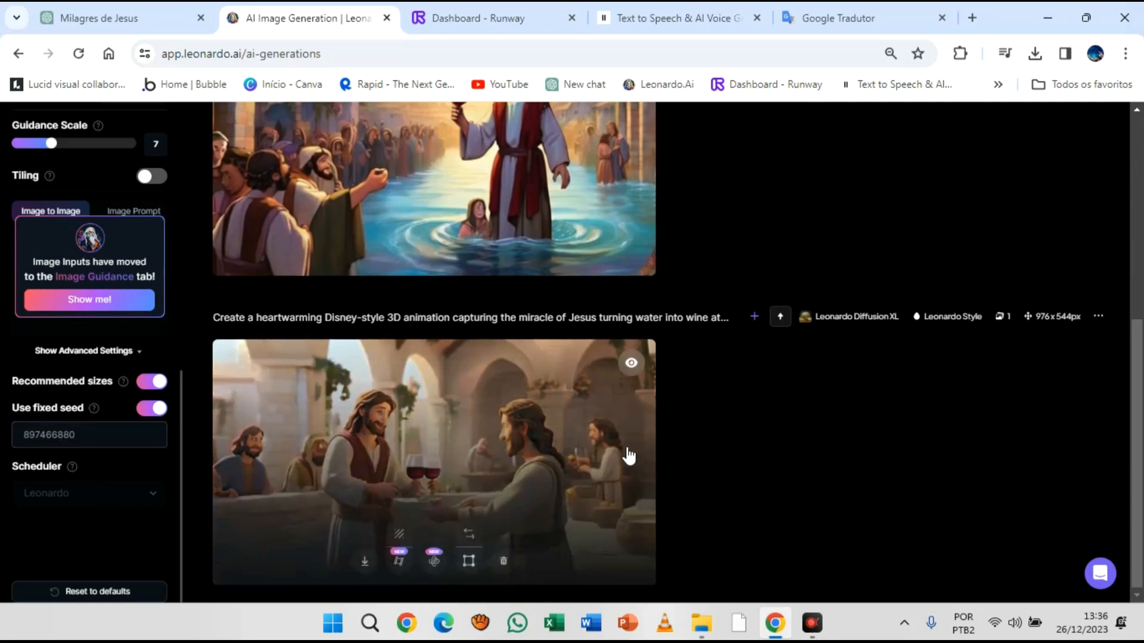
scroll(625, 454, "up", 6)
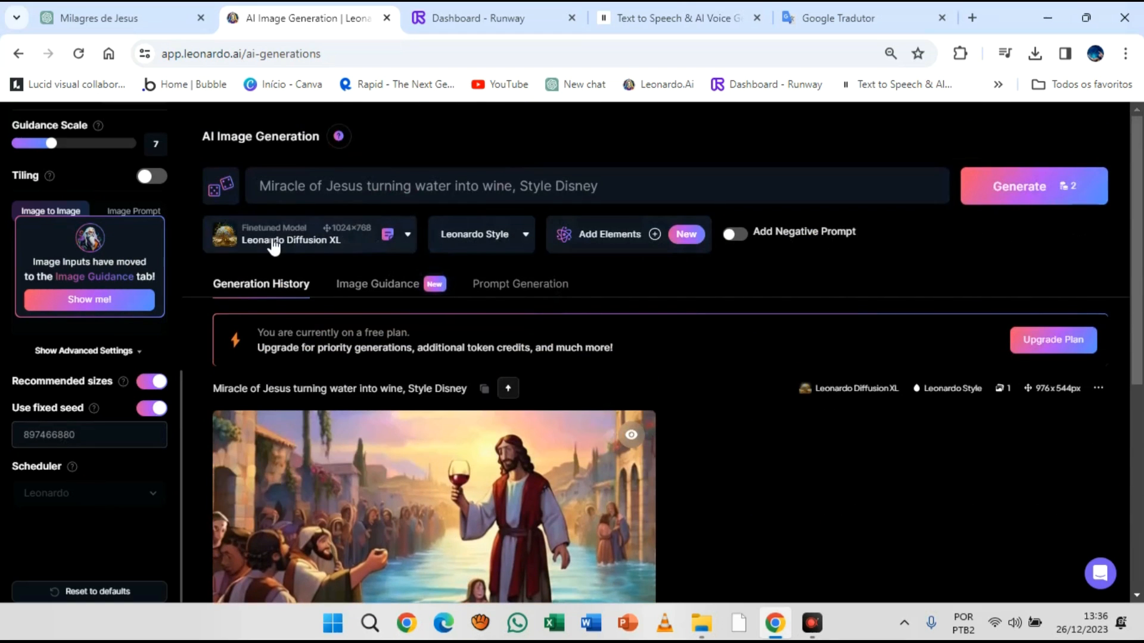
scroll(828, 494, "down", 4)
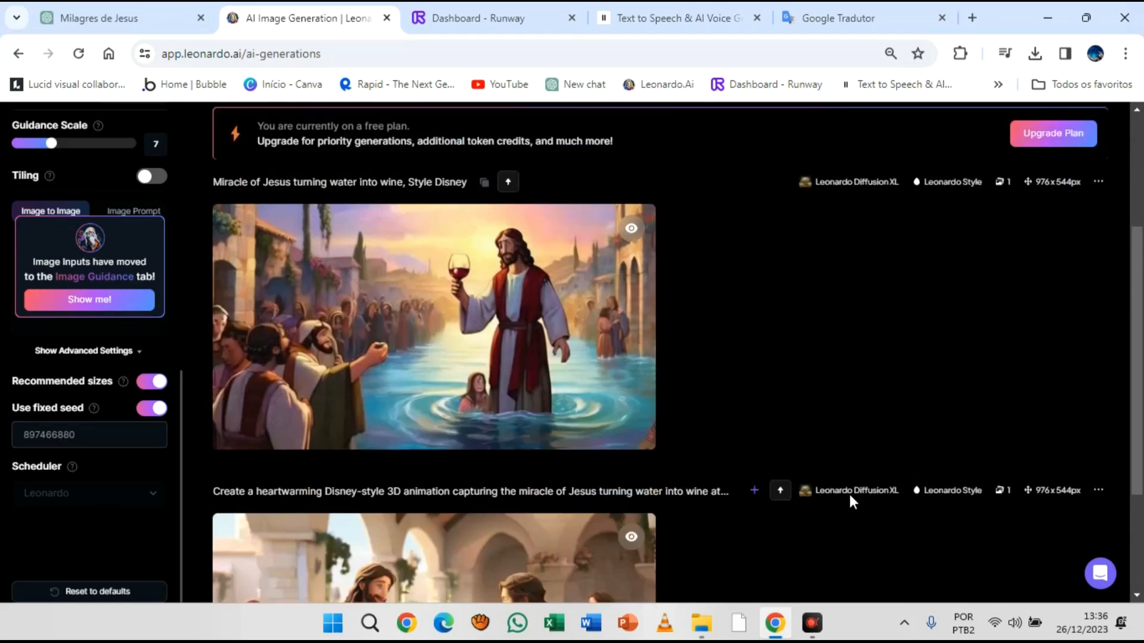
left_click(152, 19)
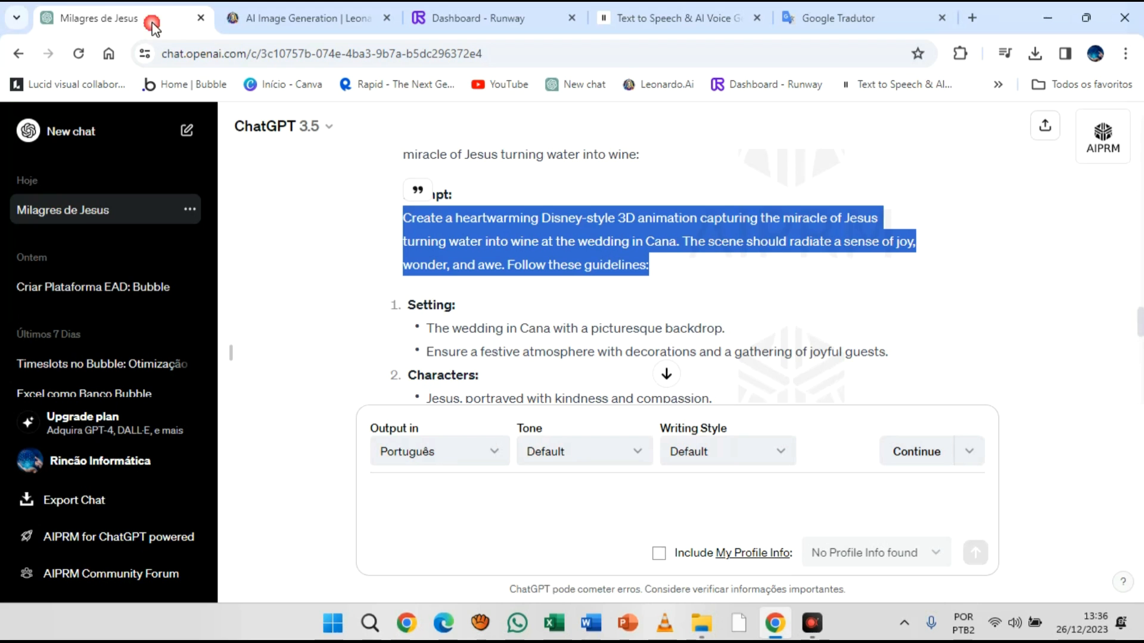
scroll(529, 343, "down", 20)
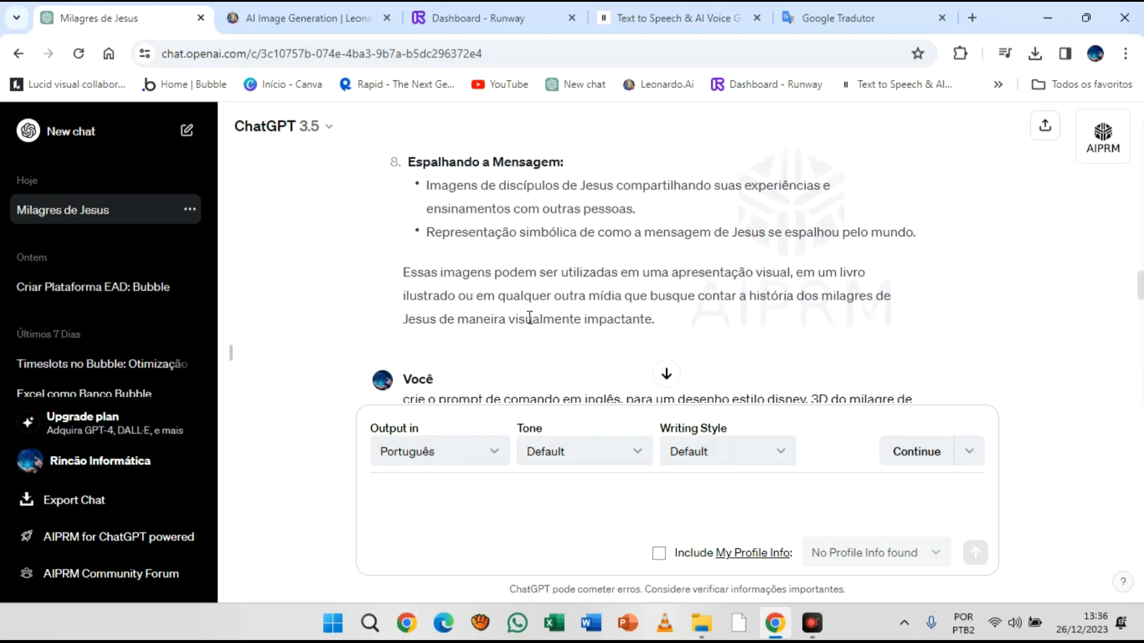
scroll(554, 274, "up", 4)
scroll(531, 266, "down", 3)
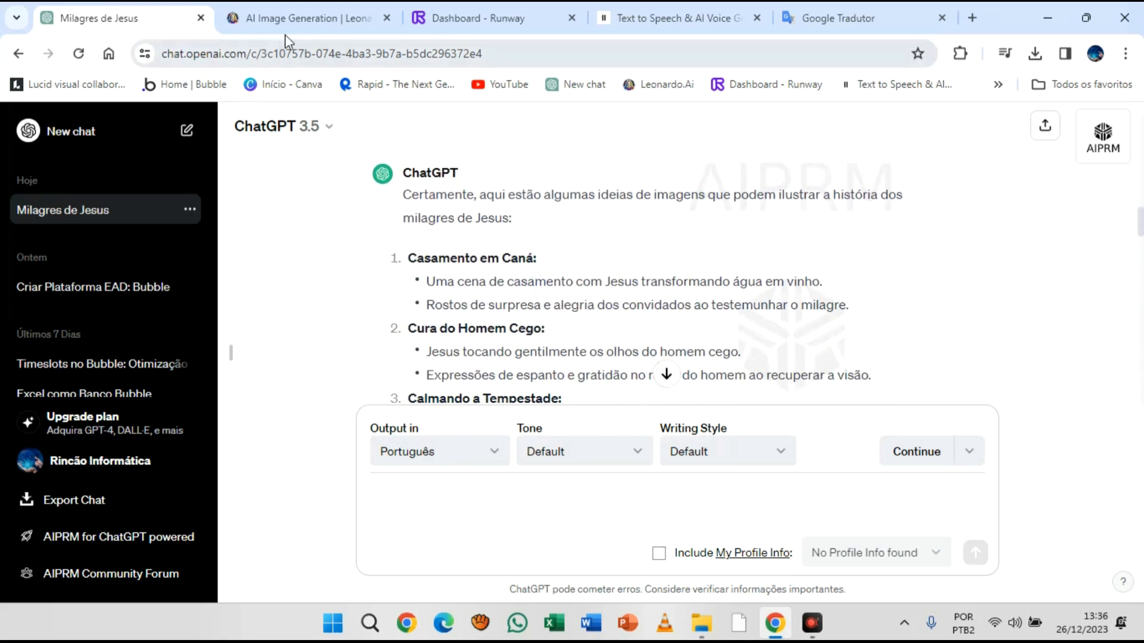
Return to Leonardo.Ai, get the recorder window out of the way and look through the generated Jesus images in the history.
left_click(311, 19)
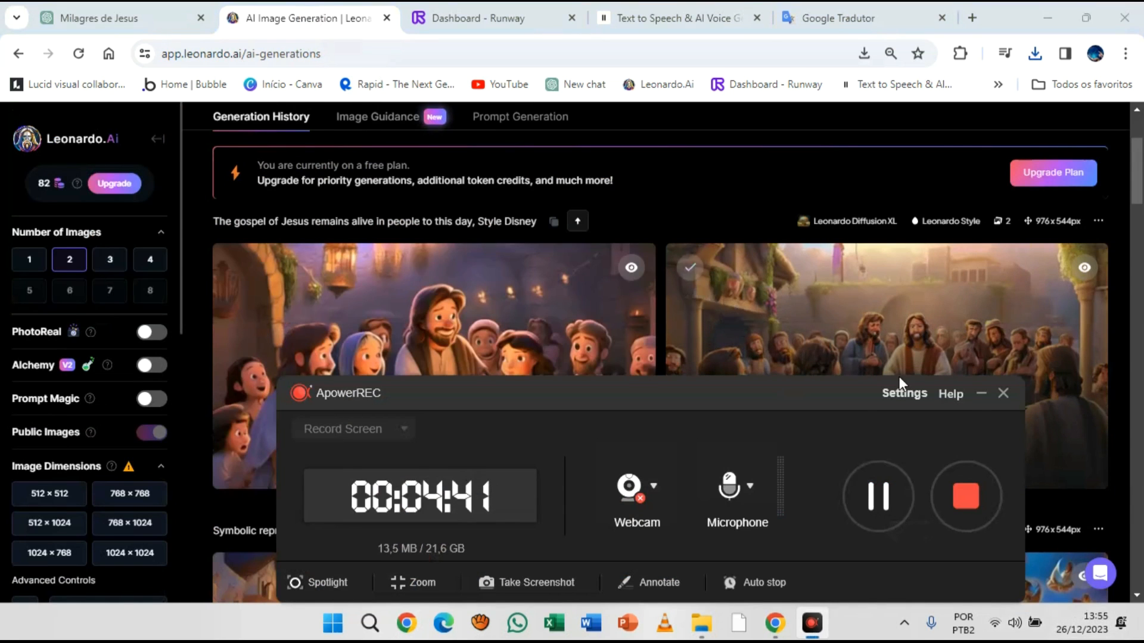
left_click(981, 393)
scroll(511, 378, "down", 20)
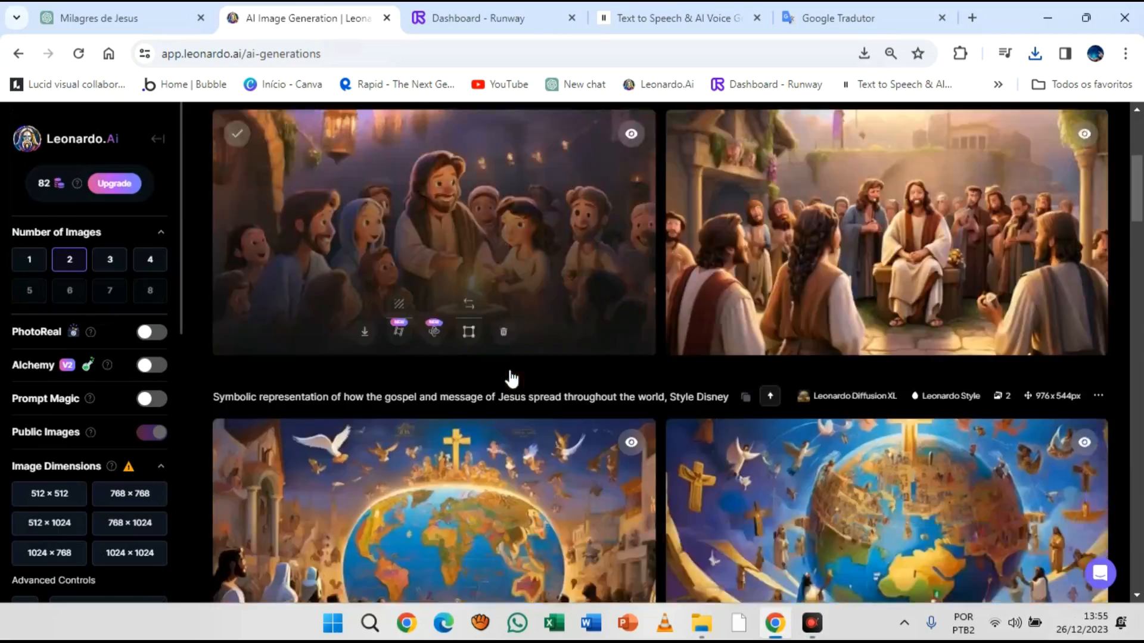
scroll(525, 373, "down", 20)
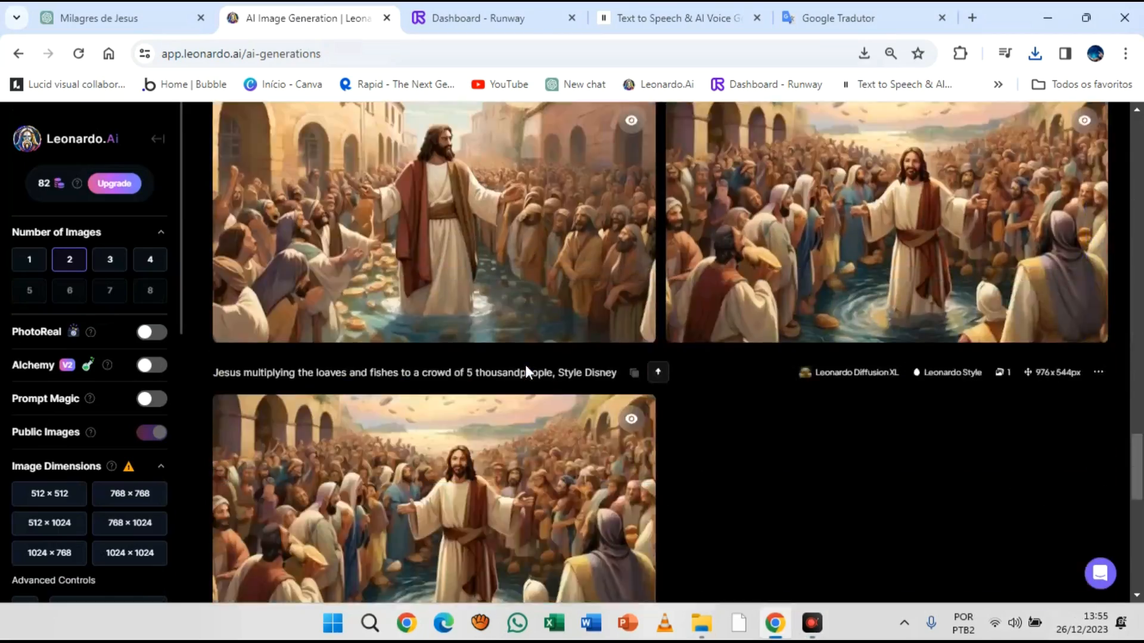
scroll(524, 384, "up", 20)
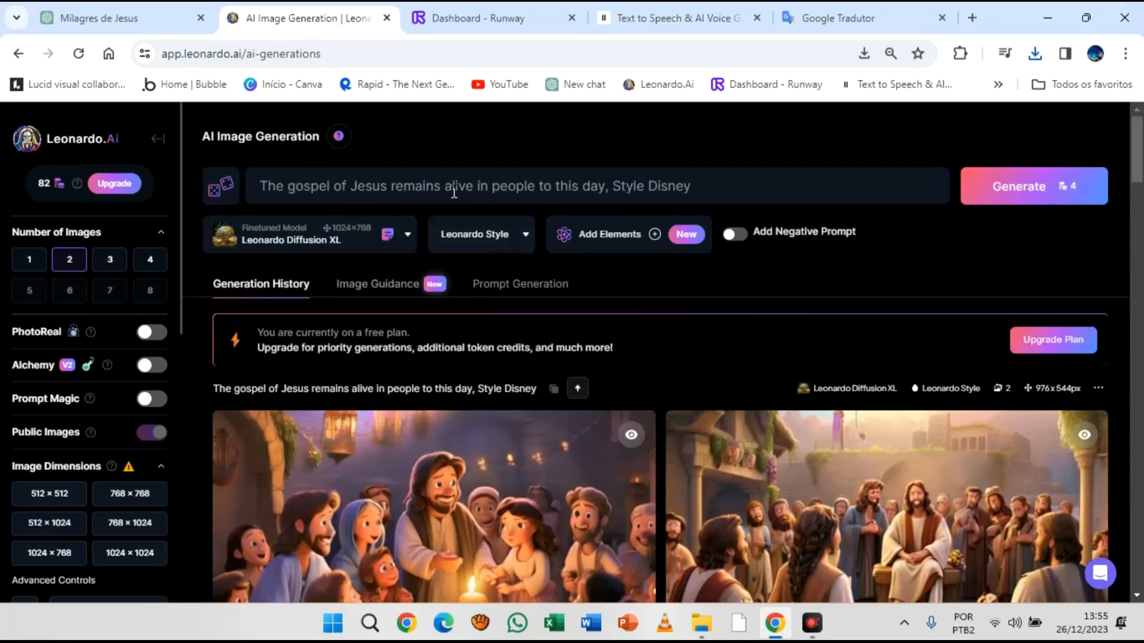
Switch to Runway and start a Gen-2 video from an image.
left_click(498, 24)
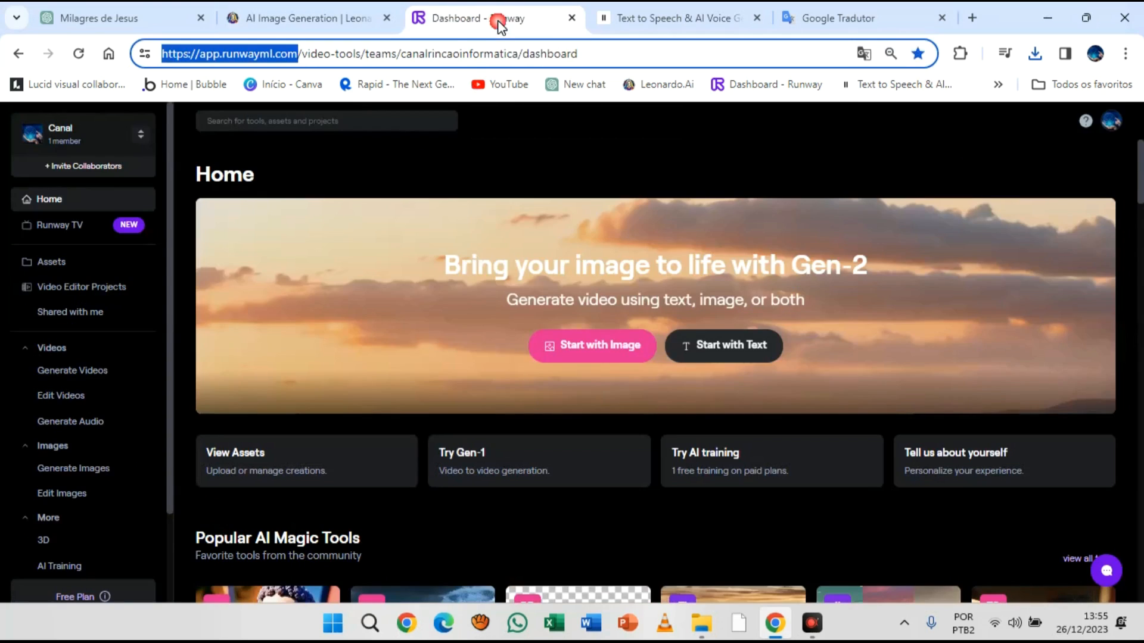
scroll(578, 328, "down", 7)
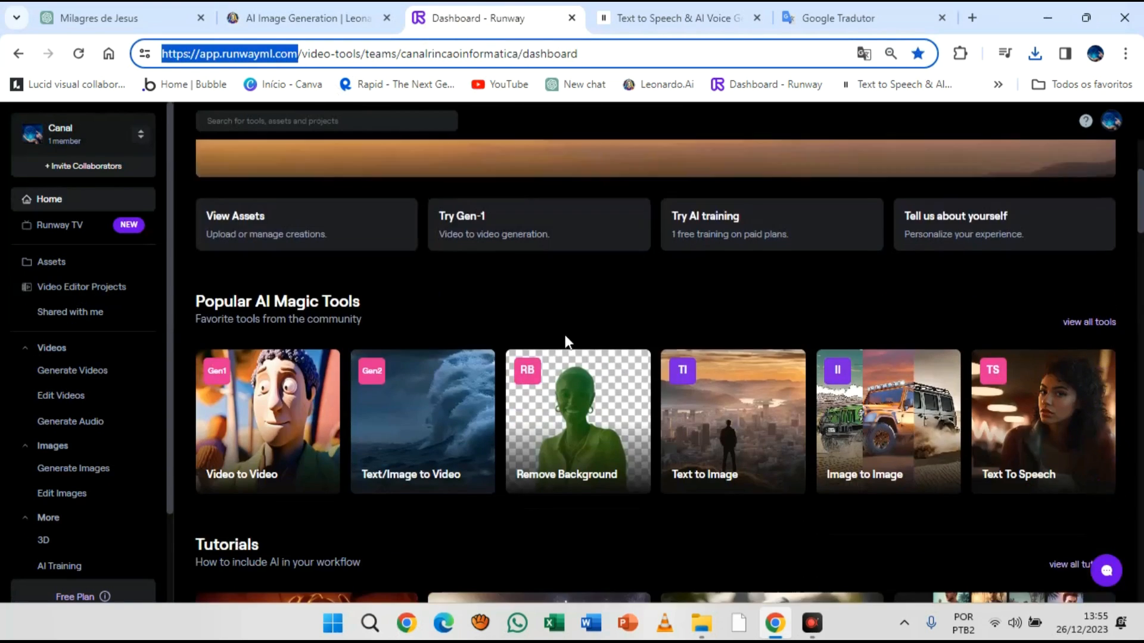
scroll(560, 349, "up", 8)
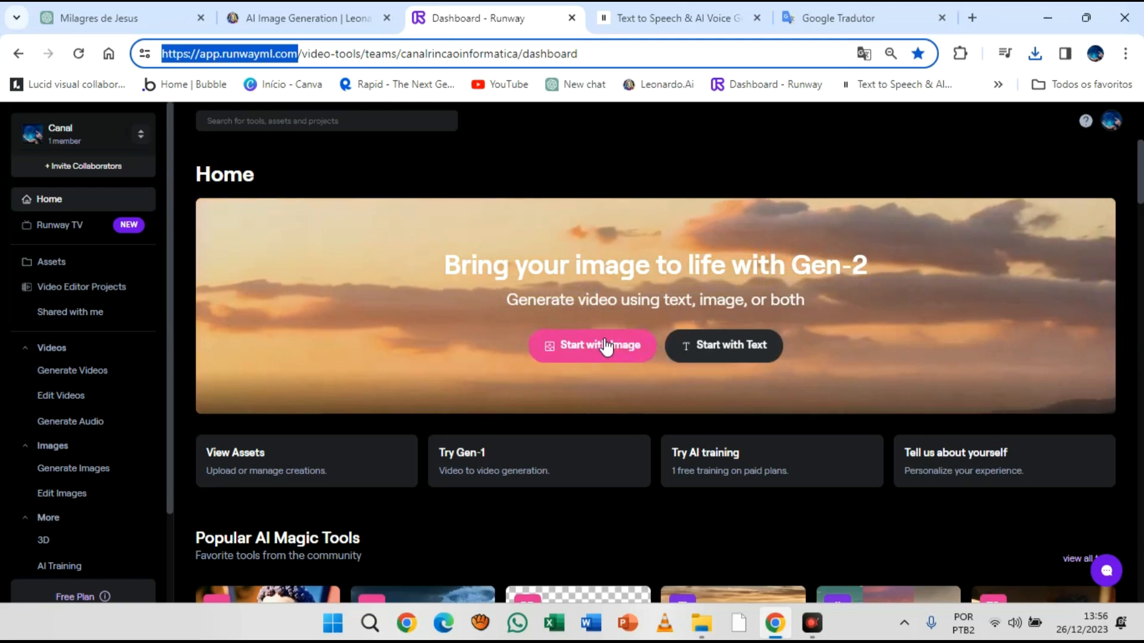
left_click(609, 346)
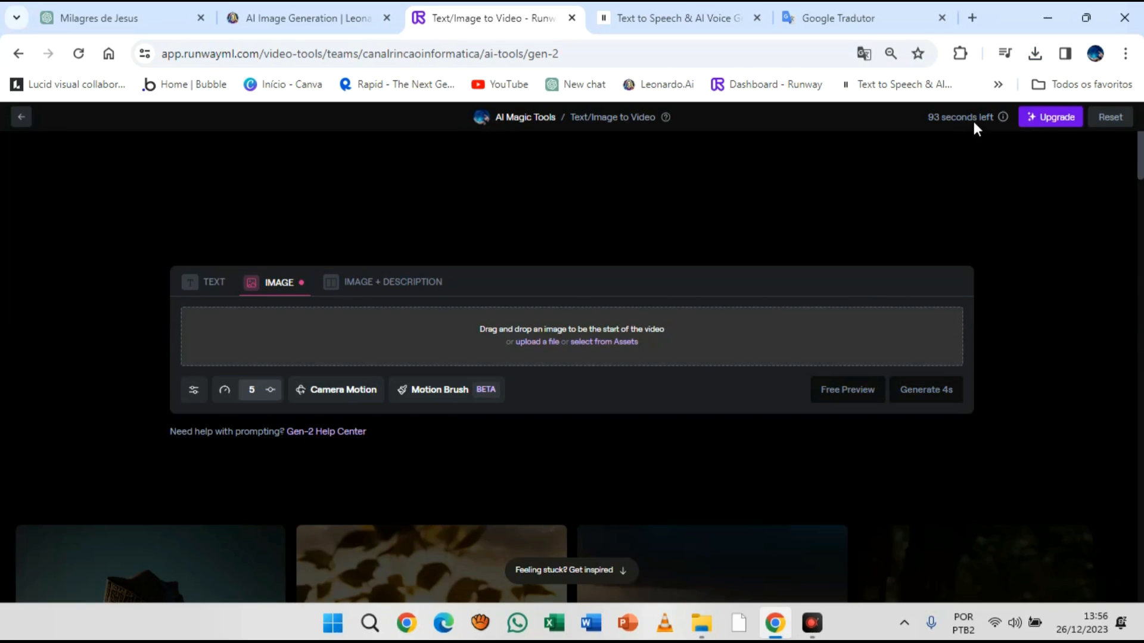
mouse_move(941, 121)
left_click(536, 344)
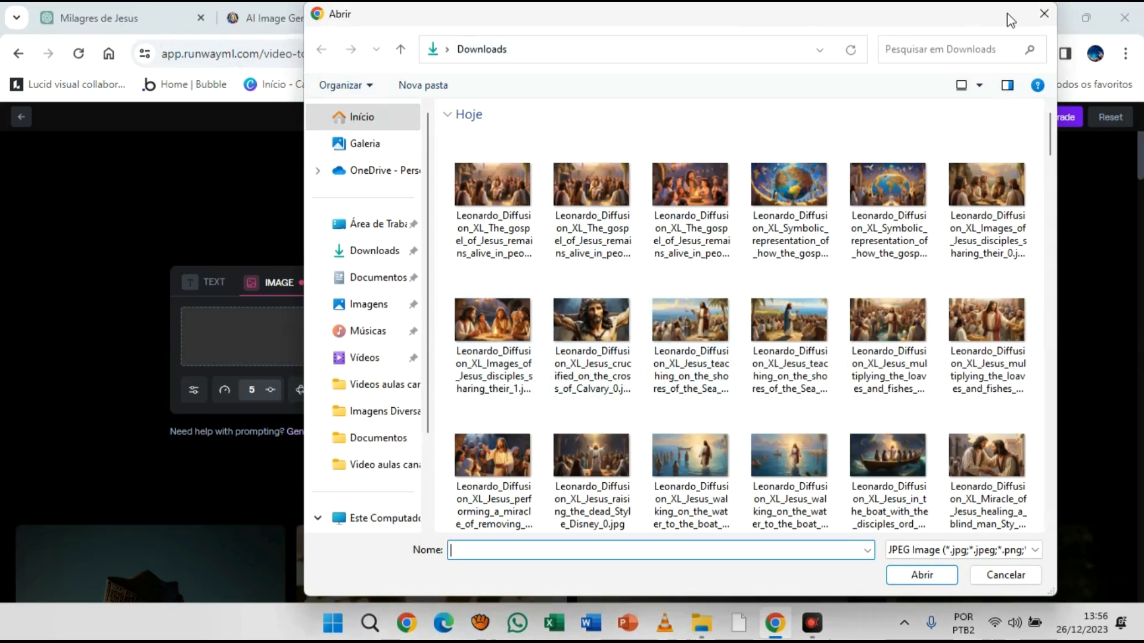
left_click(1043, 15)
Check the first scene in ChatGPT's image list, then upload Leonardo_Diffusion_XL_Create_a_heartwarming_Disneystyle_3D_ani_0.jpg to Runway as the video's starting image.
left_click(153, 17)
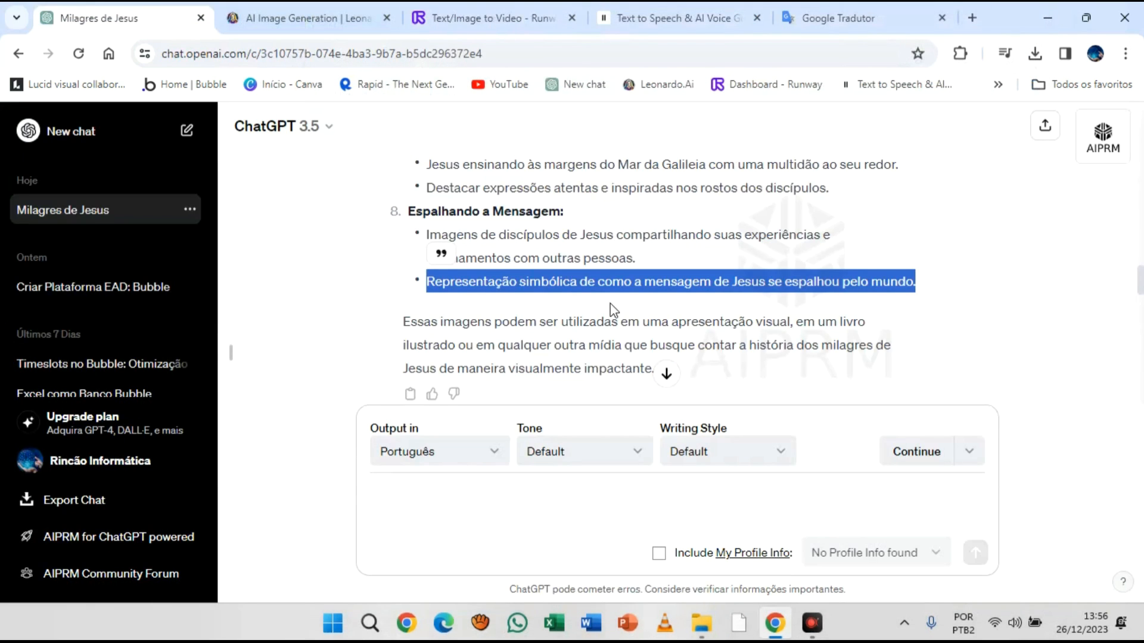
scroll(610, 309, "up", 10)
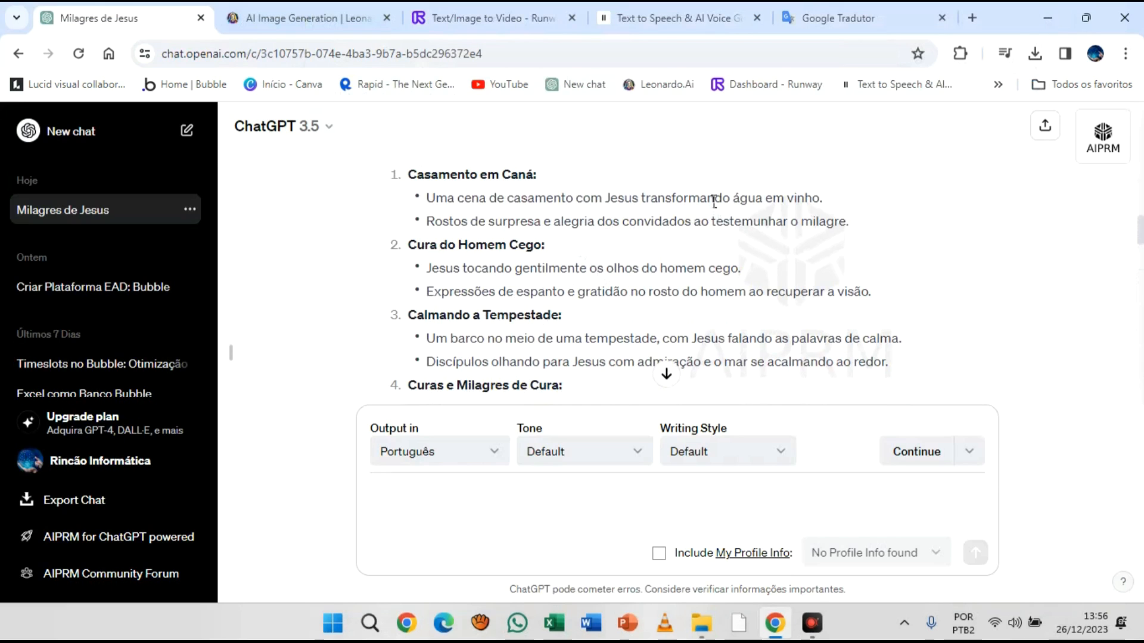
left_click(495, 7)
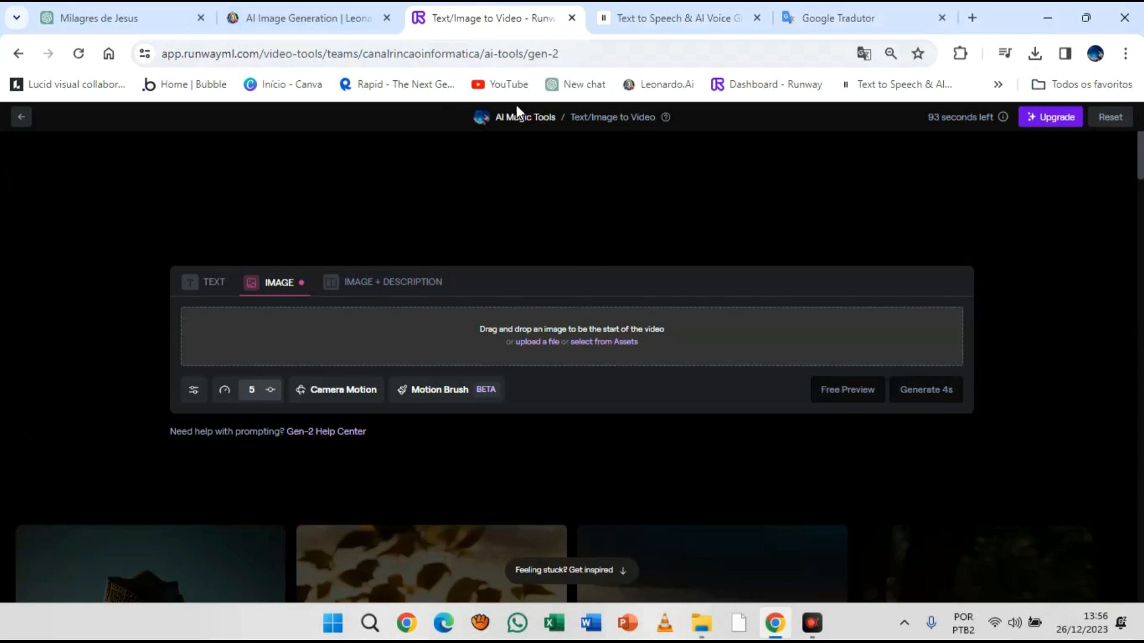
left_click(526, 342)
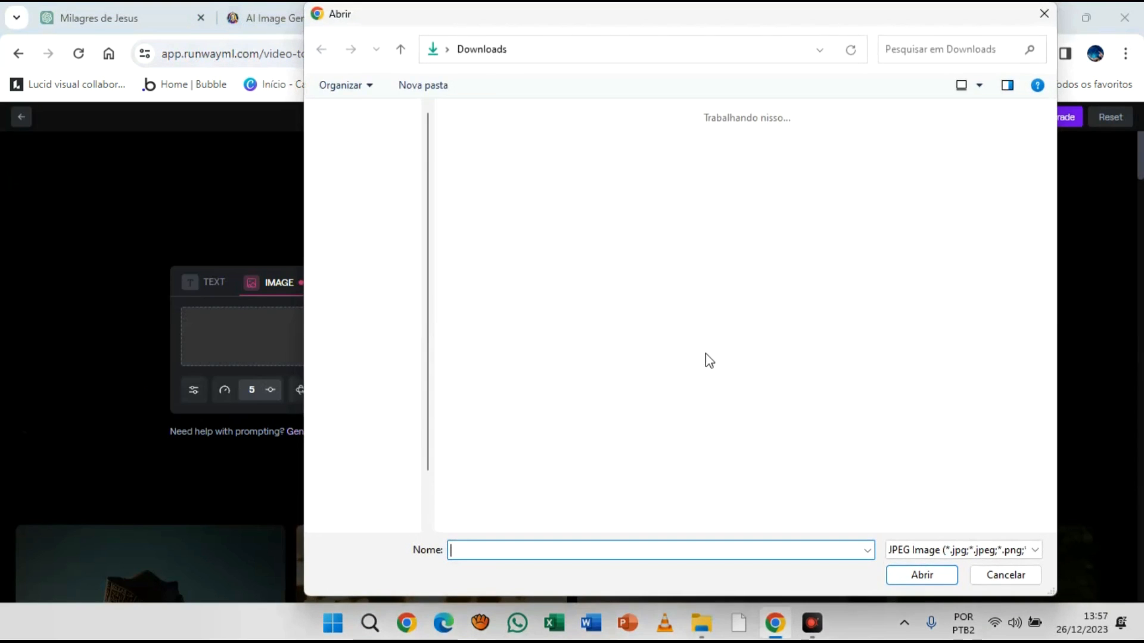
scroll(730, 360, "down", 5)
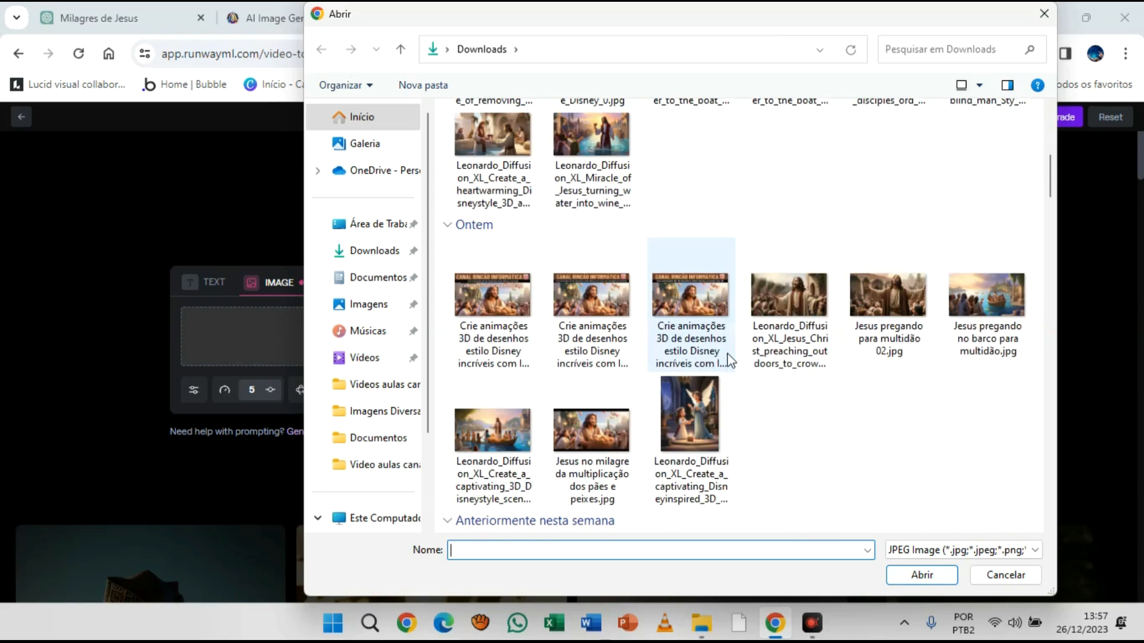
scroll(796, 378, "up", 5)
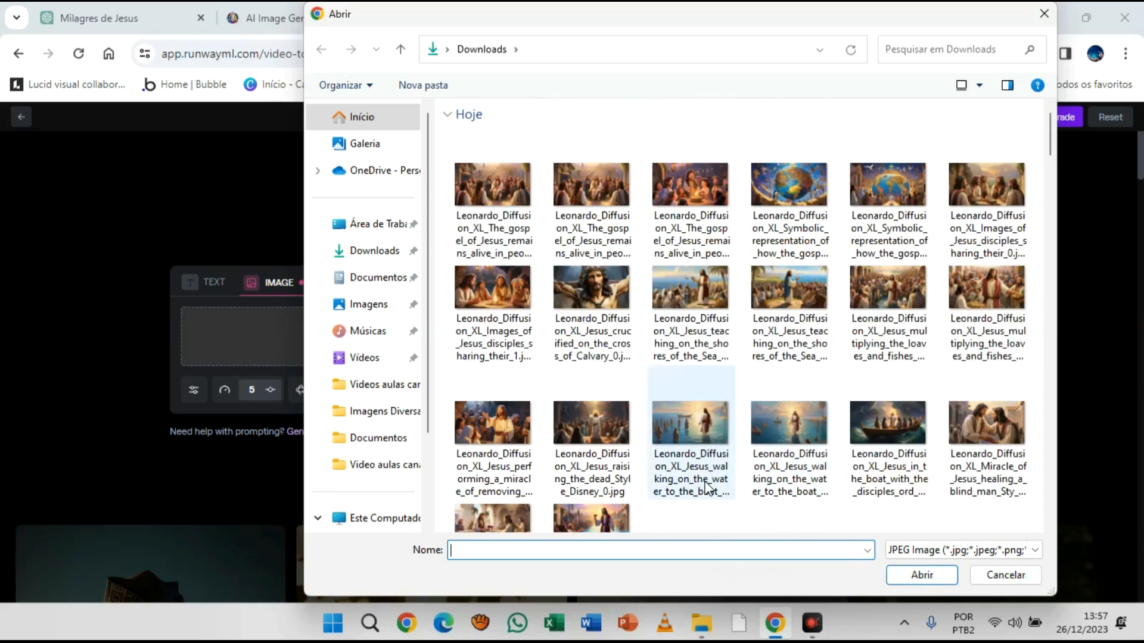
scroll(565, 370, "down", 3)
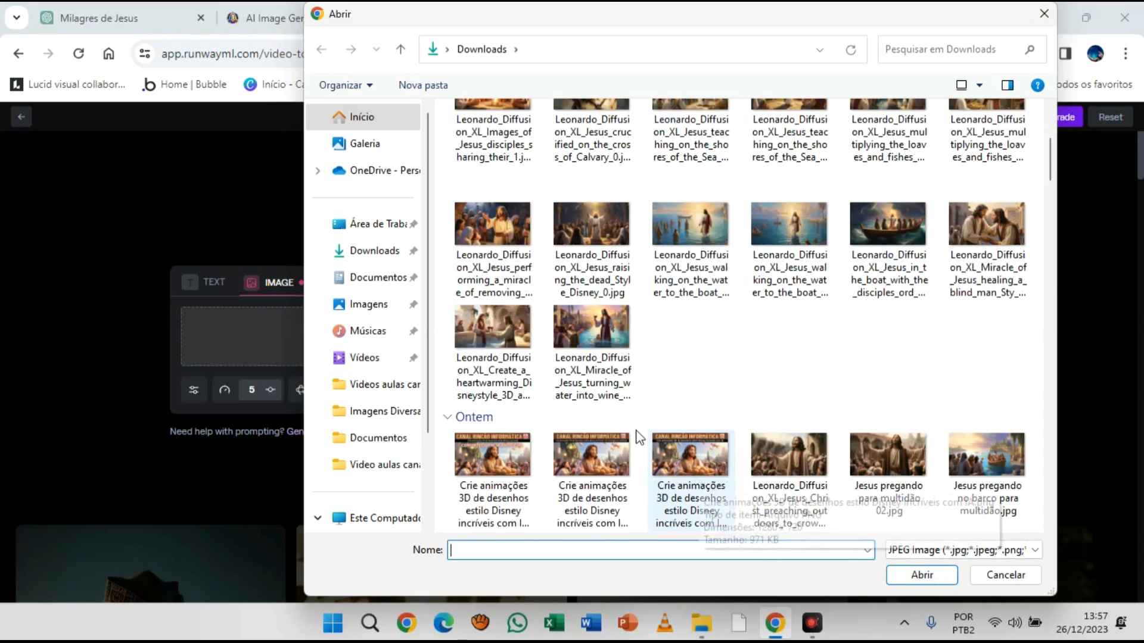
left_click(520, 323)
double_click(520, 323)
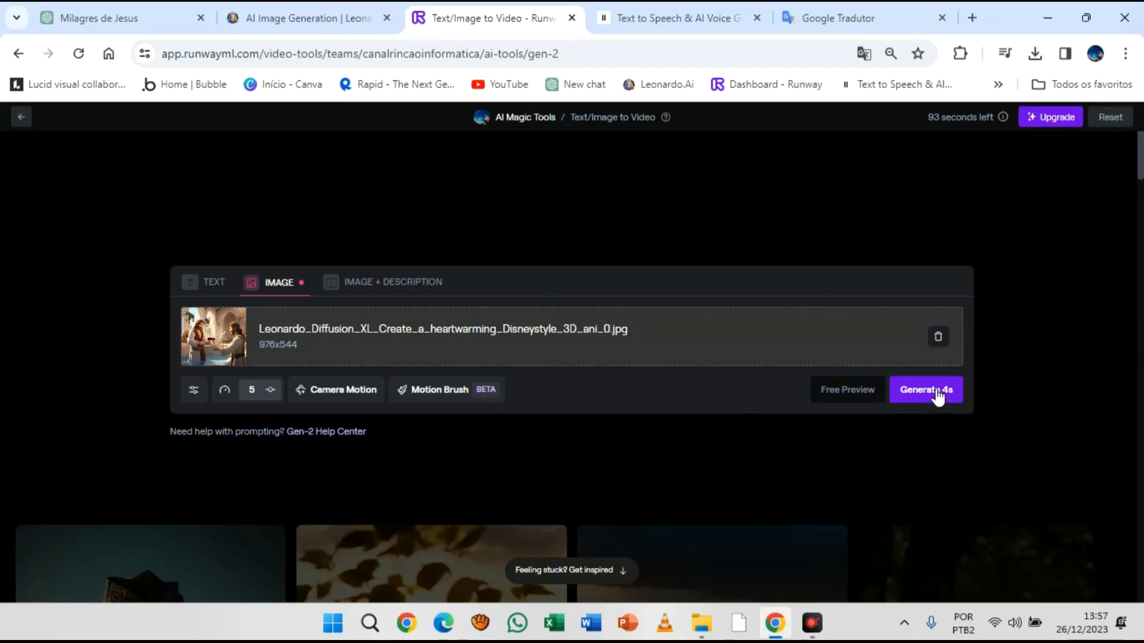
Generate the 4-second Gen-2 video from the uploaded wine-scene image and play the result.
mouse_move(853, 395)
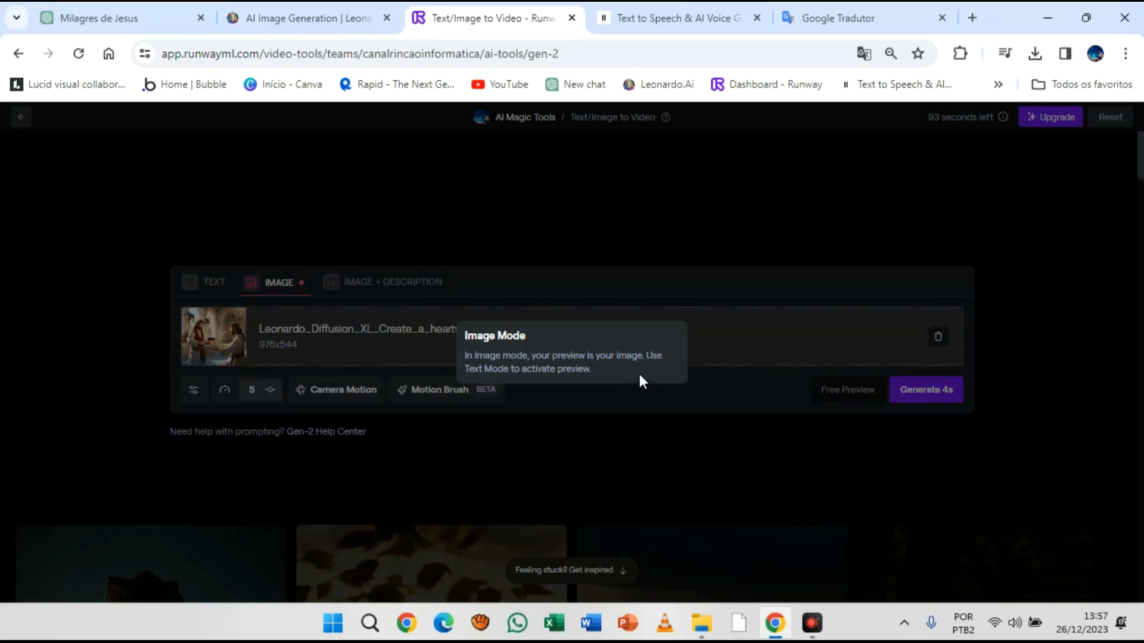
left_click(703, 422)
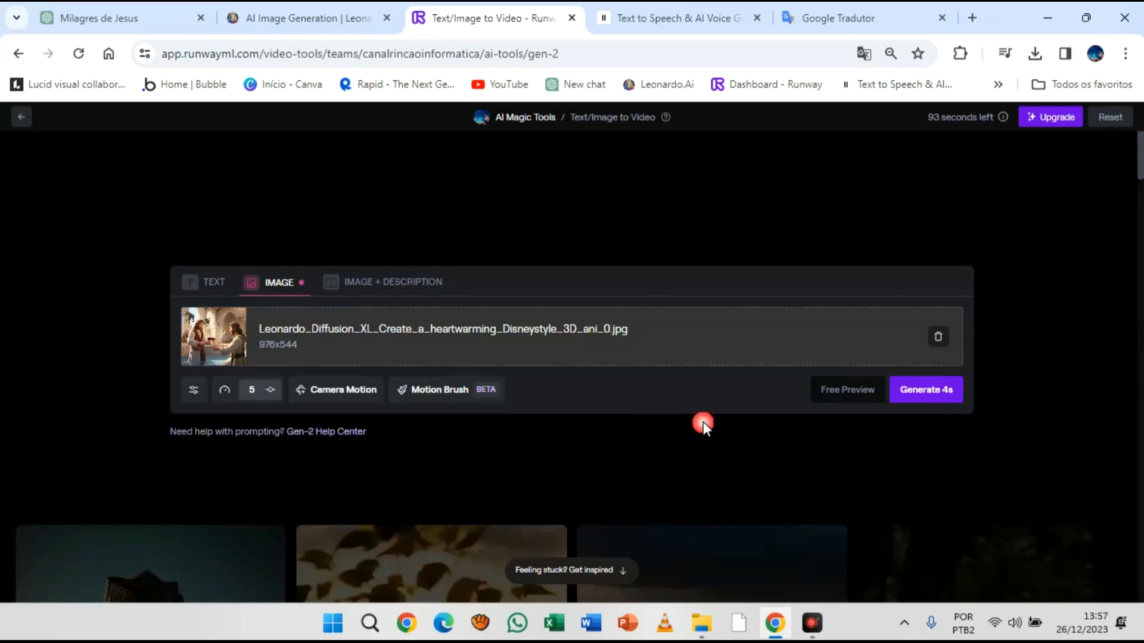
left_click(932, 394)
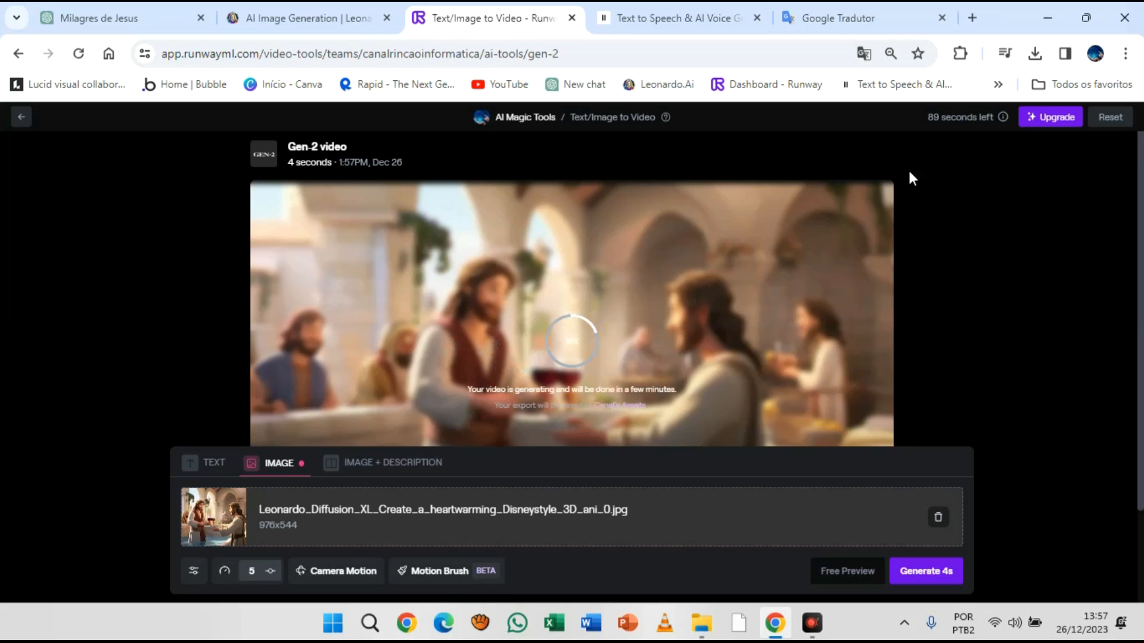
mouse_move(957, 118)
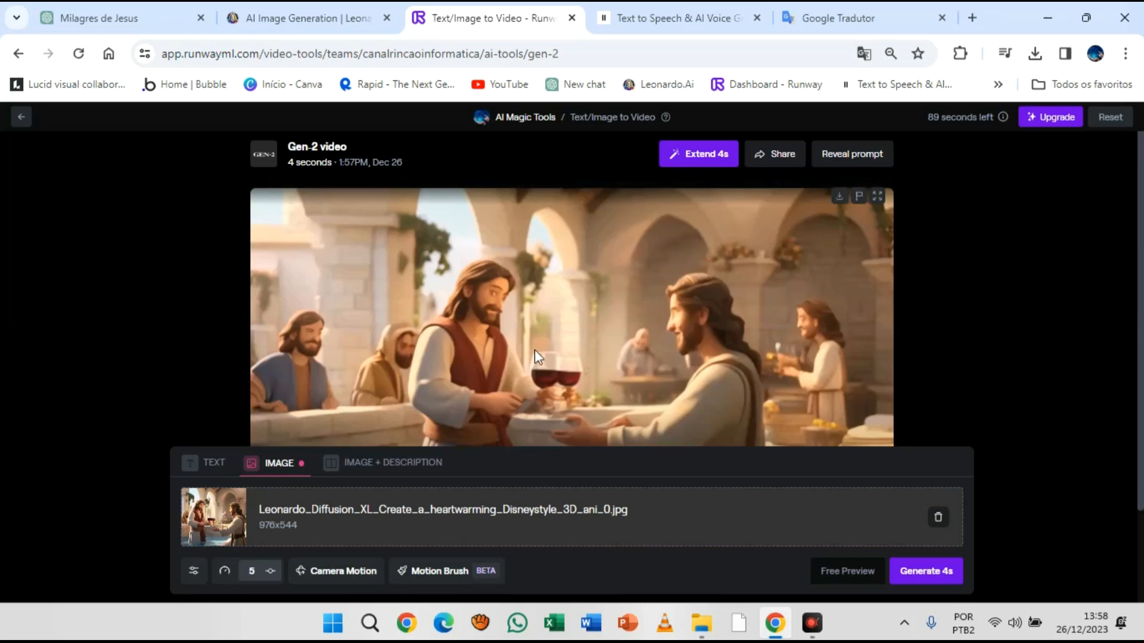
scroll(542, 372, "down", 1)
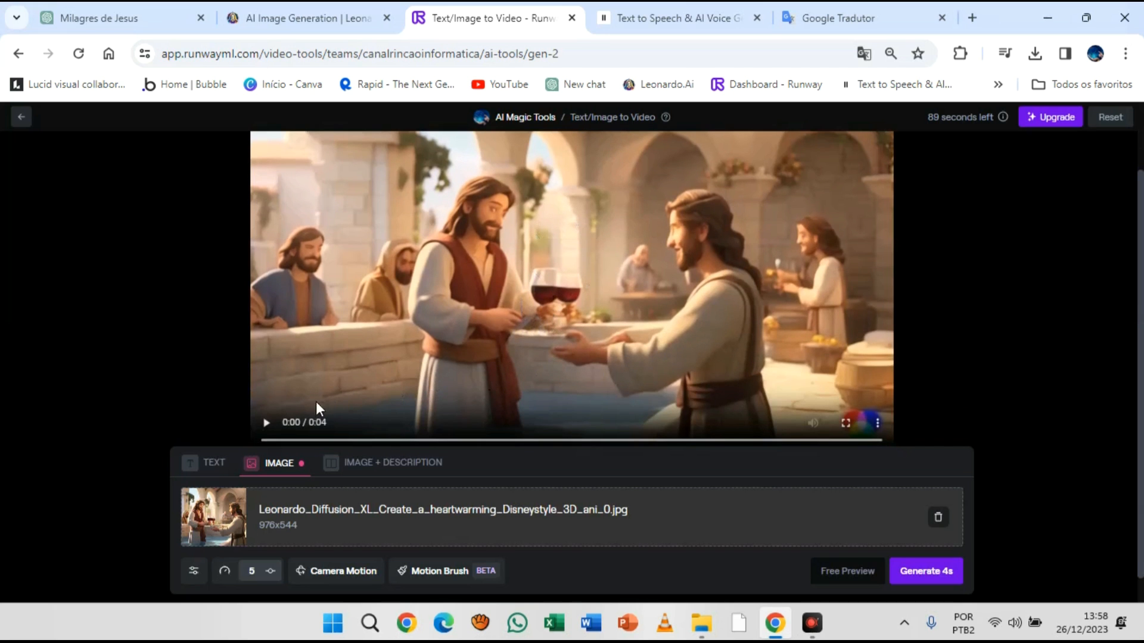
left_click(267, 423)
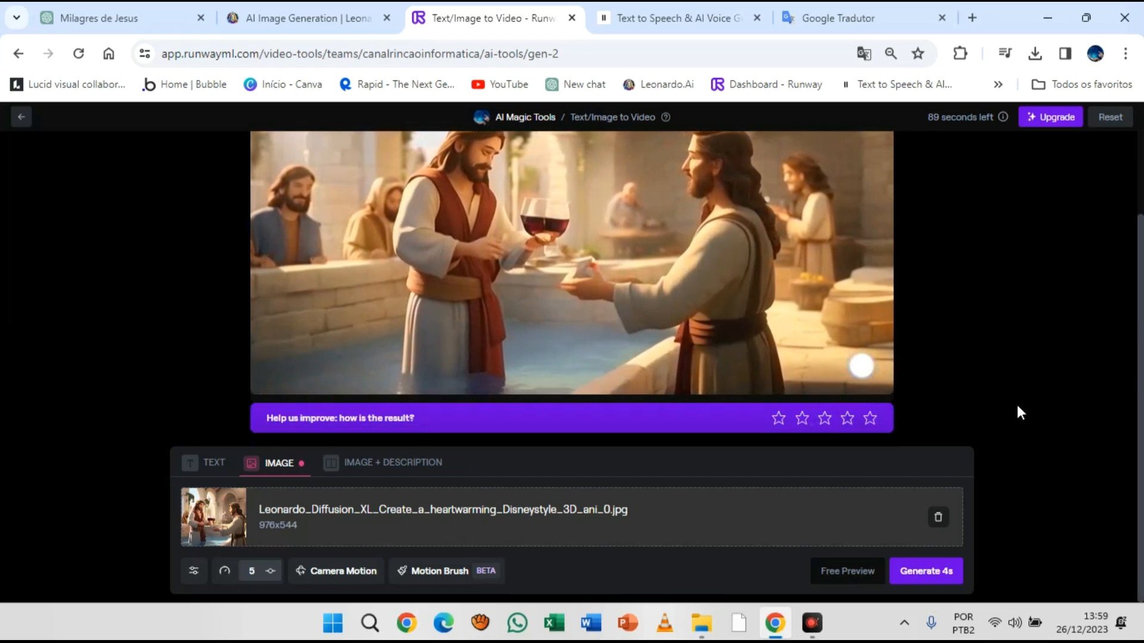
Download the generated wine-scene video, open the downloaded file in VLC, and return to Runway.
scroll(1016, 402, "up", 2)
scroll(1016, 389, "up", 1)
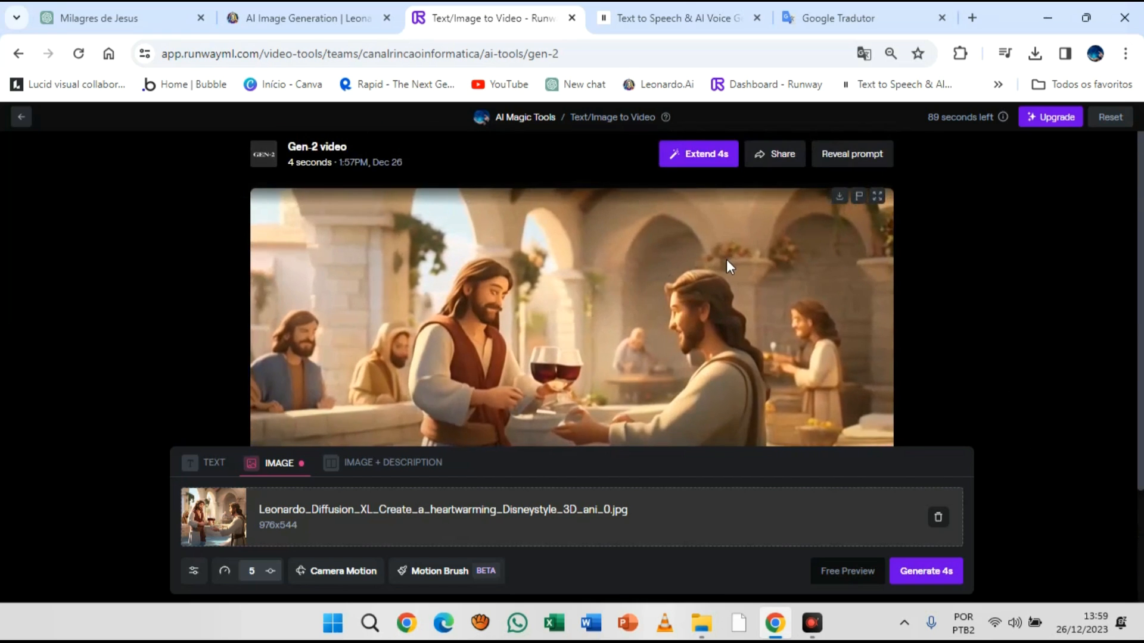
left_click(839, 197)
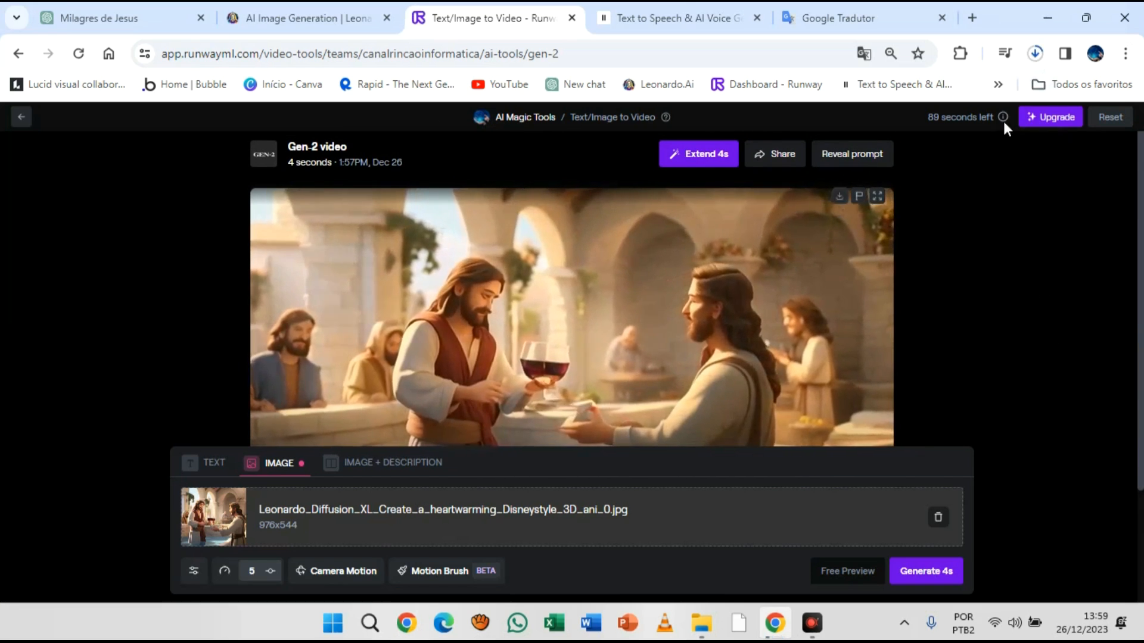
left_click(1035, 55)
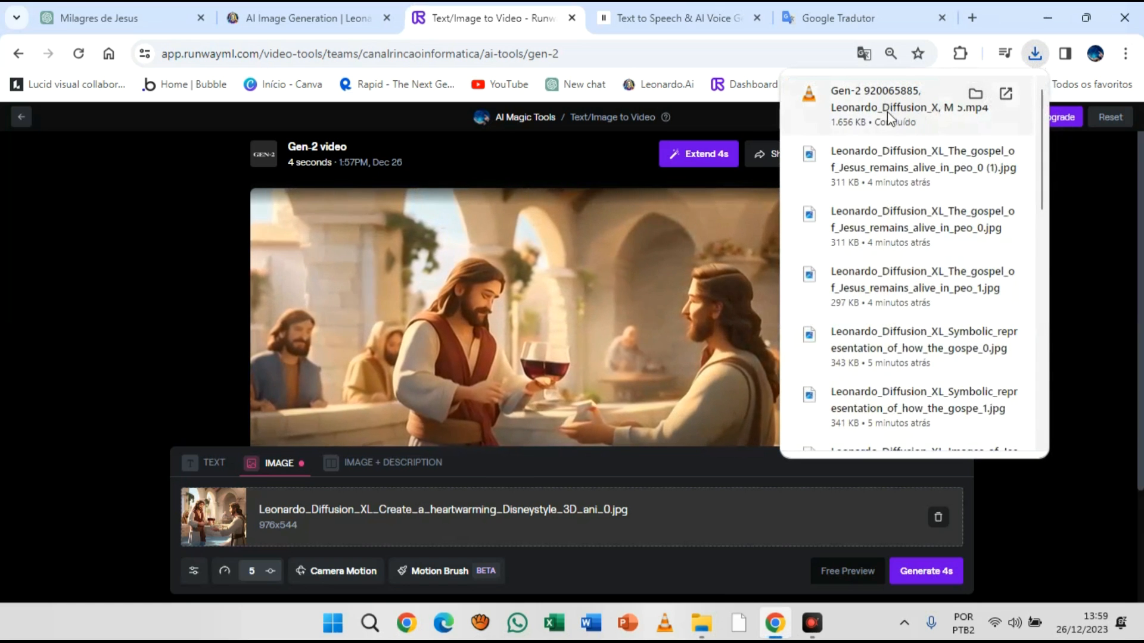
left_click(1006, 95)
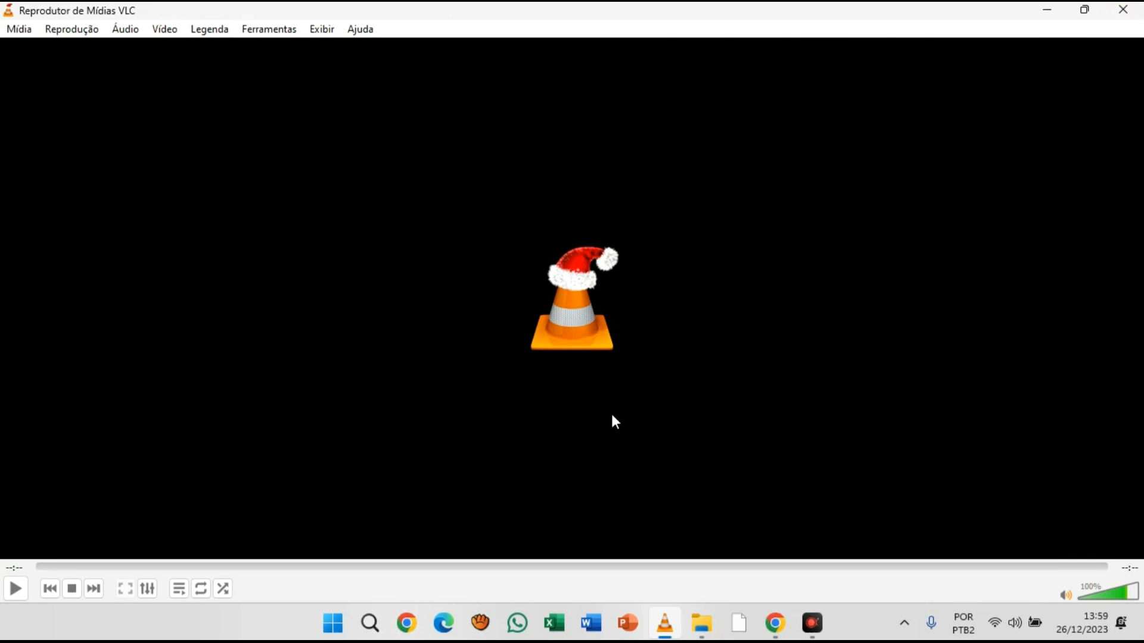
left_click(774, 623)
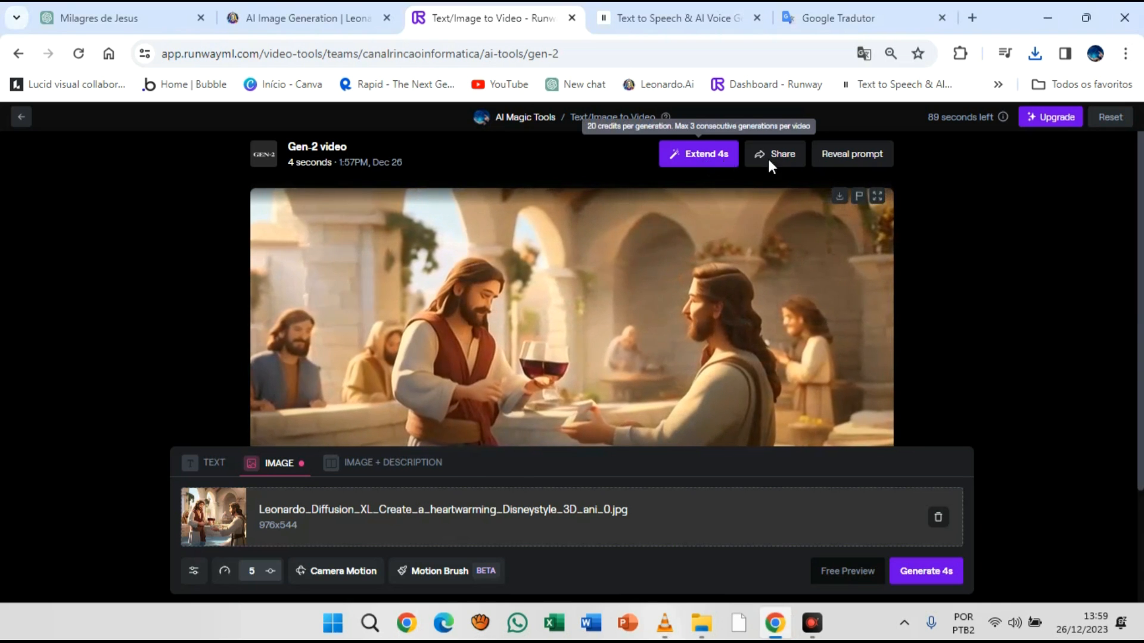
Look through the thumbnails of all the Jesus videos generated in the Gen-2 session.
mouse_move(967, 123)
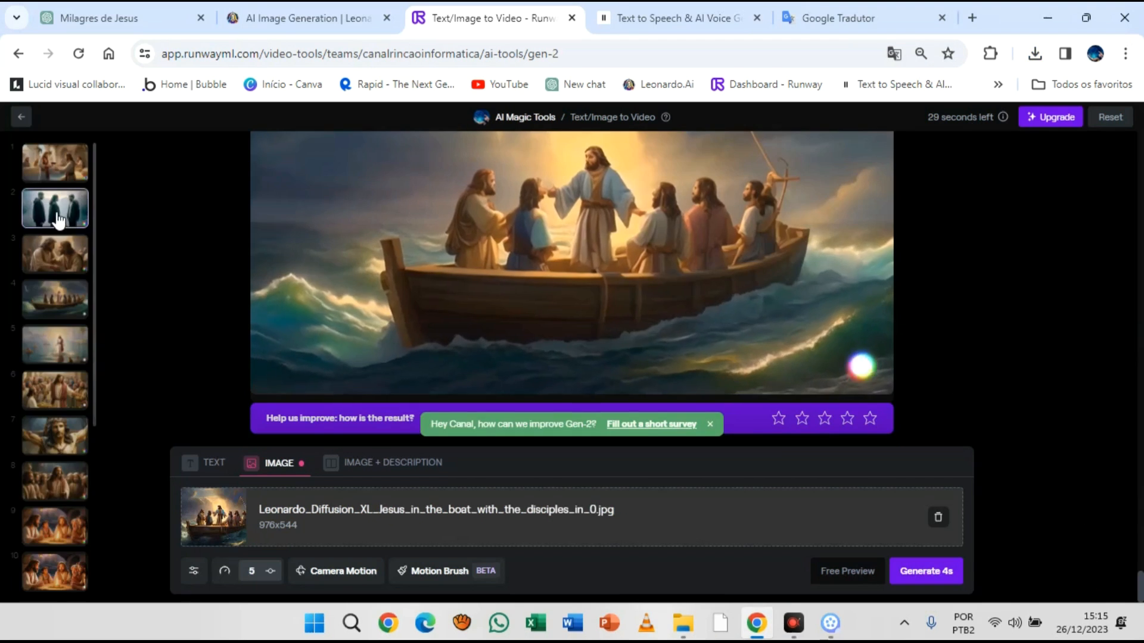
scroll(53, 345, "down", 3)
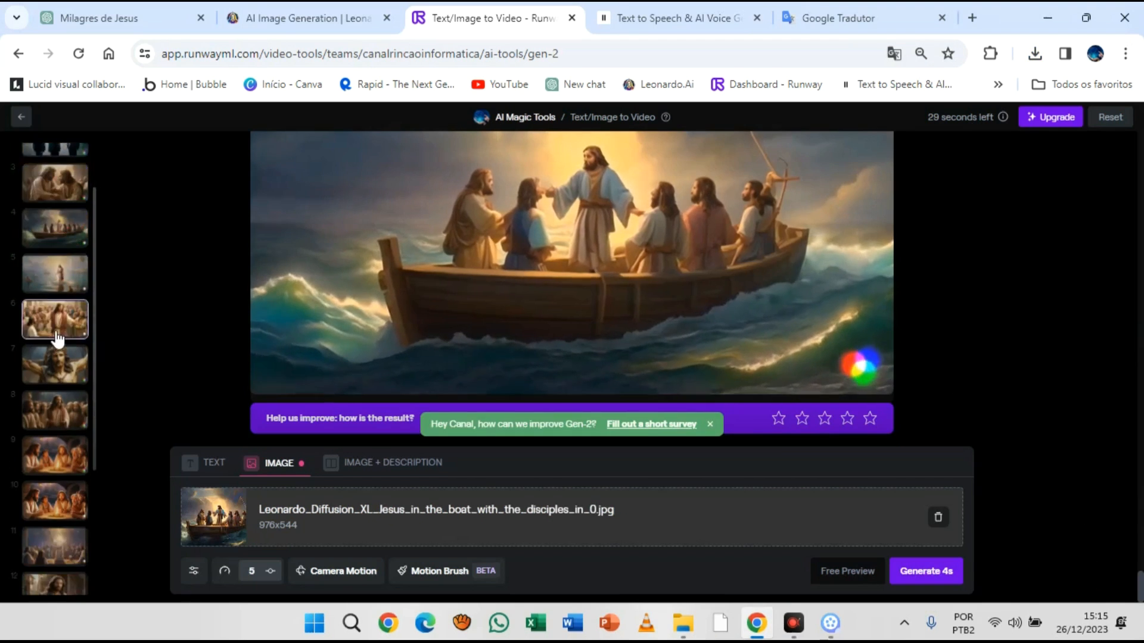
scroll(51, 372, "up", 5)
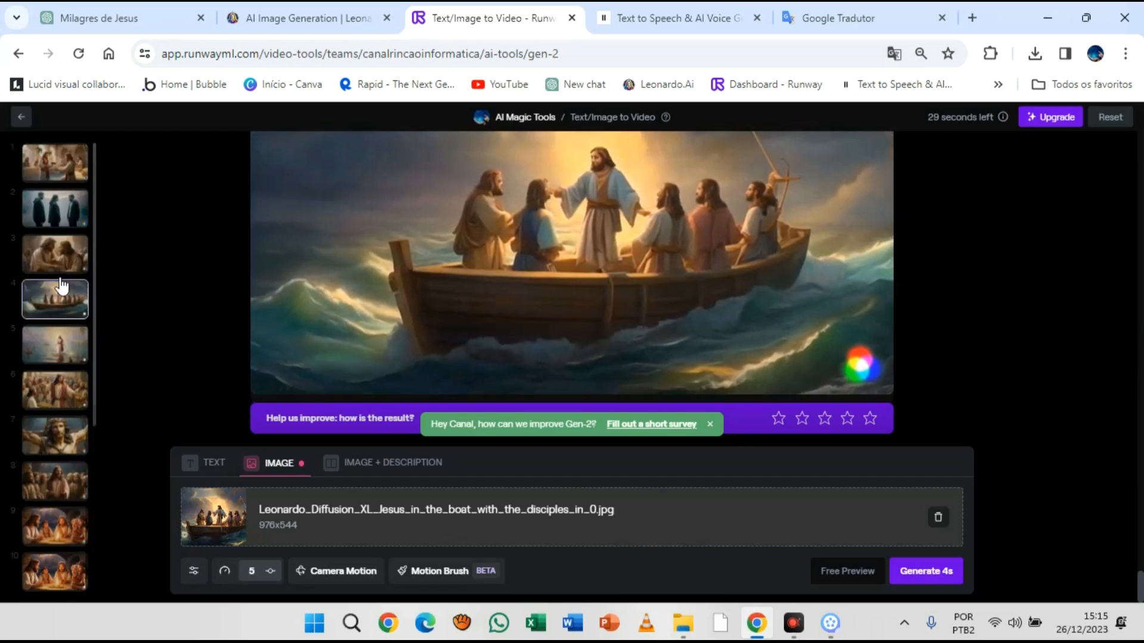
mouse_move(341, 253)
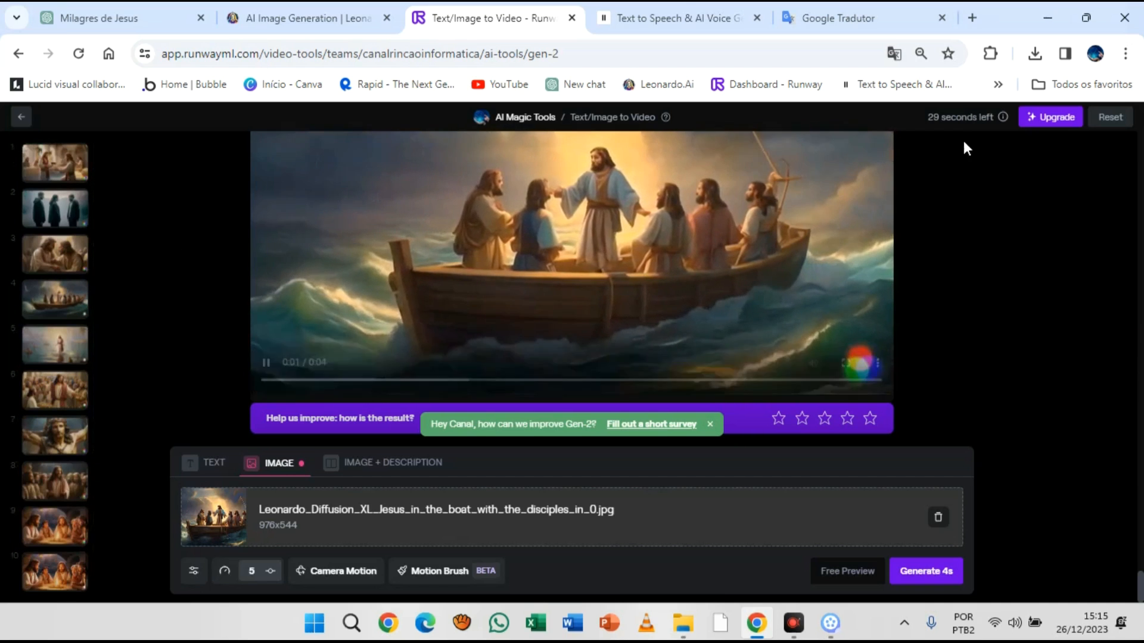
Switch to the video editor and remove all the old clips from the media library.
left_click(830, 623)
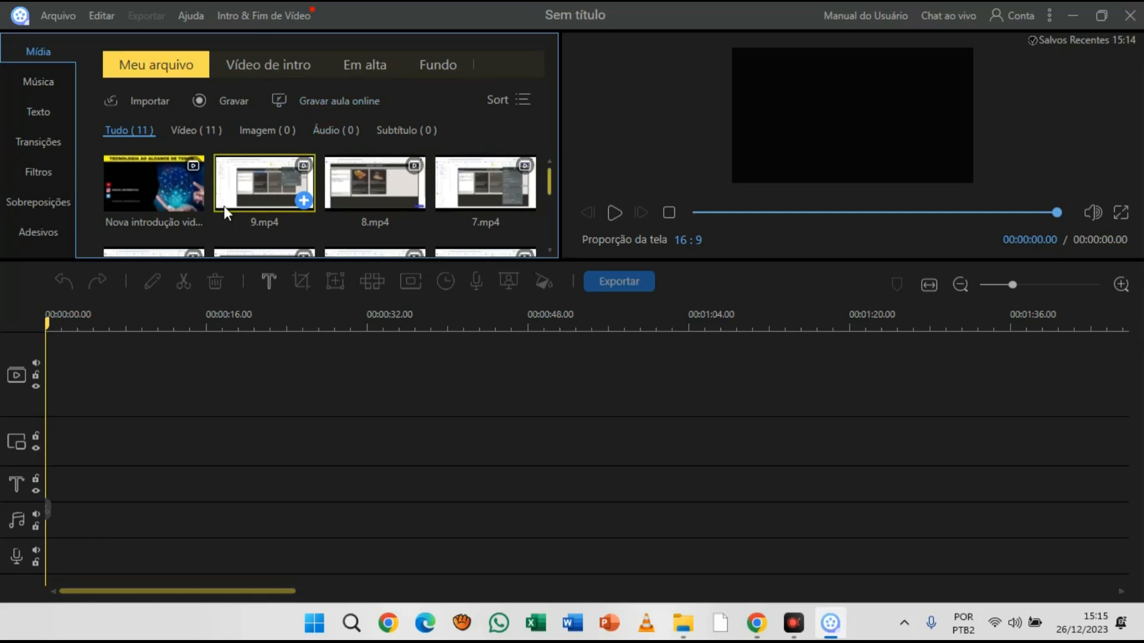
left_click(252, 188)
left_click(253, 187)
key("Delete")
left_click(253, 186)
key("Delete")
left_click(258, 186)
key("Delete")
left_click(258, 185)
key("Delete")
left_click(257, 186)
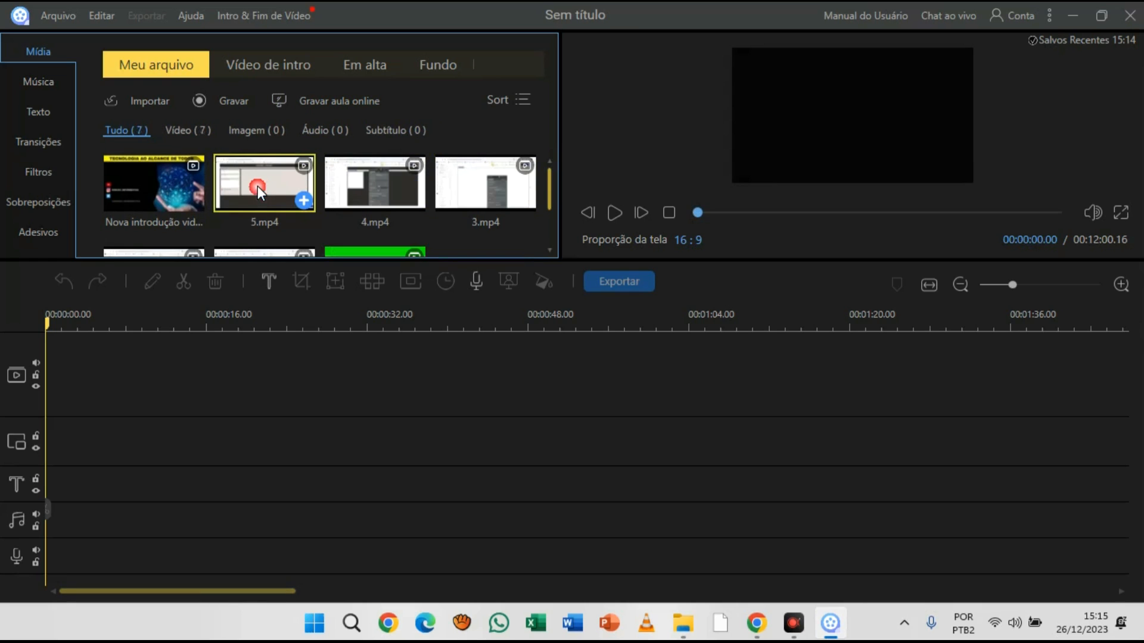
key("Delete")
left_click(258, 186)
key("Delete")
left_click(257, 186)
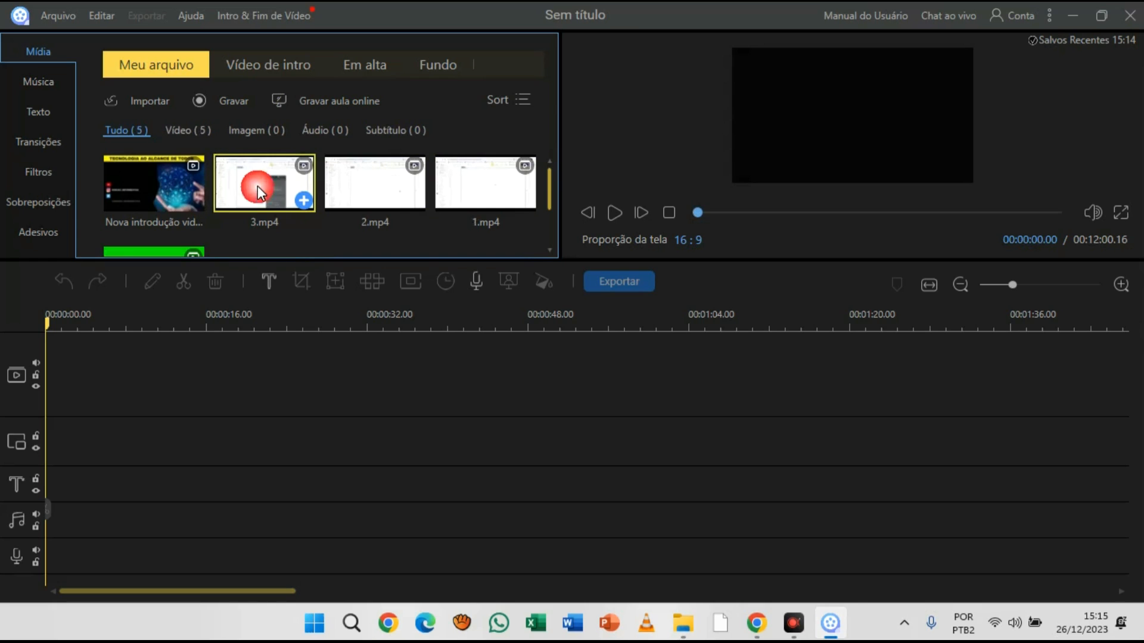
key("Delete")
left_click(257, 186)
key("Delete")
left_click(257, 186)
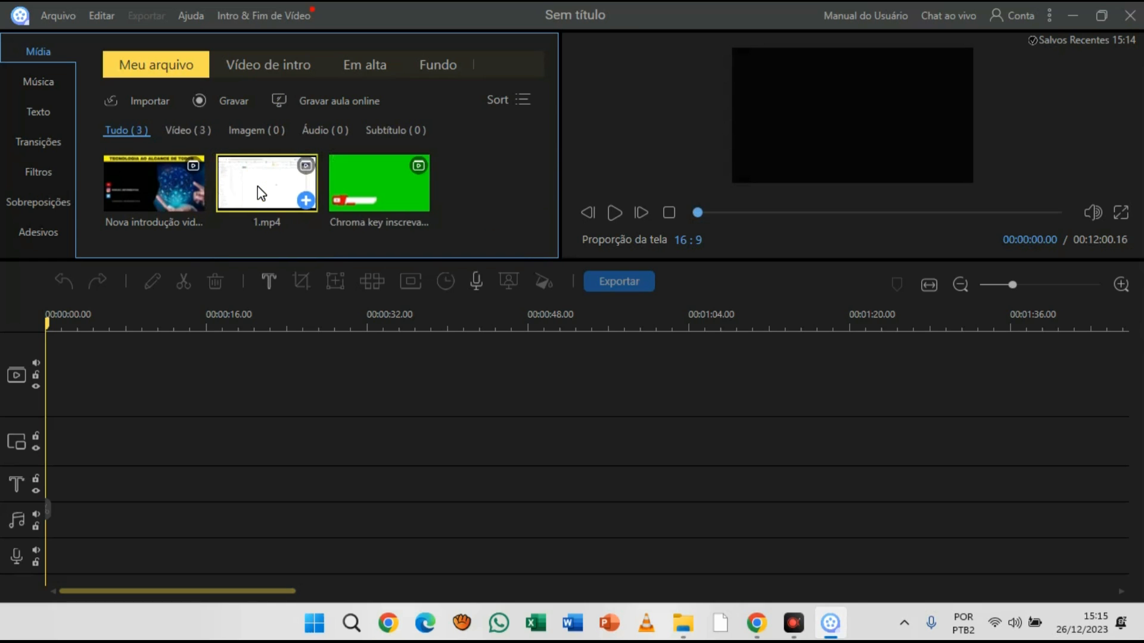
key("Delete")
left_click(257, 186)
key("Delete")
left_click(158, 180)
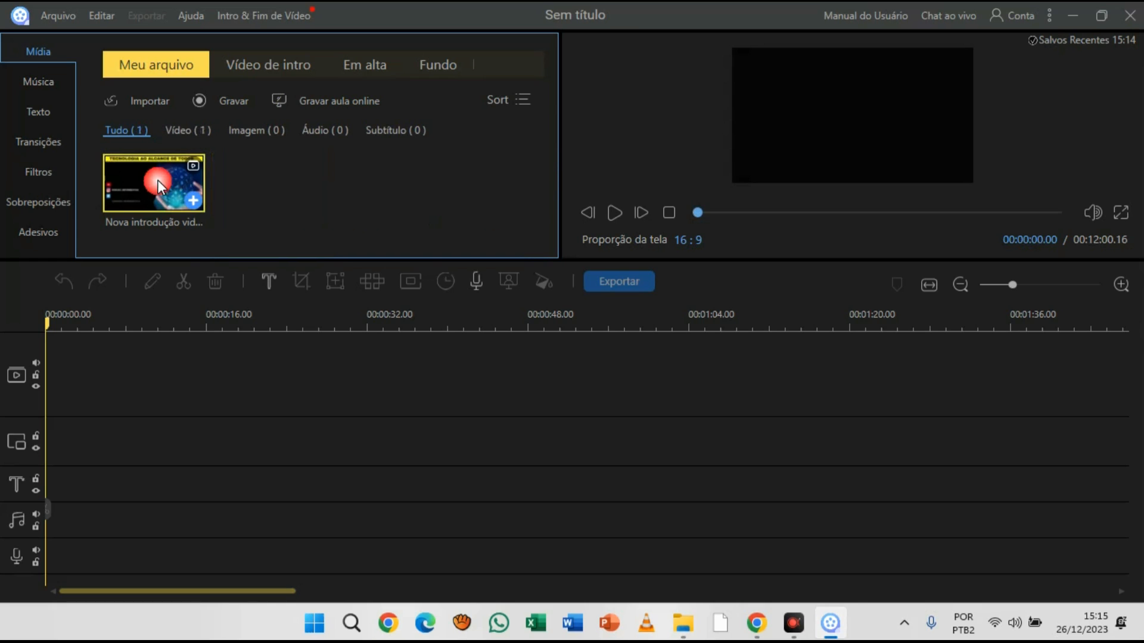
key("Delete")
Open the file import dialog at the Downloads folder, show smaller icons and sort the files by type.
left_click(233, 191)
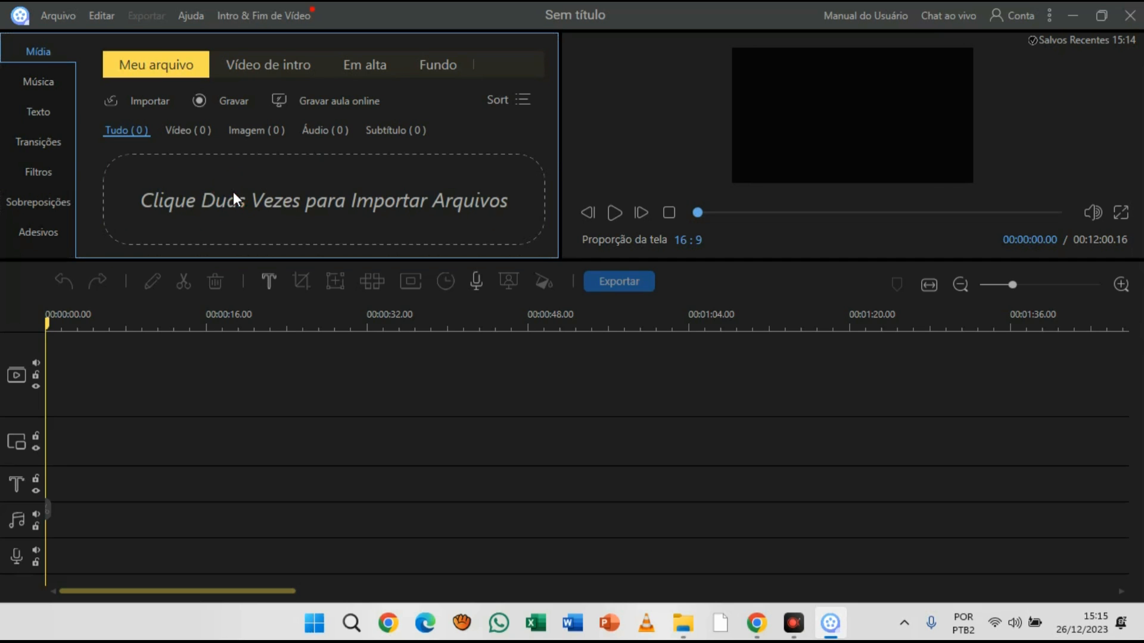
double_click(233, 192)
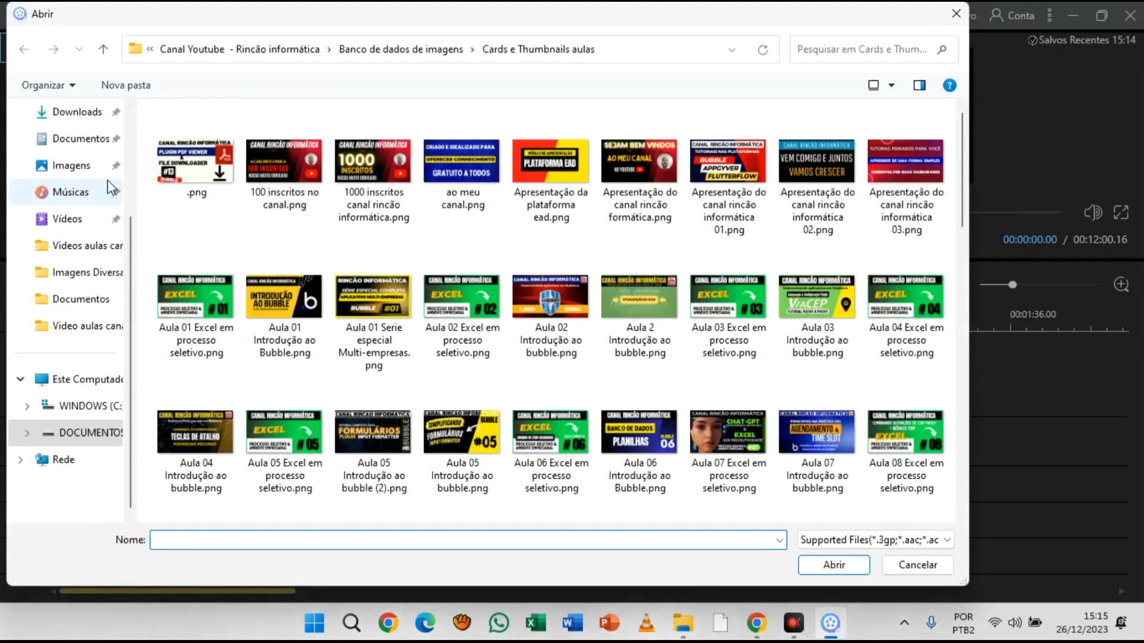
left_click(78, 113)
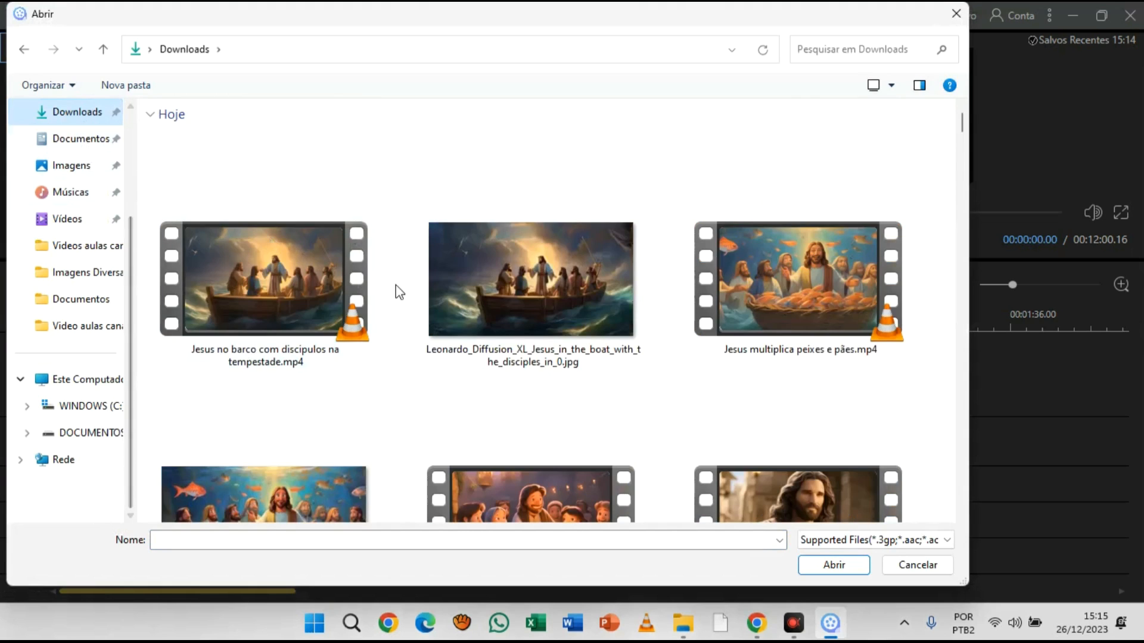
left_click(892, 87)
left_click(936, 120)
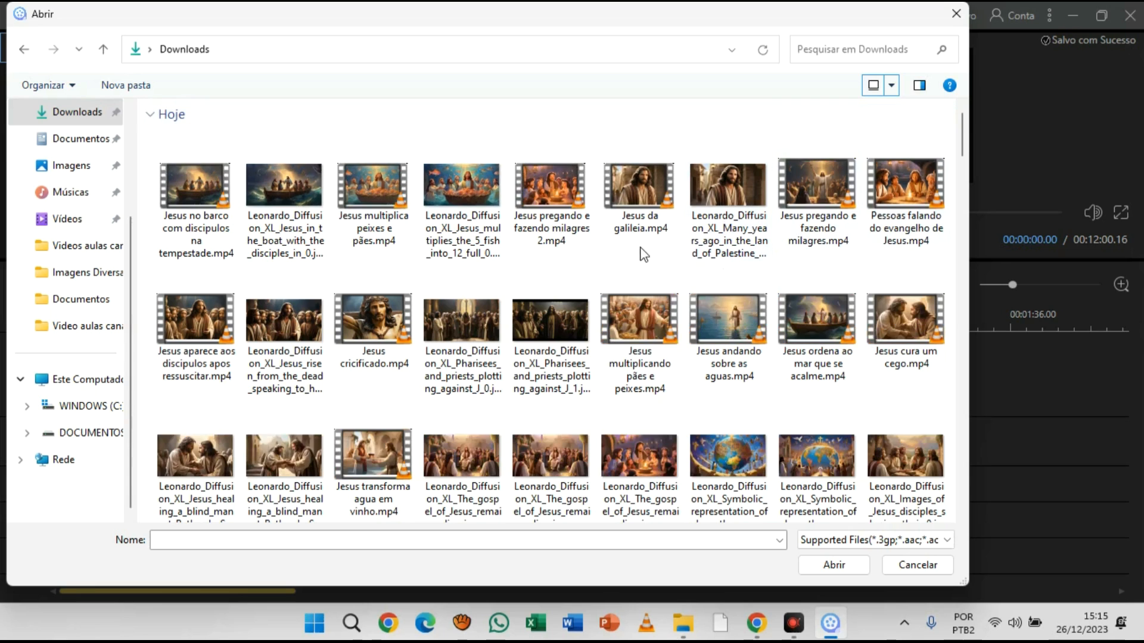
right_click(152, 227)
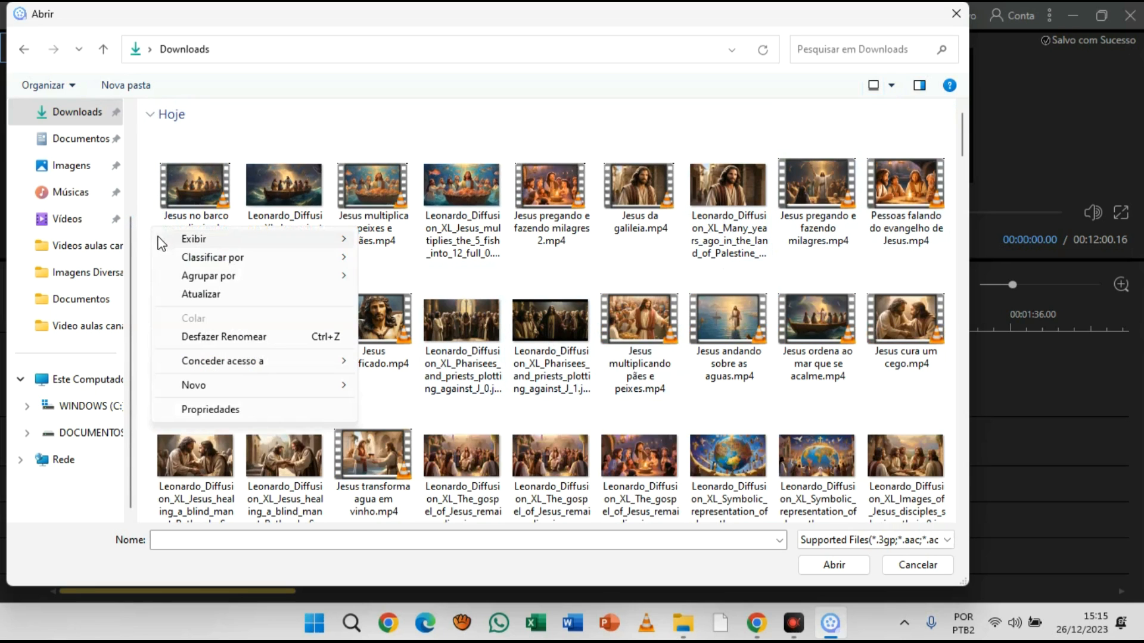
mouse_move(268, 256)
left_click(394, 296)
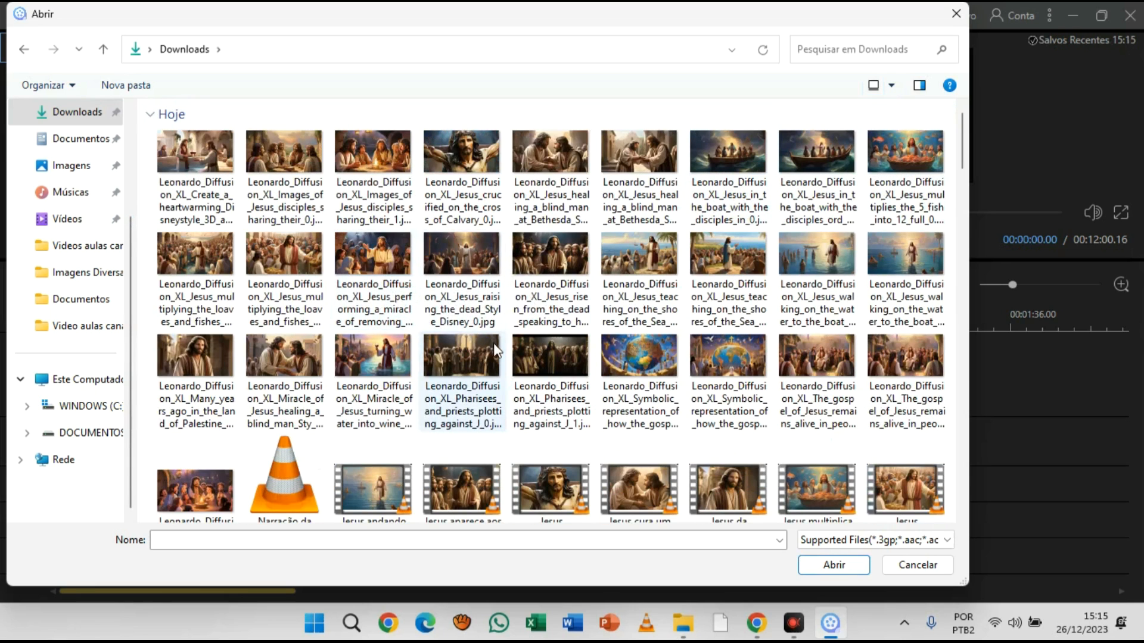
Import Narração da história de Jesus.mp3 together with all the Jesus story MP4 clips from Downloads.
scroll(491, 338, "down", 3)
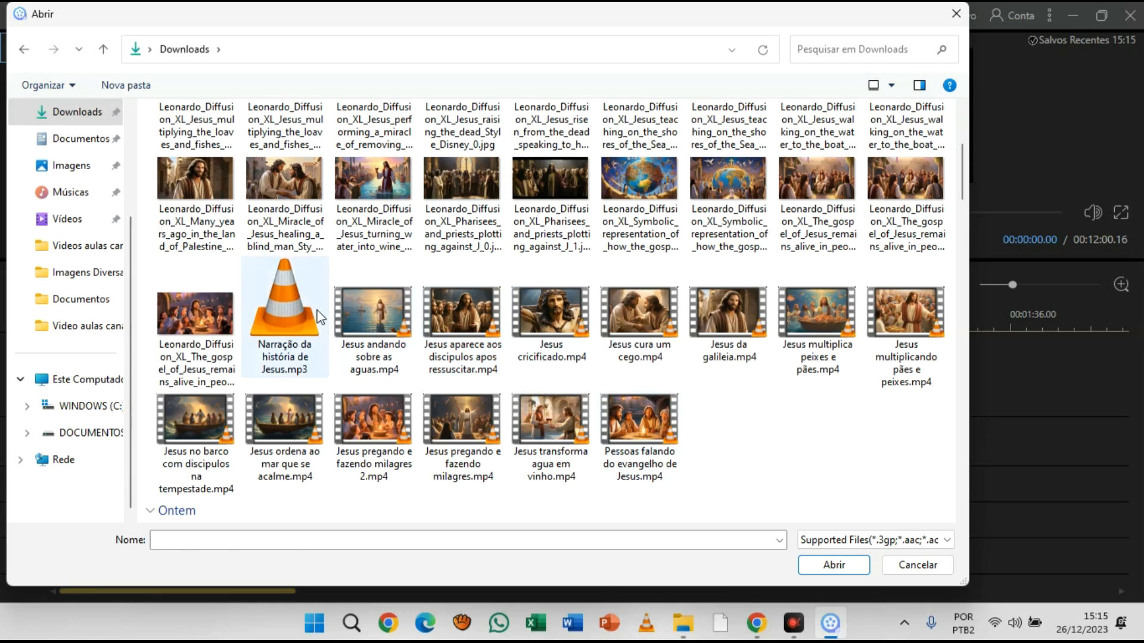
left_click(291, 309)
left_click_drag(915, 469, 384, 321)
left_click(286, 427, "shift")
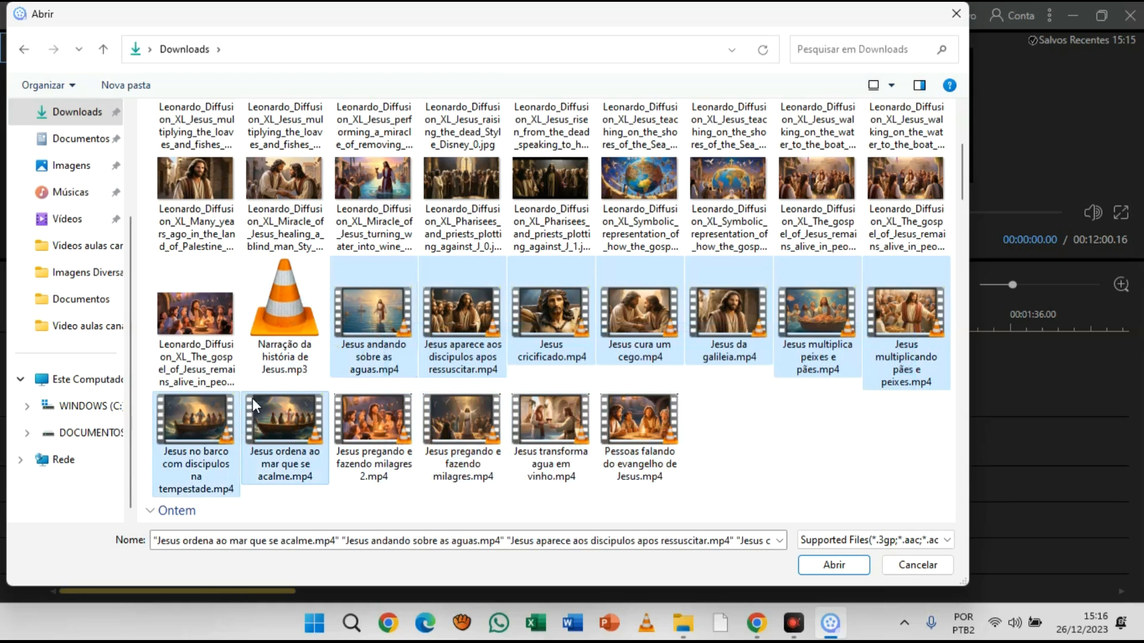
left_click(276, 363, "ctrl")
left_click(372, 420, "ctrl")
left_click(462, 420, "ctrl")
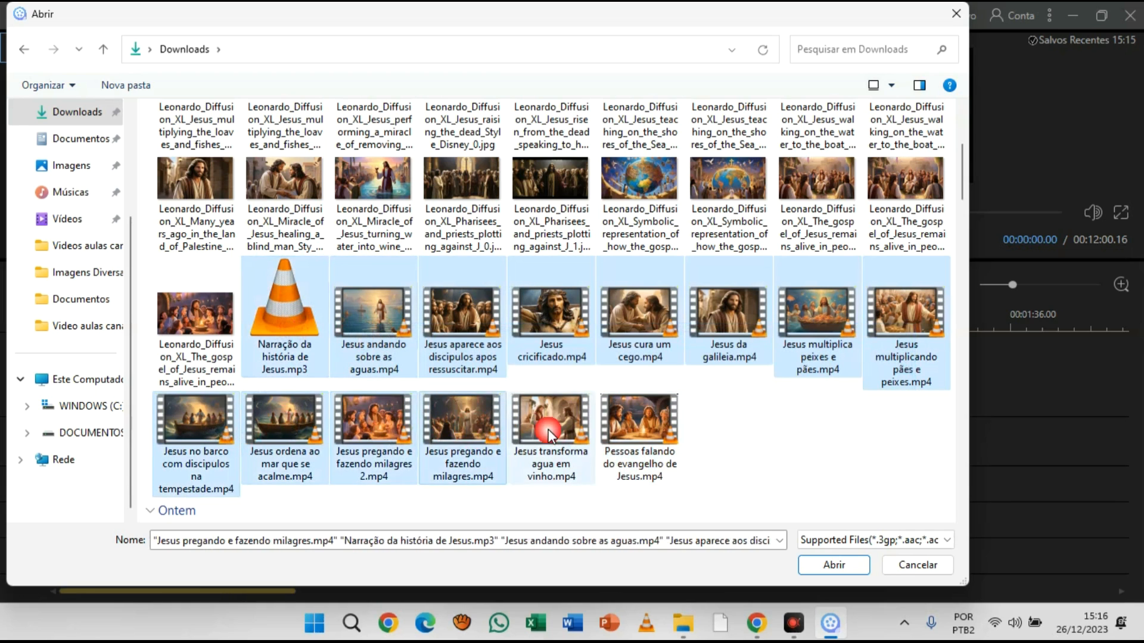
left_click(551, 420, "ctrl")
left_click(627, 433, "ctrl")
left_click(834, 565)
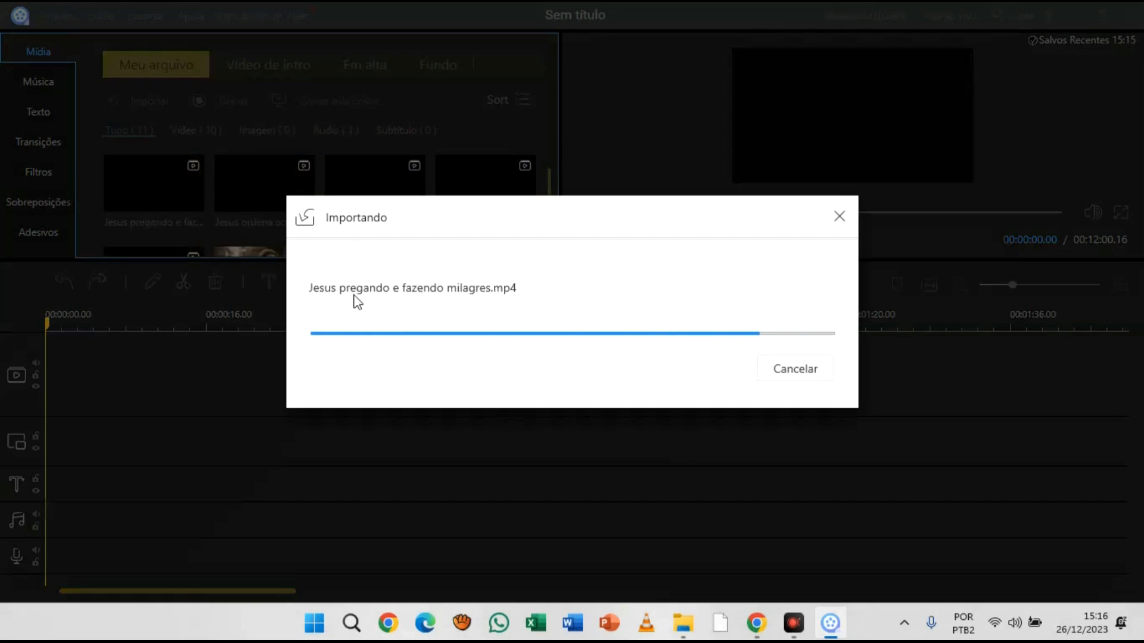
Place Narração da história de Jesus.mp3 at the start of the music track and play its first seconds.
scroll(324, 199, "down", 2)
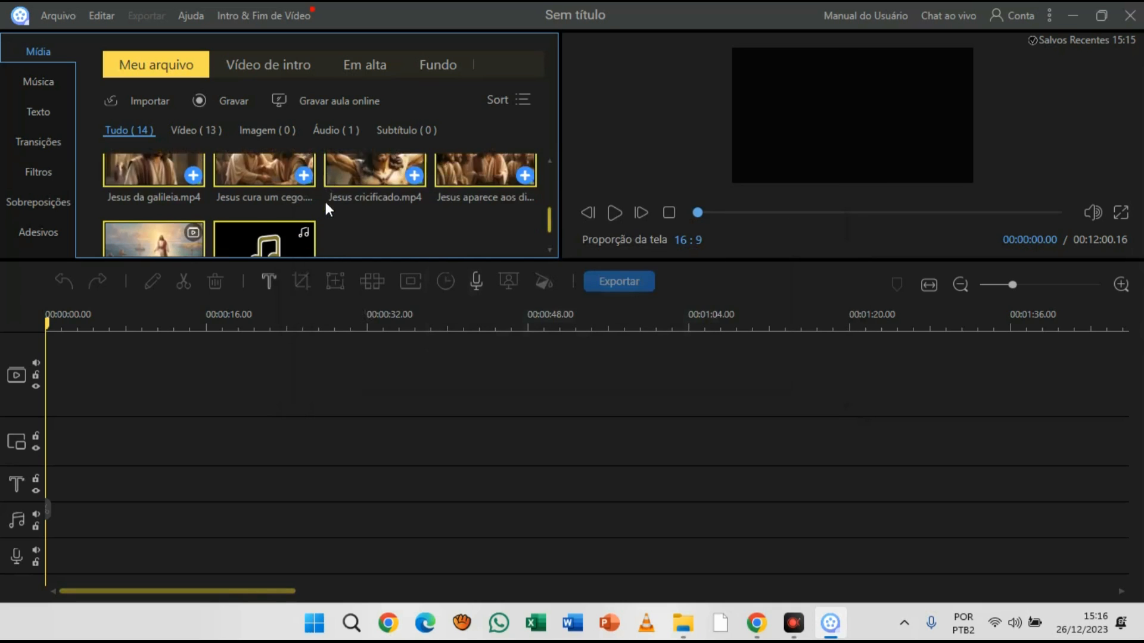
left_click(356, 213)
left_click(285, 212)
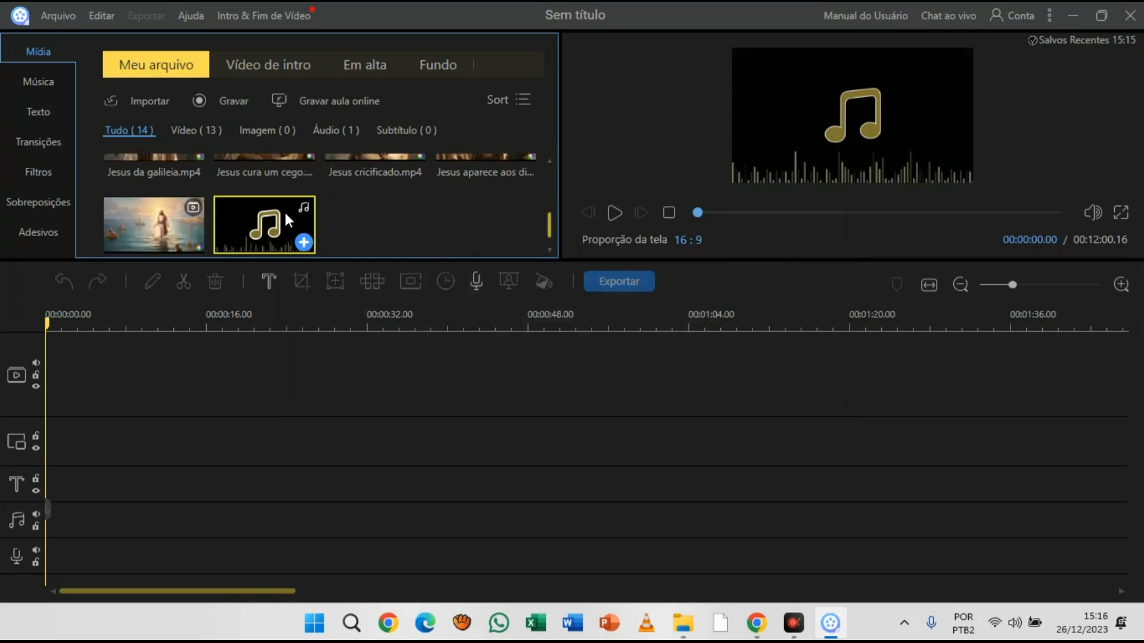
left_click_drag(97, 484, 115, 516)
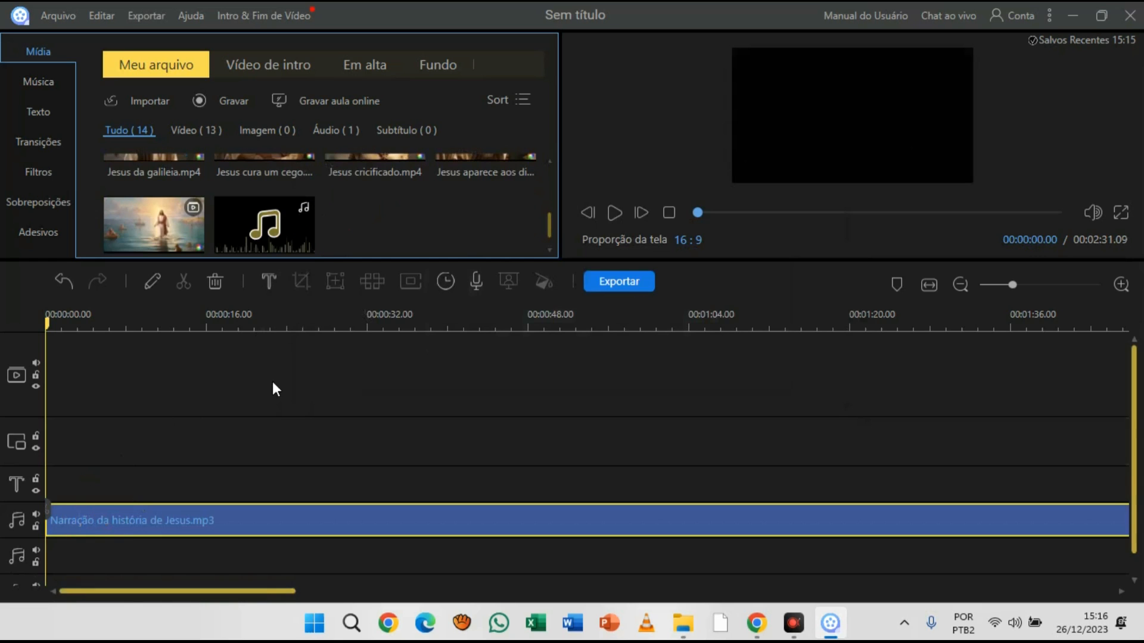
left_click(619, 217)
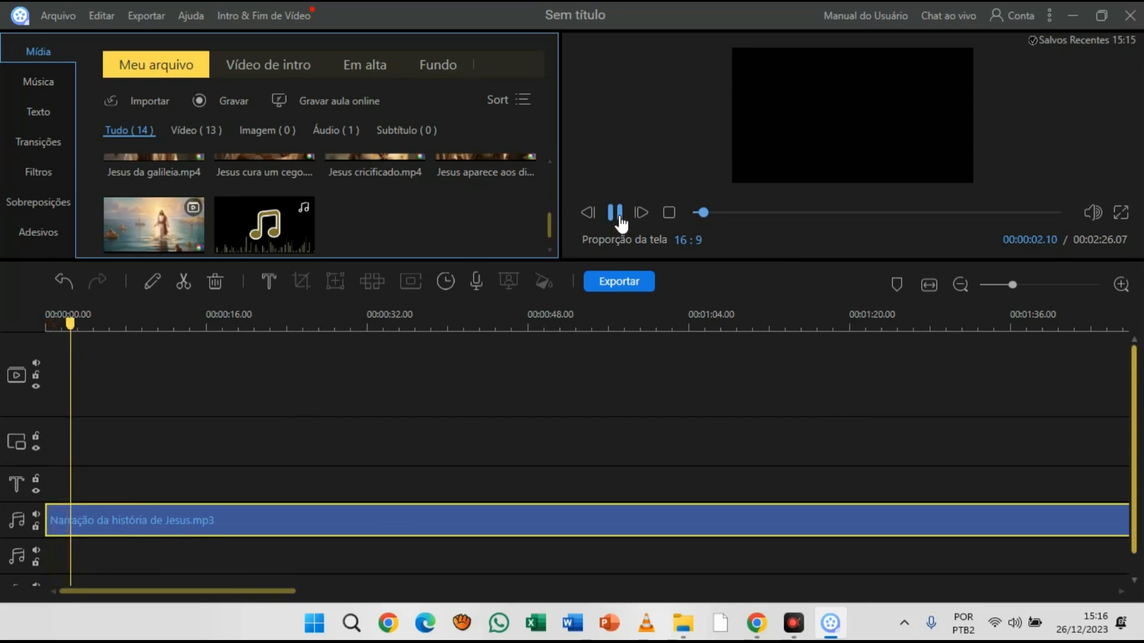
left_click(619, 216)
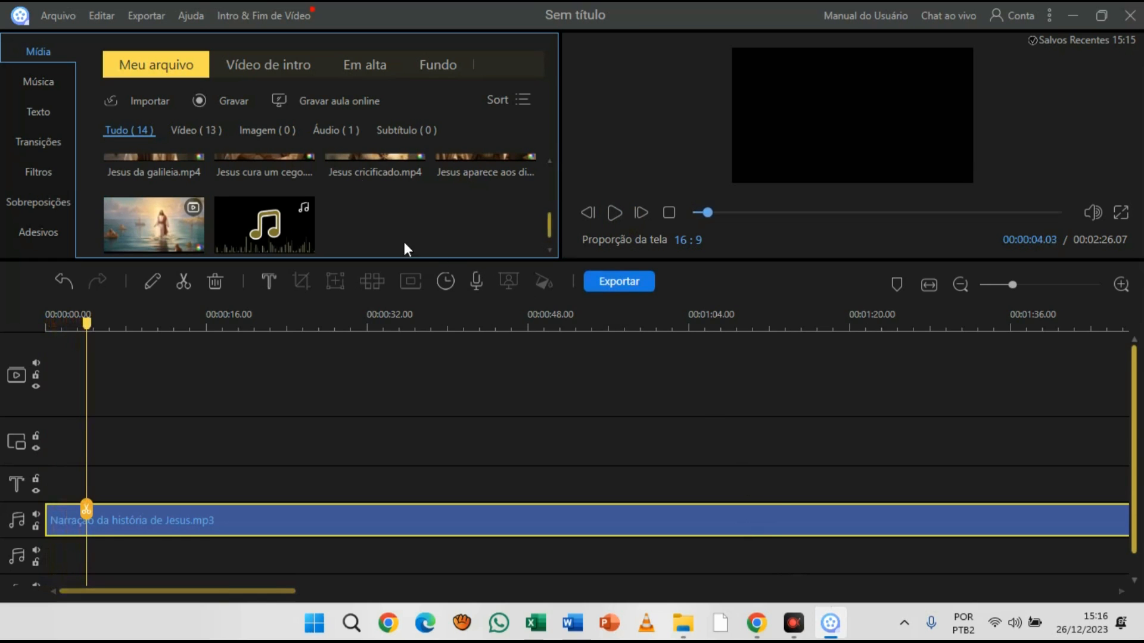
Add Jesus da galileia.mp4 at the start of the video track and play the narration past the clip's end.
scroll(360, 197, "up", 2)
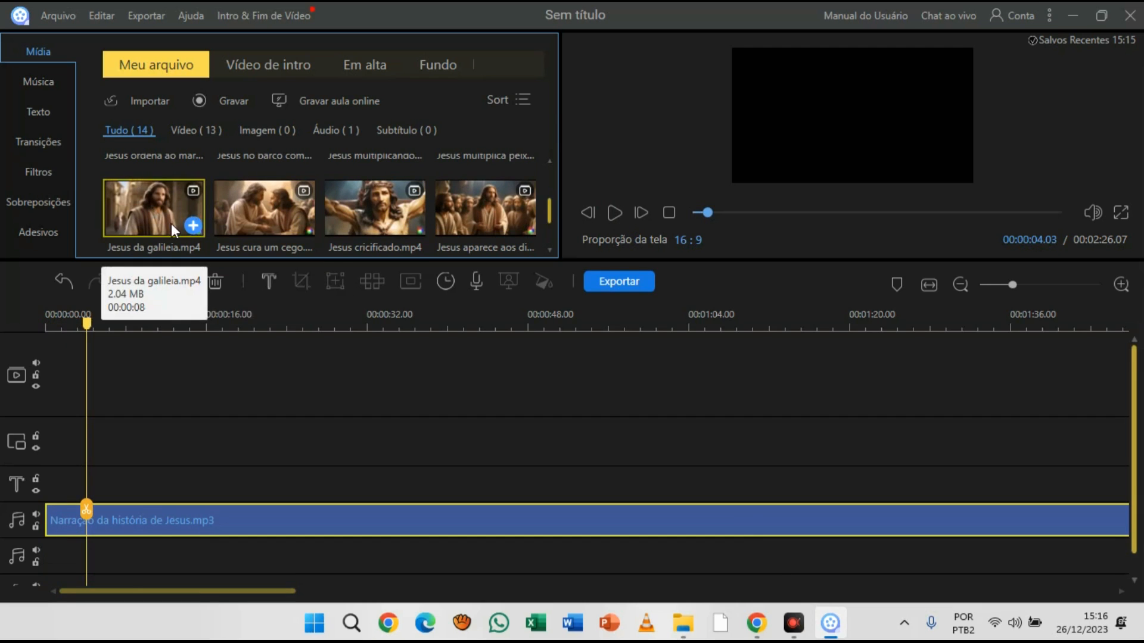
left_click(192, 226)
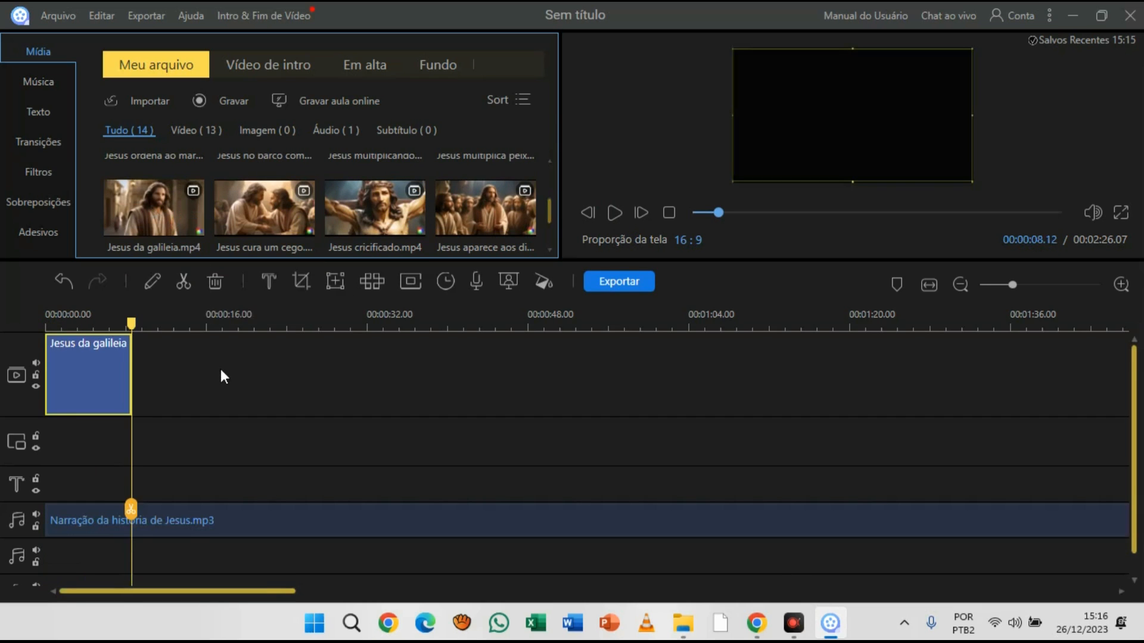
left_click(614, 216)
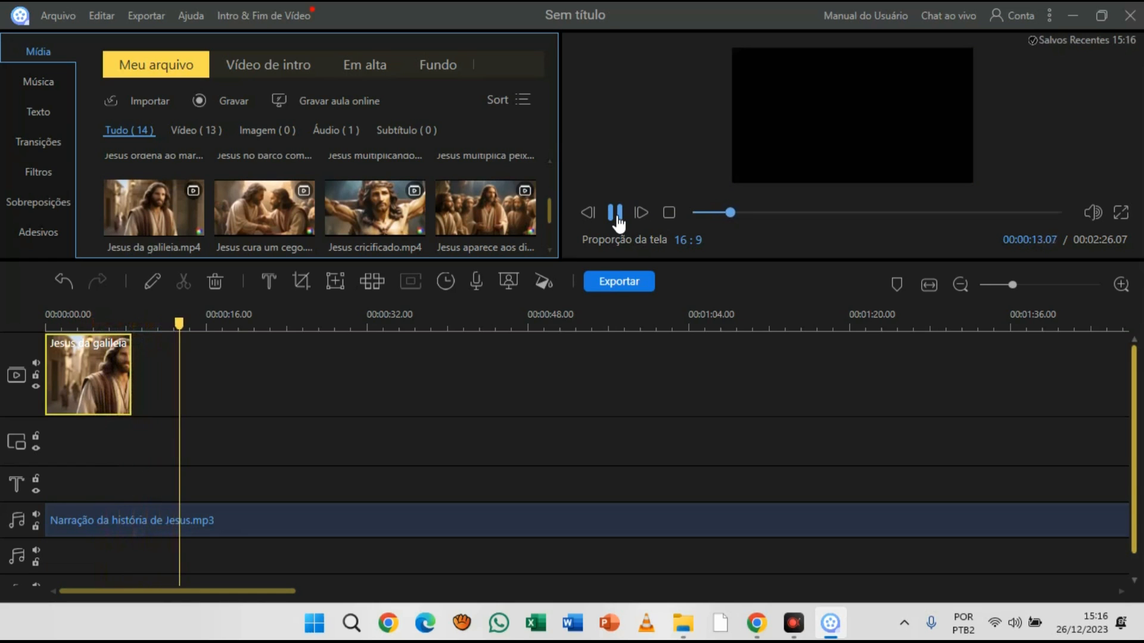
left_click(617, 222)
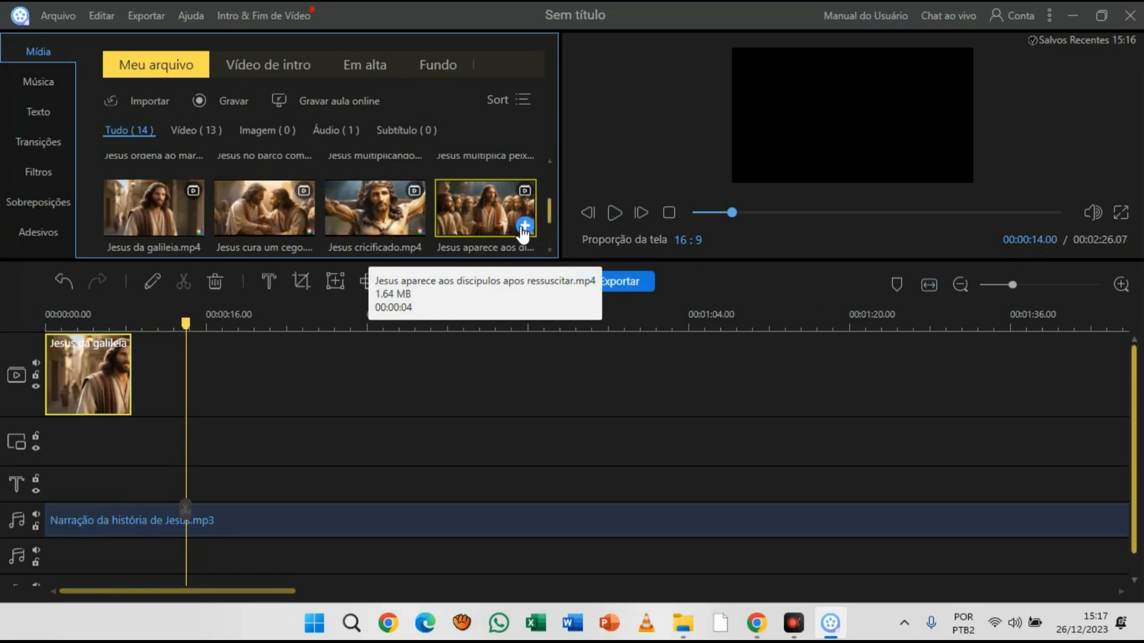
Add Jesus aparece aos discipulos apos ressuscitar.mp4 after the first clip and play the narration to about 16 seconds.
left_click(524, 228)
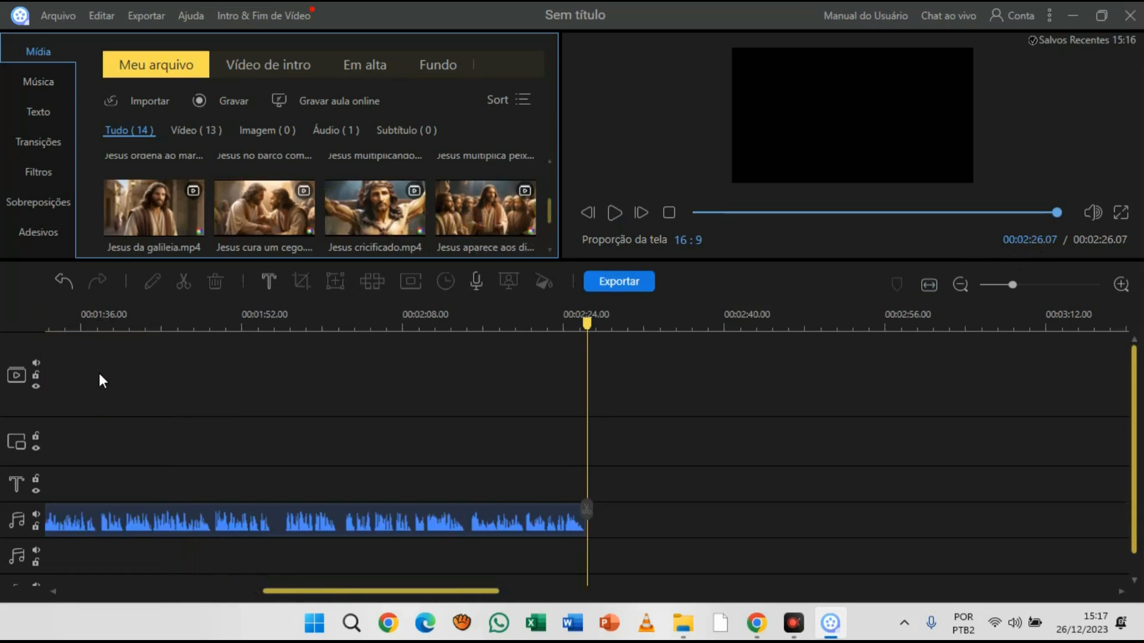
left_click(96, 370)
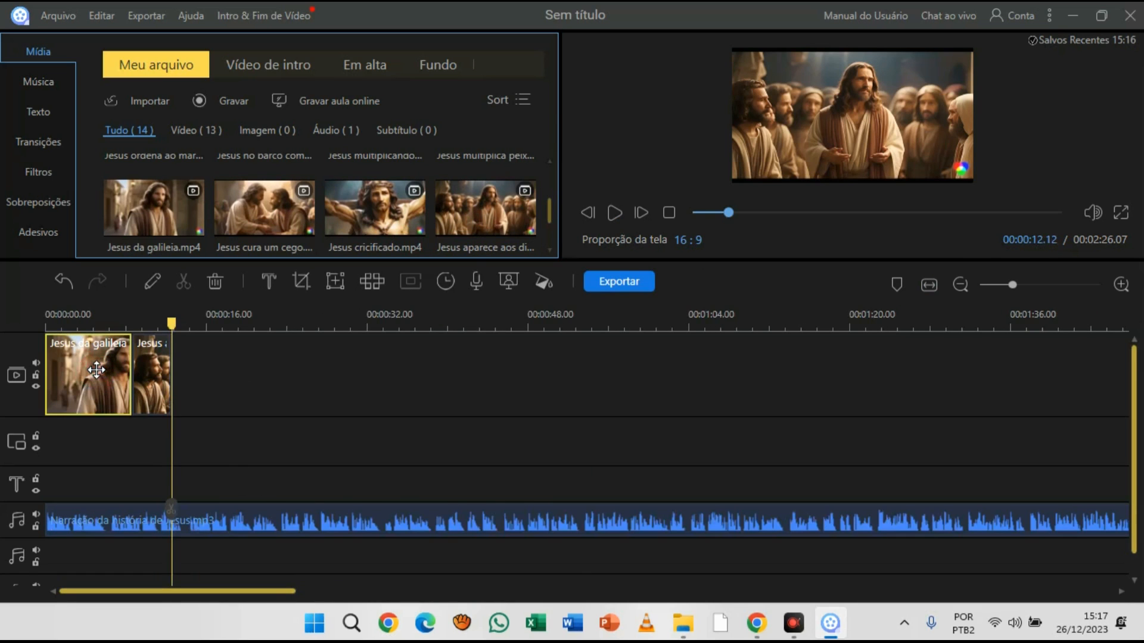
left_click(147, 376)
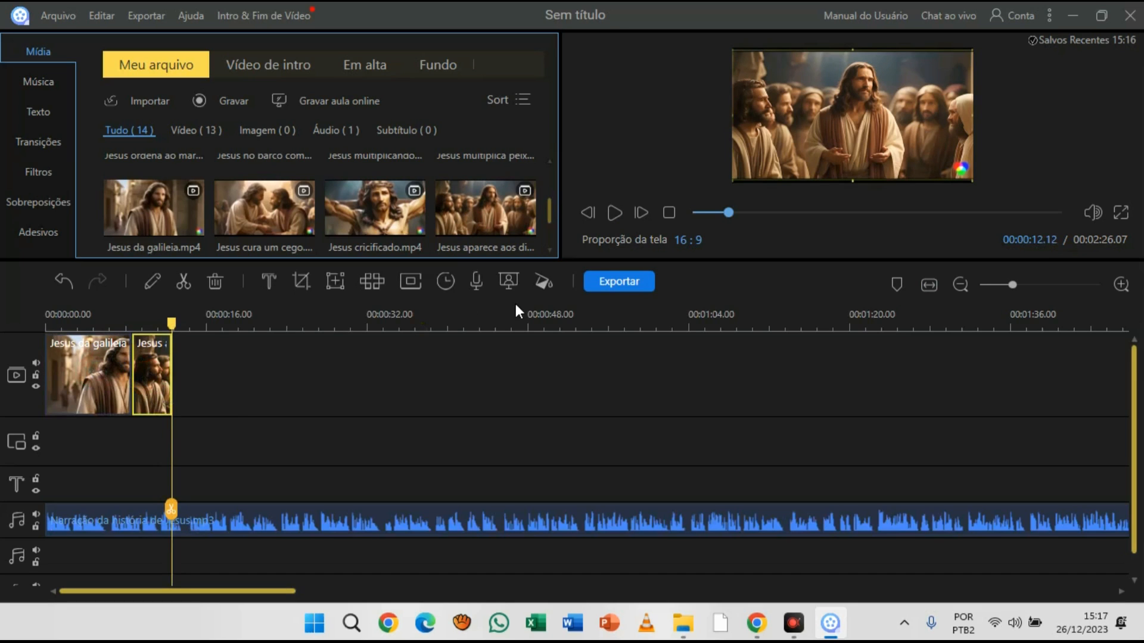
left_click(617, 214)
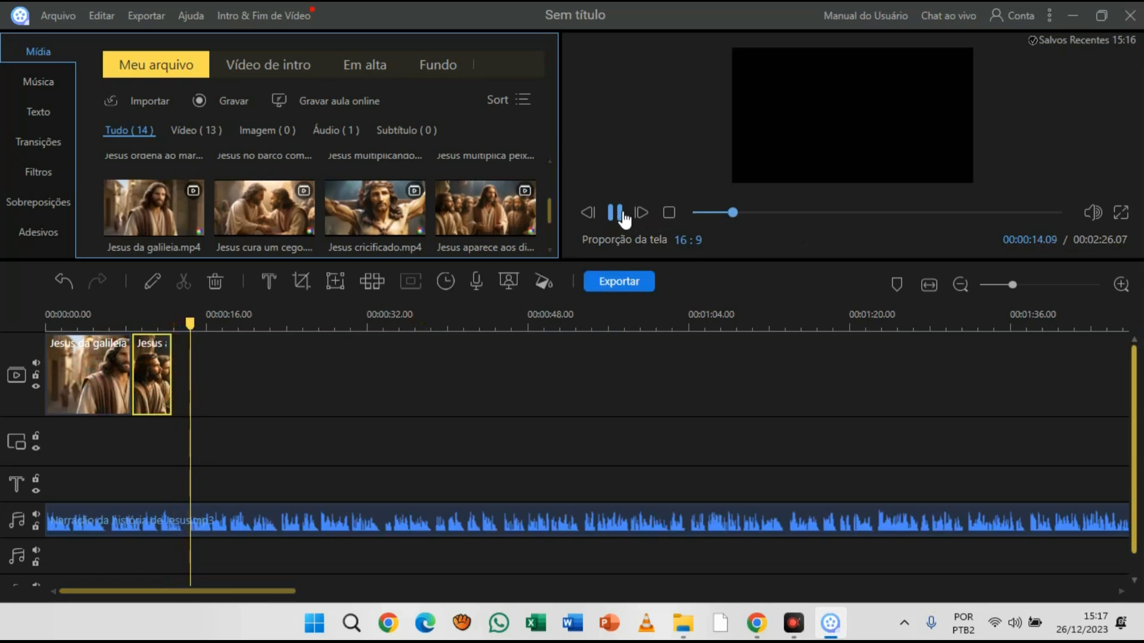
left_click(620, 213)
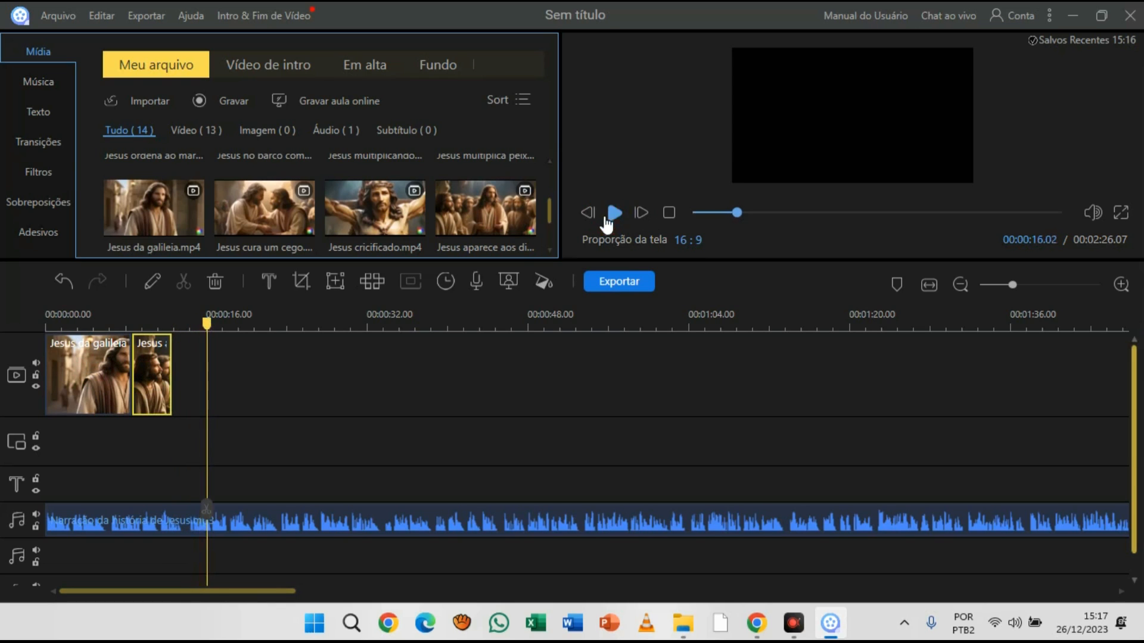
Add Jesus transforma agua em vinho.mp4 as the third clip on the video track and return the playhead to the start.
scroll(415, 224, "up", 2)
scroll(415, 219, "up", 2)
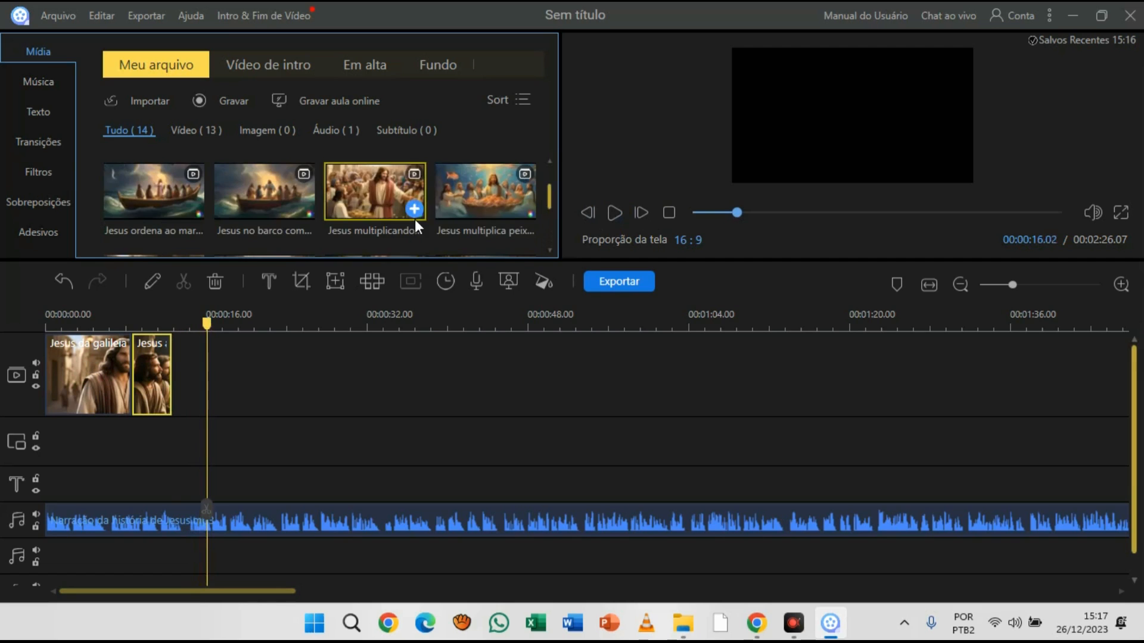
scroll(395, 219, "up", 2)
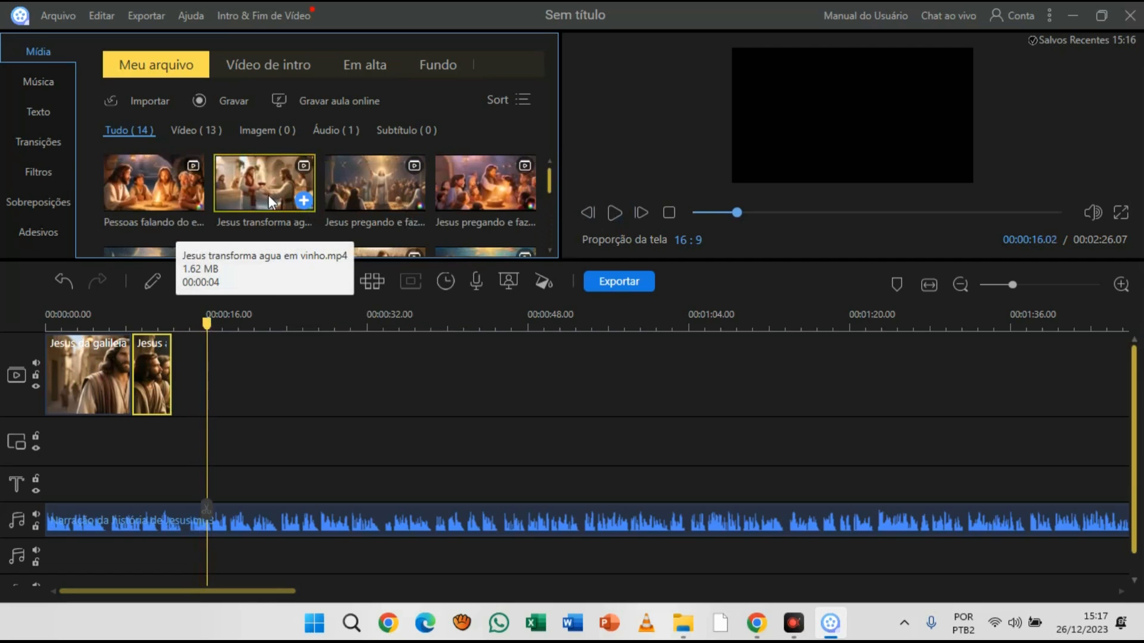
left_click(303, 202)
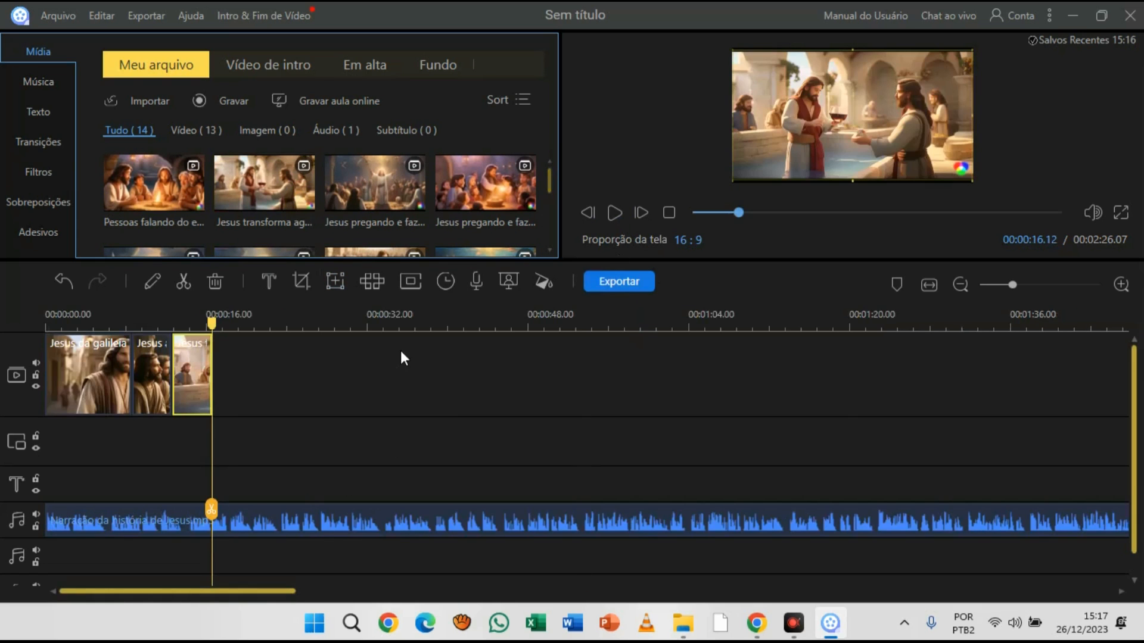
left_click(667, 214)
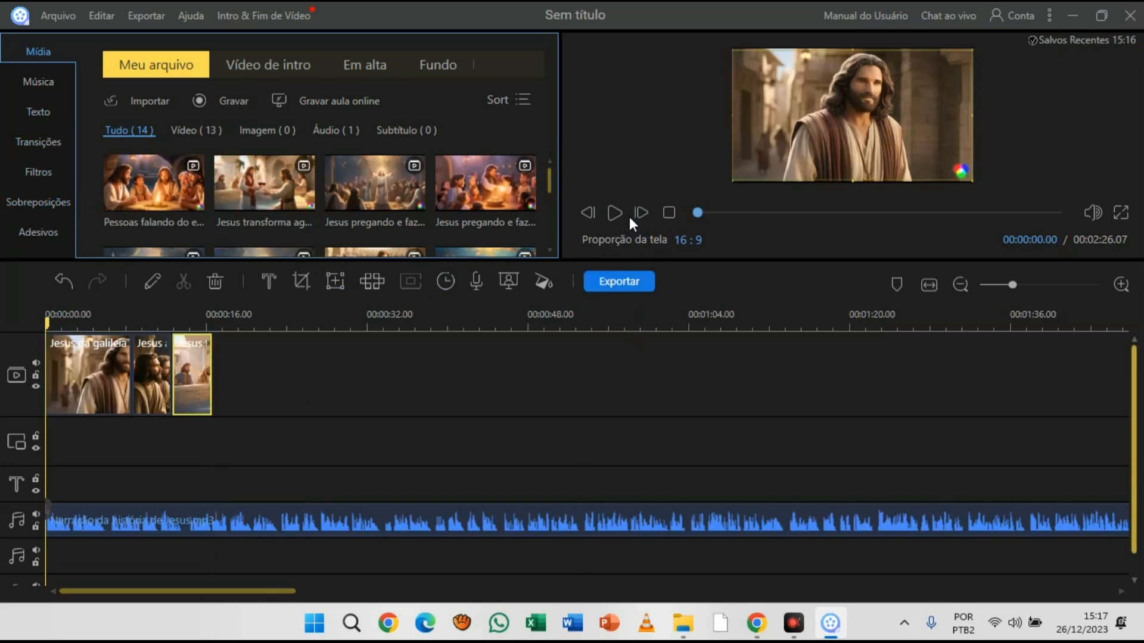
Examine the first clip's video settings and its available editing commands without changing the clip.
left_click(71, 360)
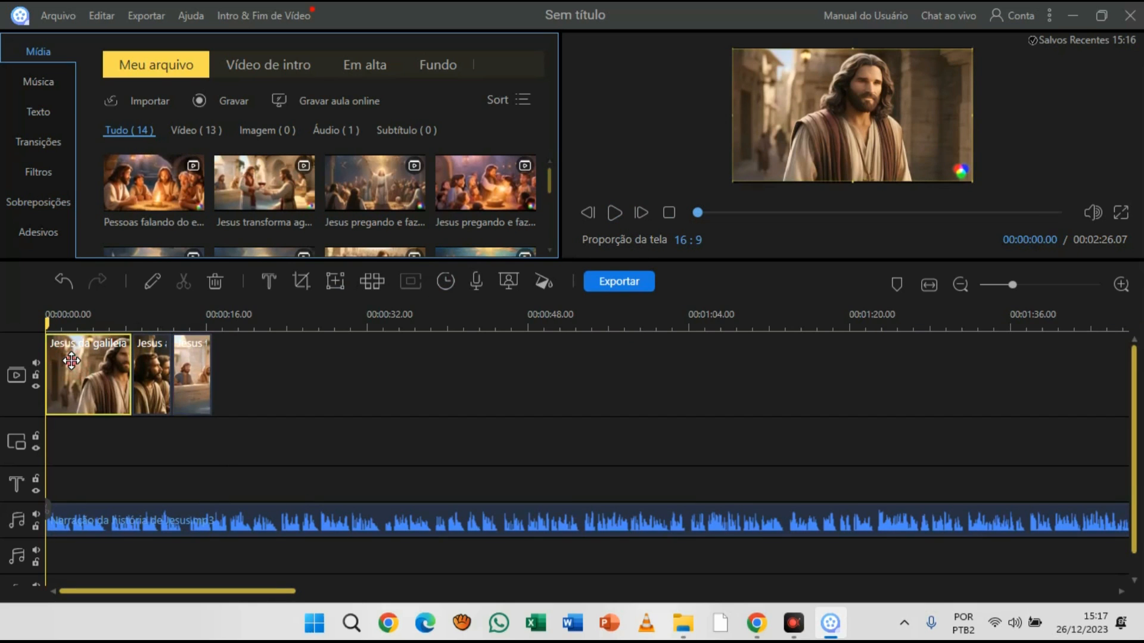
double_click(71, 361)
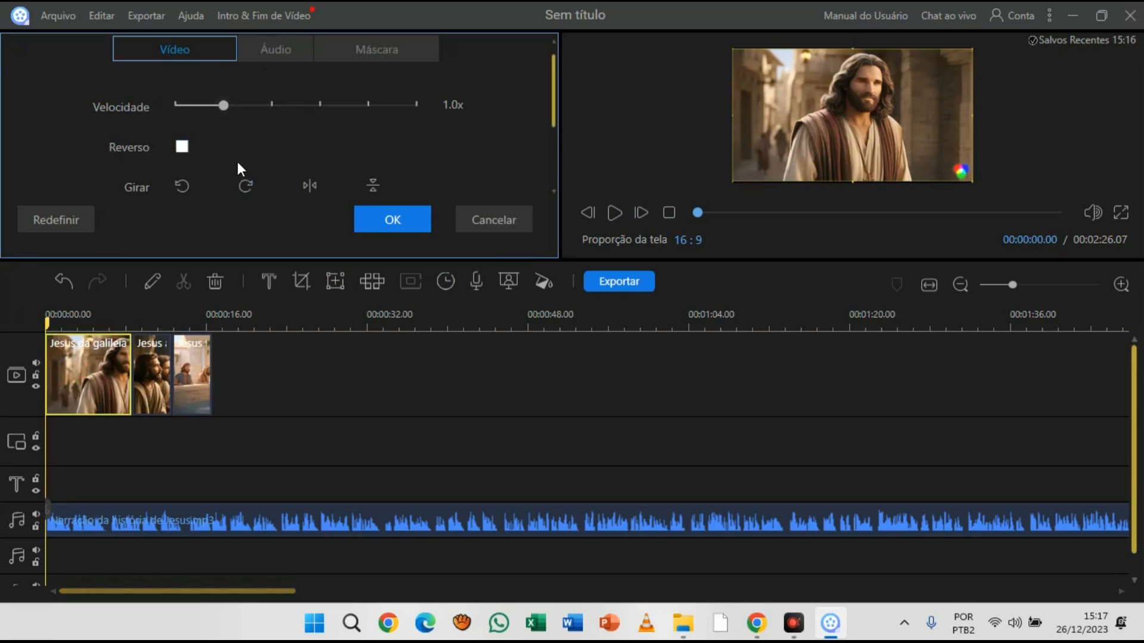
scroll(237, 162, "down", 2)
scroll(237, 162, "up", 3)
left_click(475, 211)
right_click(96, 357)
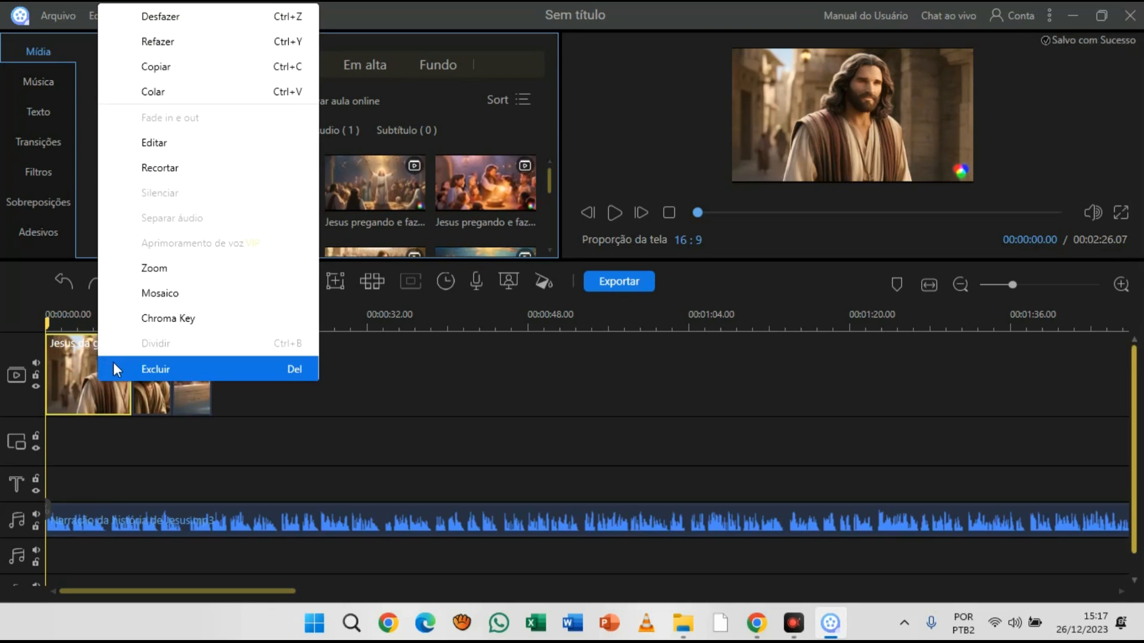
left_click(262, 385)
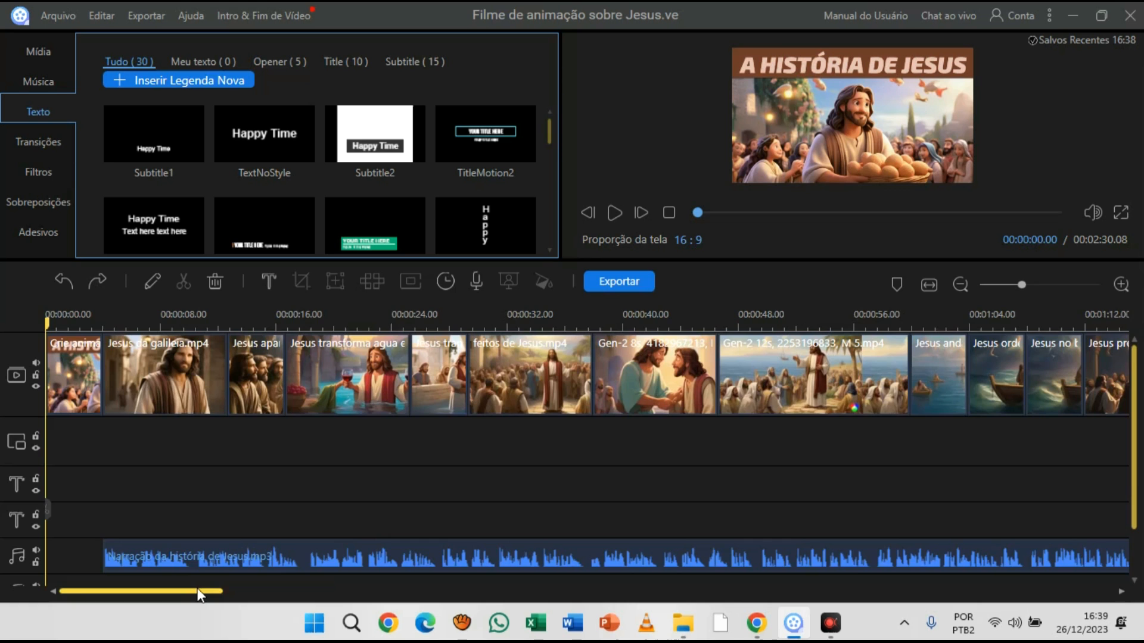
Check the end of the finished timeline, open the video export settings and name the output História de Jesus.
left_click_drag(199, 588, 447, 602)
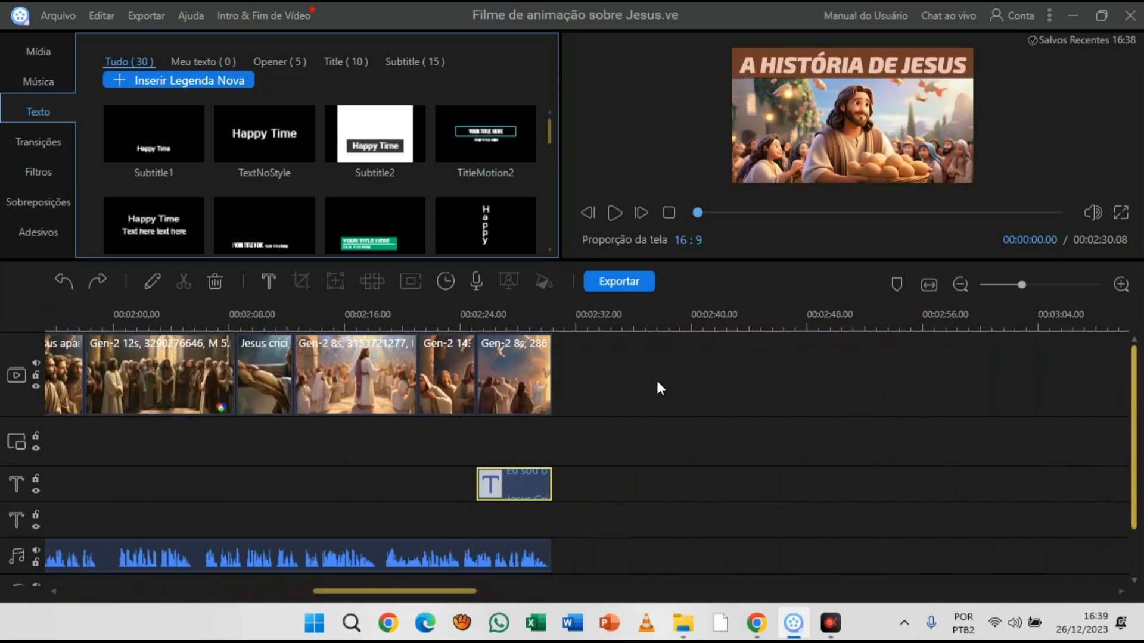
left_click(621, 285)
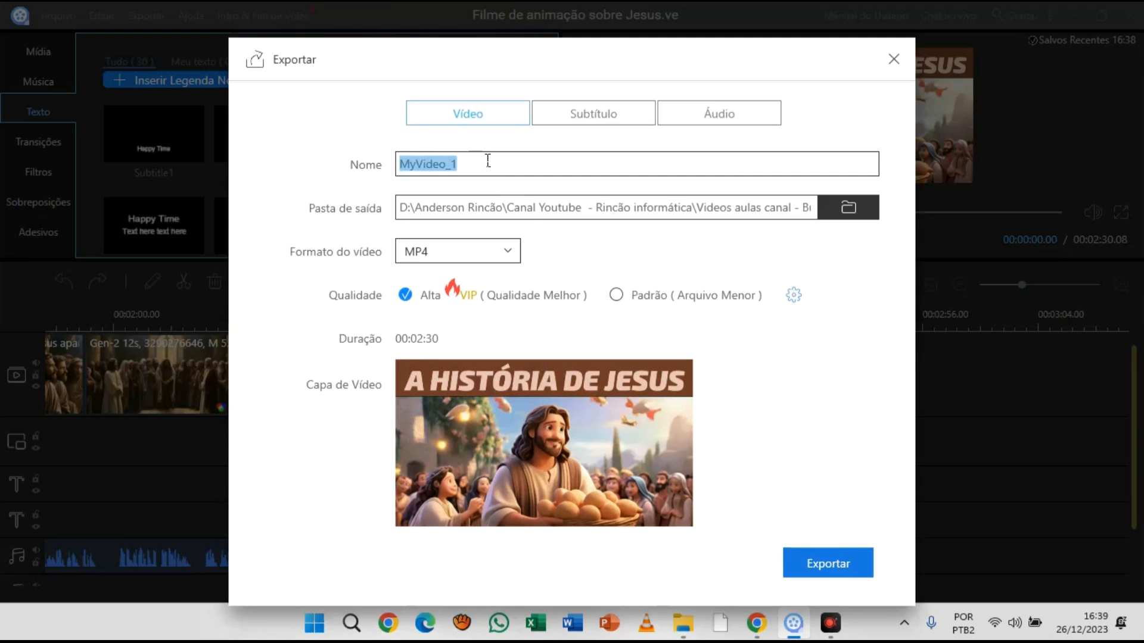
type("His")
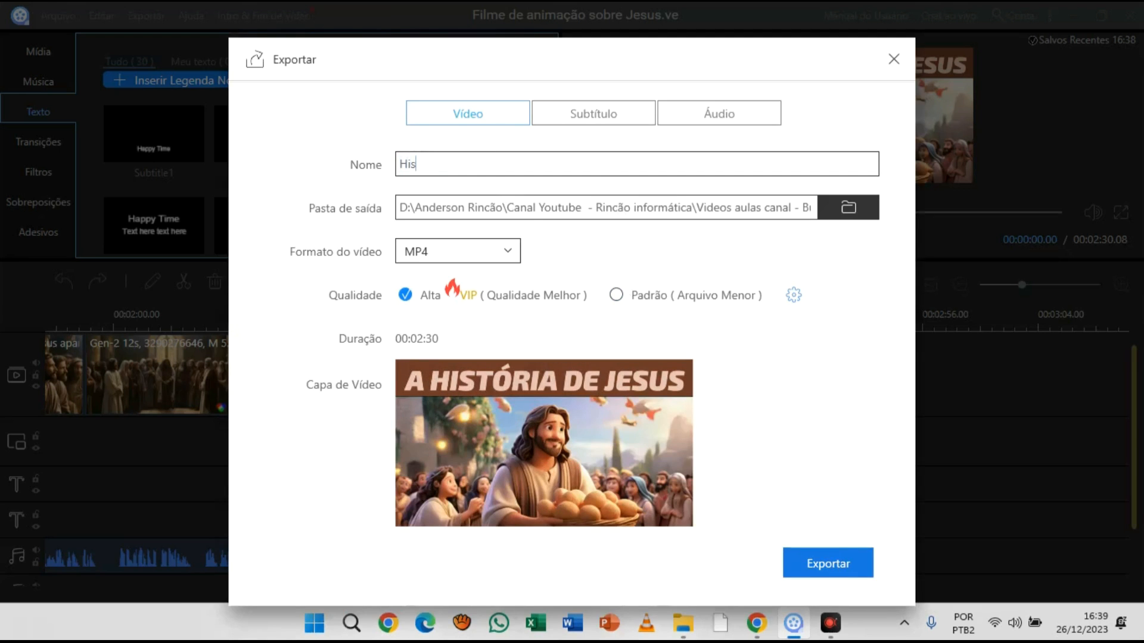
type("tória de Jesus")
Set the output folder to Aulas inside Video aulas canal - Inteligência artificial e Novas tecnologias and export the MP4 video.
left_click(861, 211)
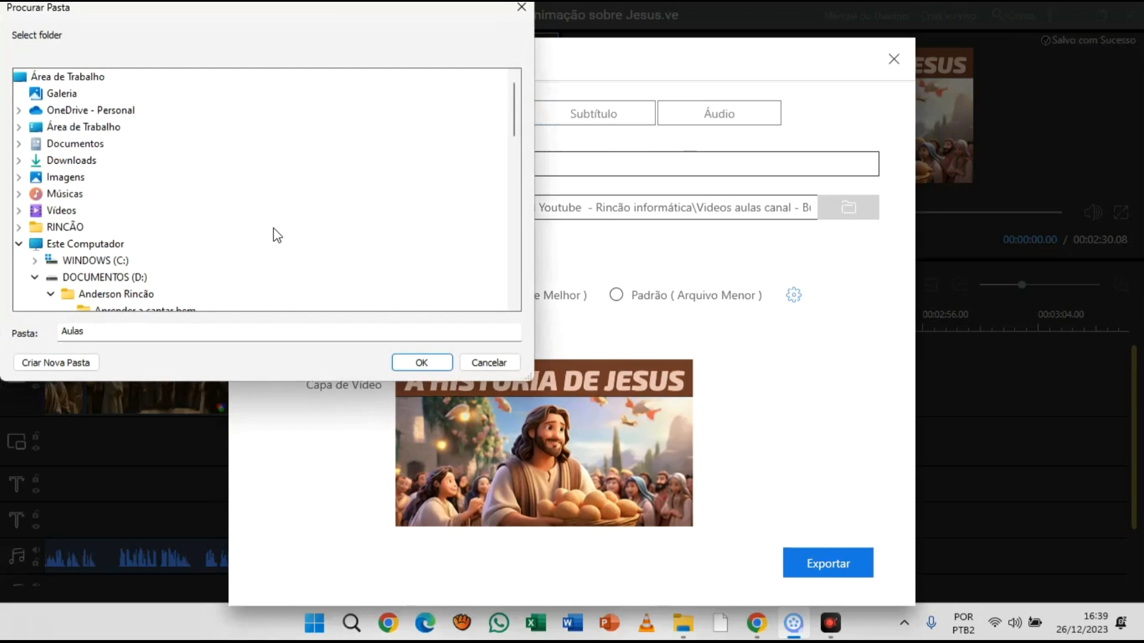
scroll(117, 257, "down", 3)
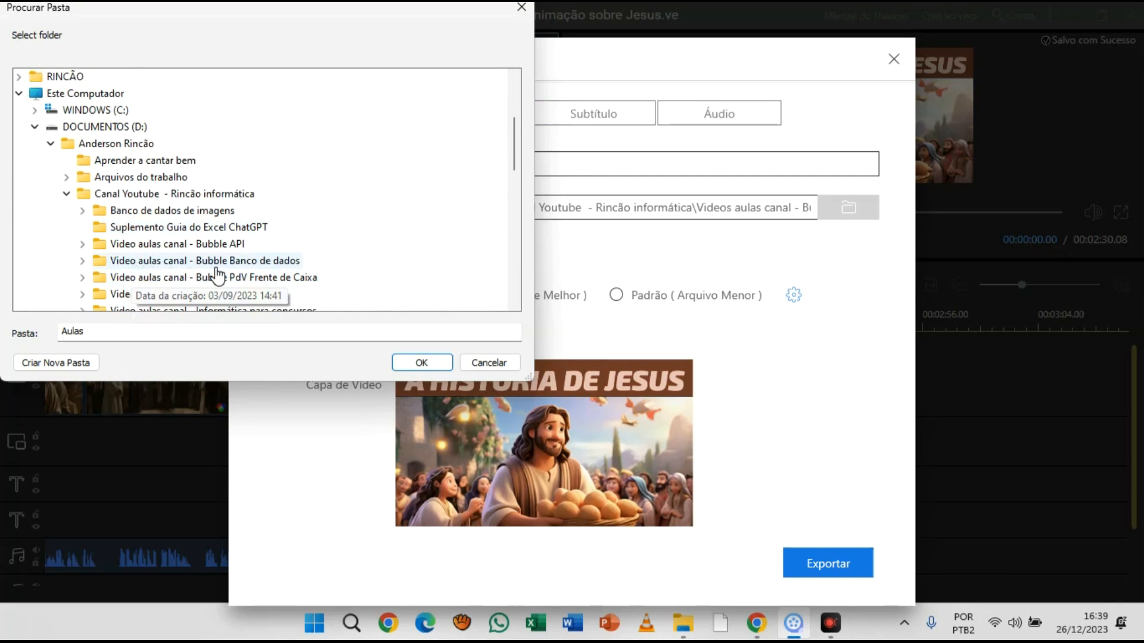
scroll(179, 280, "down", 1)
double_click(280, 278)
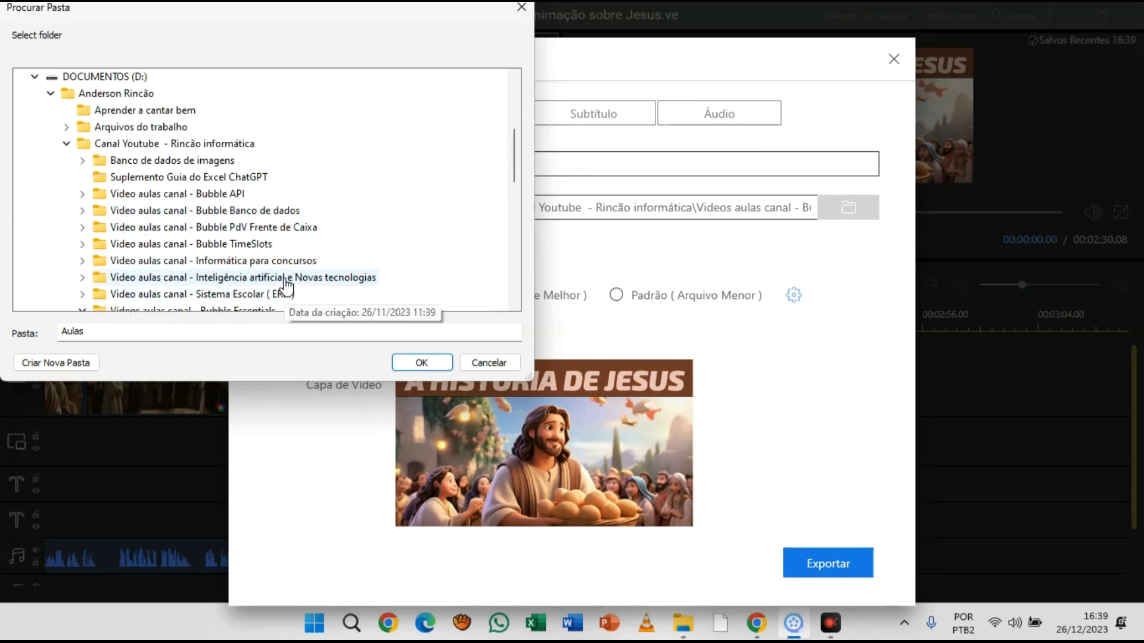
left_click(138, 277)
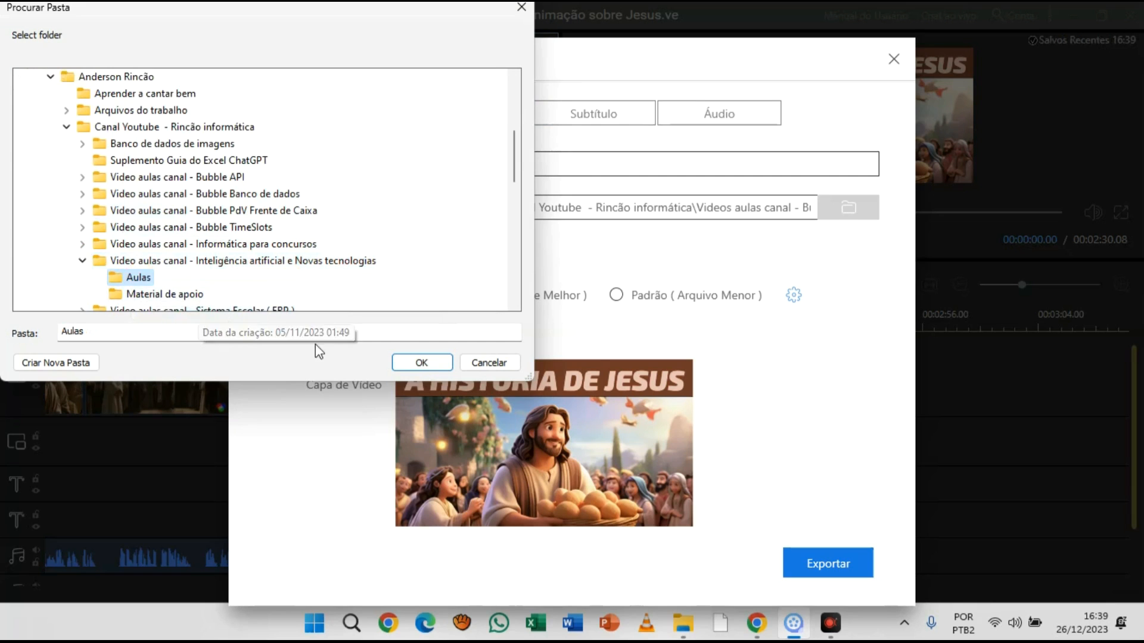
left_click(422, 362)
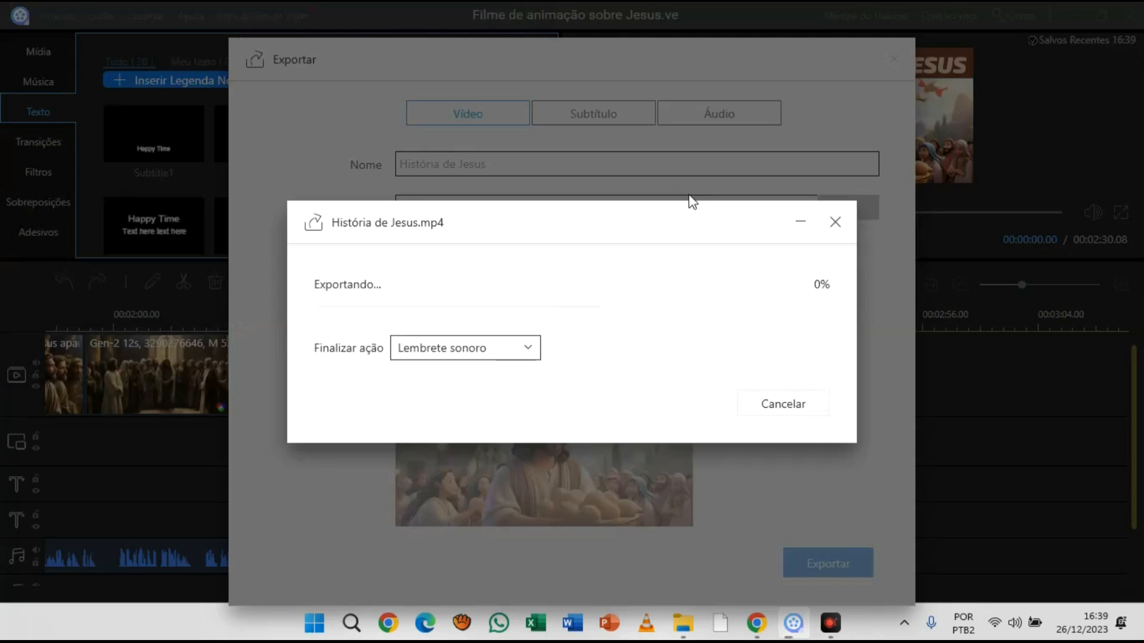